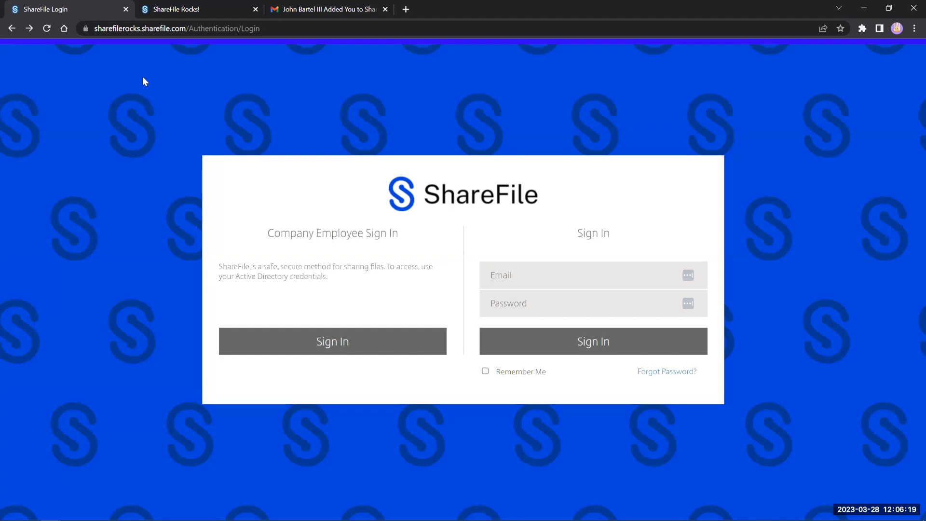
- View the ShareFile invitation email in Gmail, then return to the ShareFile sign-in page
{"action": "left_click", "coordinate": [283, 9]}
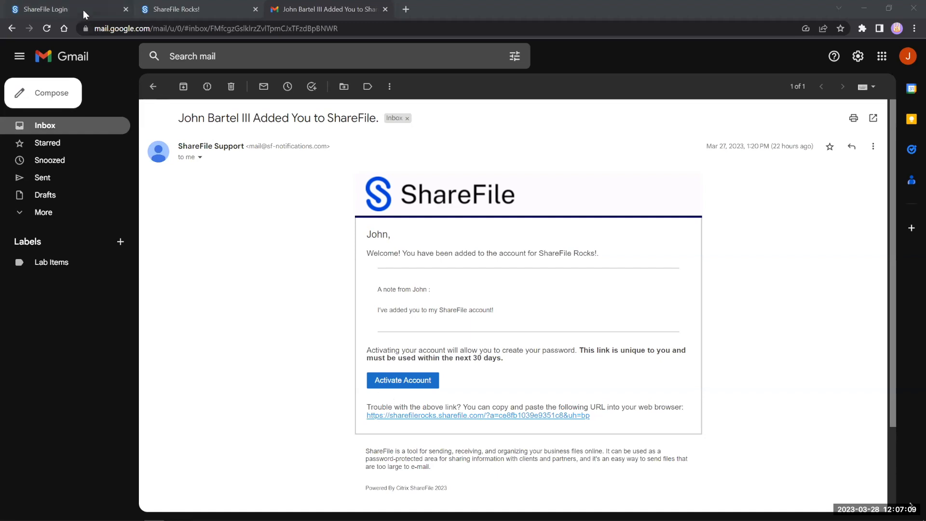
{"action": "left_click", "coordinate": [99, 15]}
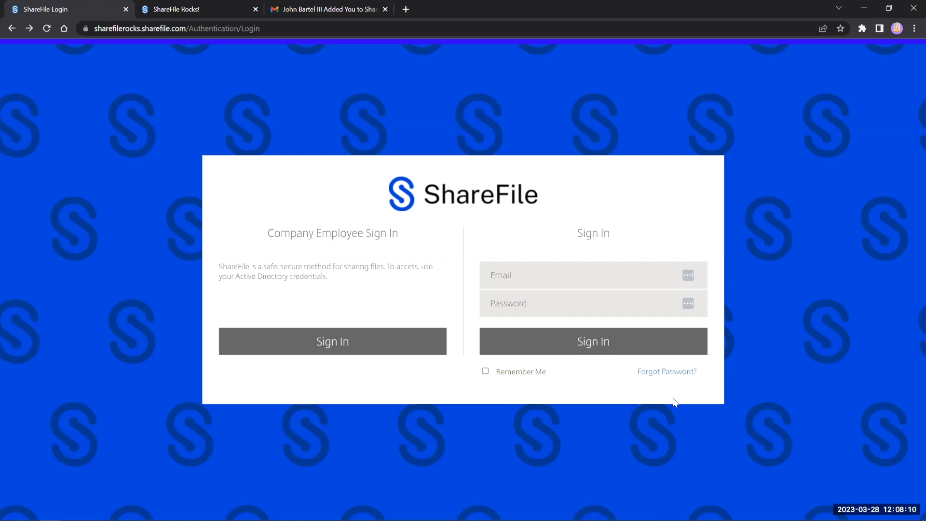
- Start resetting the ShareFile account password from the sign-in page
{"action": "left_click", "coordinate": [688, 373]}
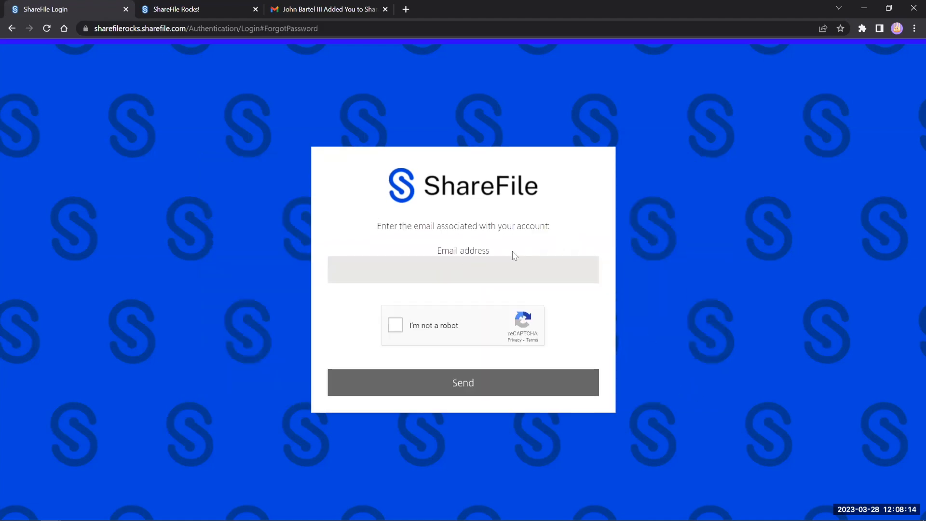
- Begin the reset form by selecting the email field and ticking reCAPTCHA, then switch to the signed-in dashboard
{"action": "left_click", "coordinate": [433, 272]}
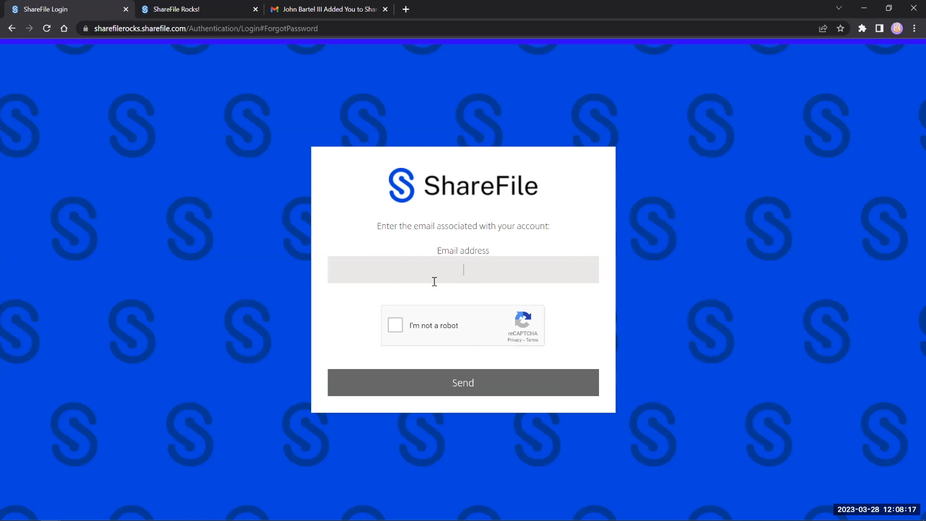
{"action": "left_click", "coordinate": [401, 327]}
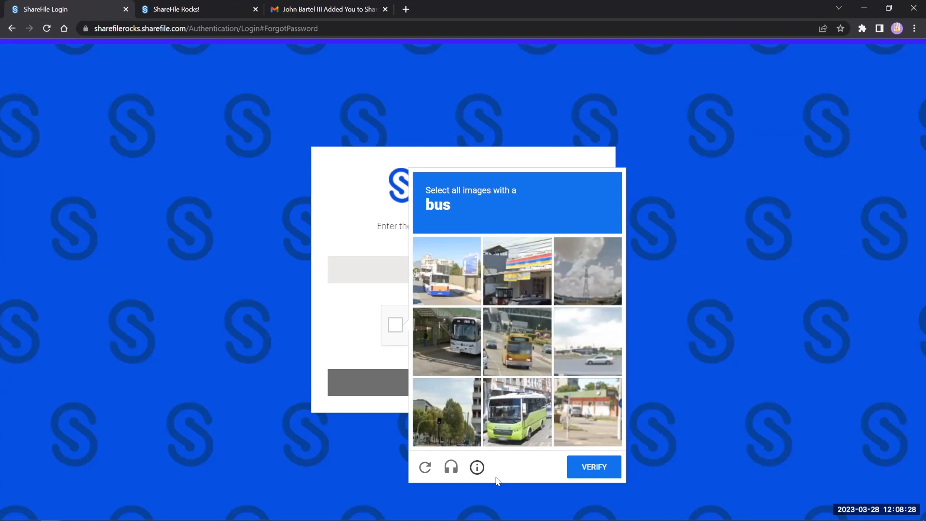
{"action": "left_click", "coordinate": [350, 305]}
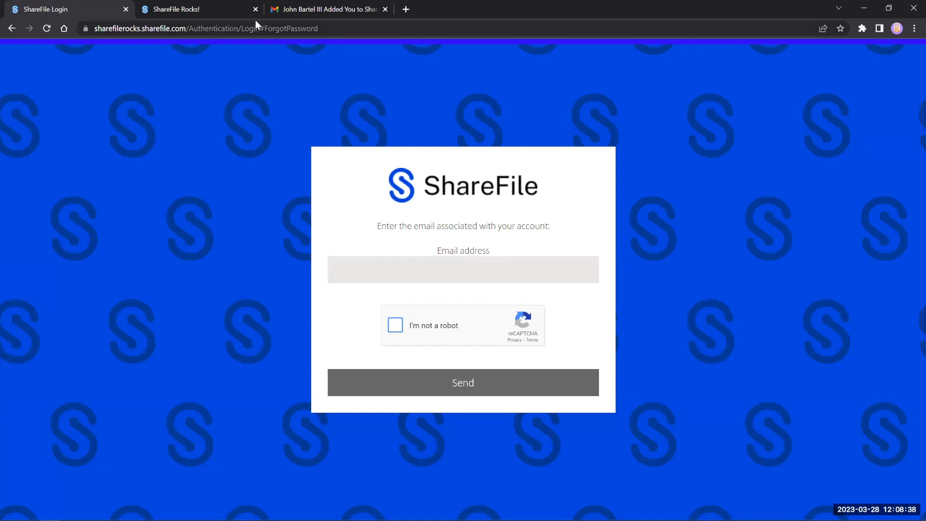
{"action": "left_click", "coordinate": [223, 6]}
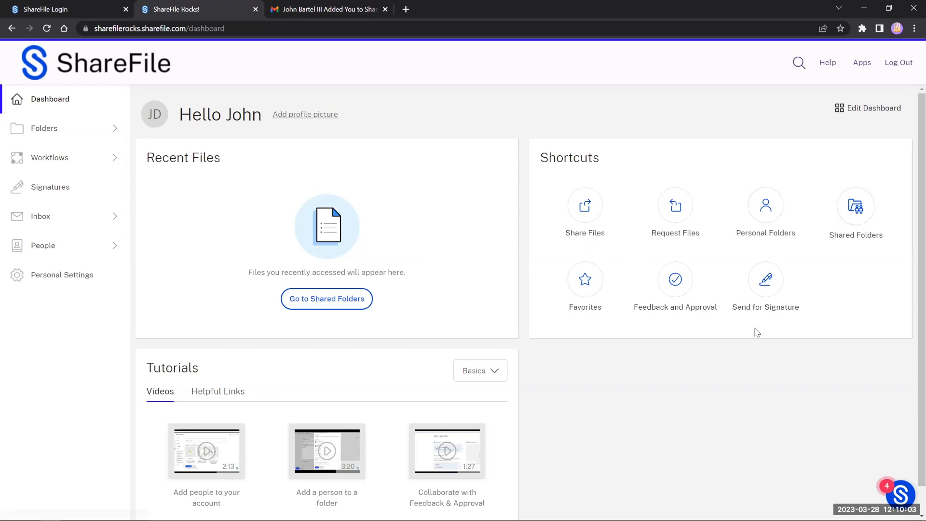
- Scroll down the dashboard to the Tutorials panel
{"action": "scroll", "coordinate": [707, 349], "scroll_direction": "down", "scroll_amount": 1}
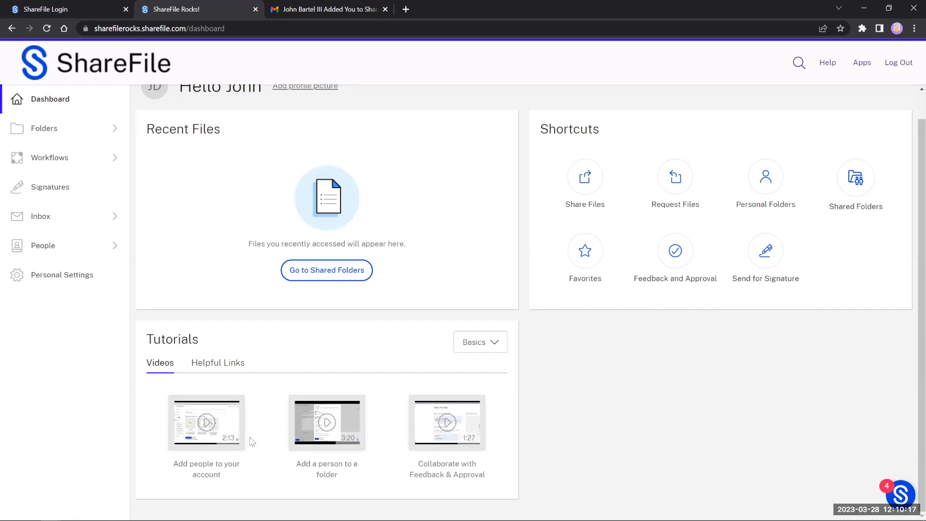
- Browse the Tutorials Basics categories, then expand the Folders section in the sidebar
{"action": "left_click", "coordinate": [464, 347]}
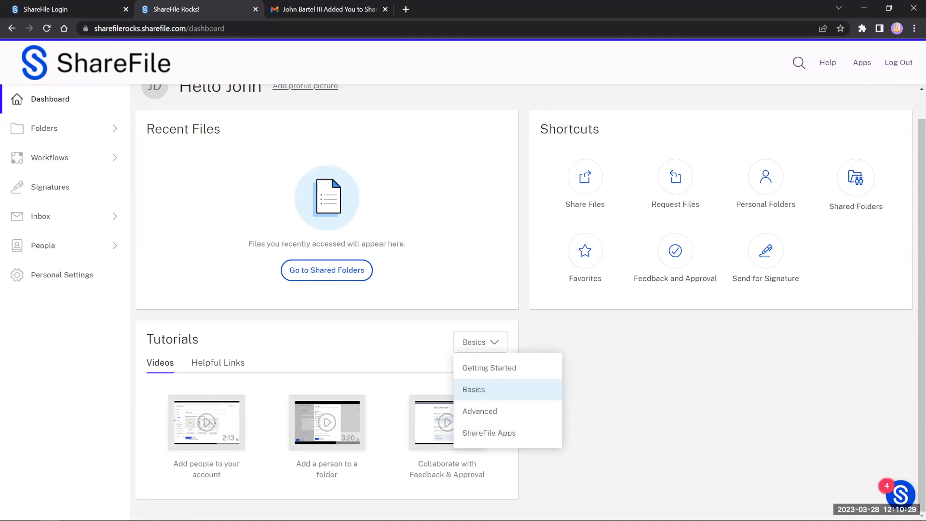
{"action": "left_click", "coordinate": [231, 176]}
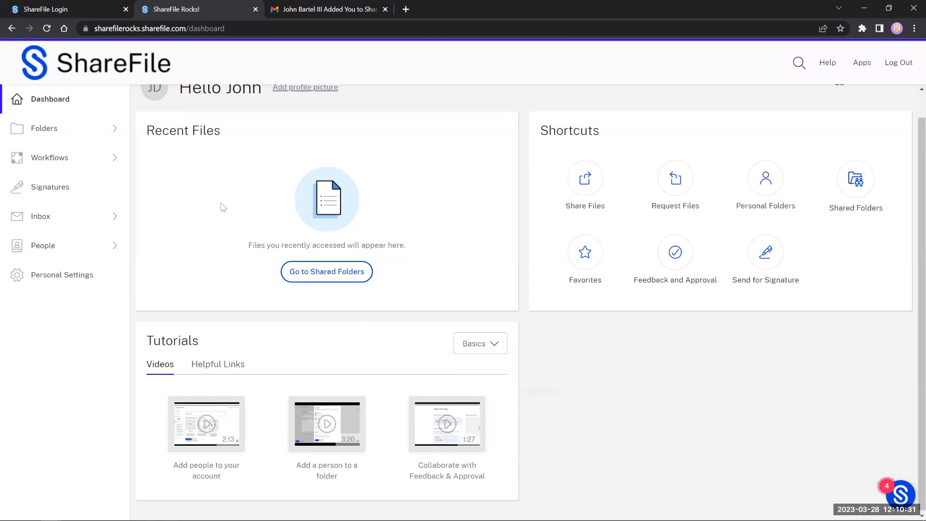
{"action": "scroll", "coordinate": [221, 205], "scroll_direction": "up", "scroll_amount": 1}
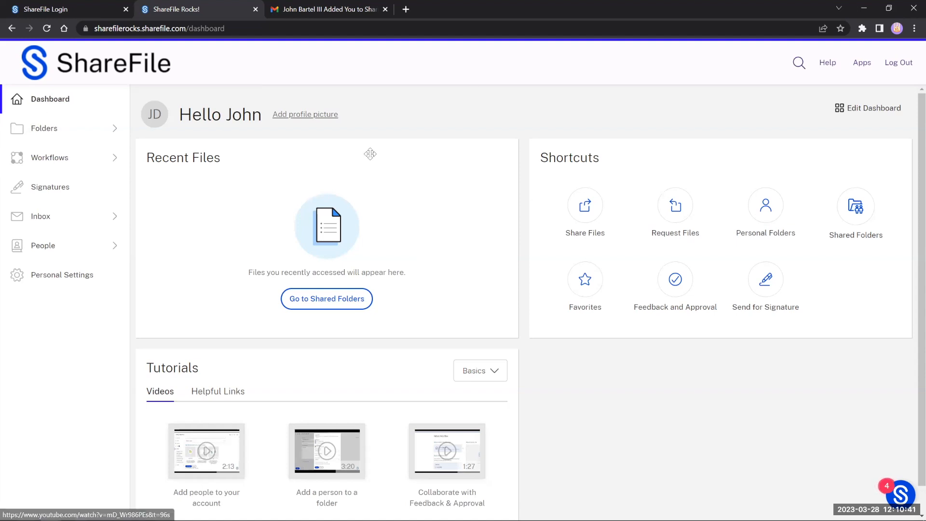
{"action": "left_click", "coordinate": [67, 132]}
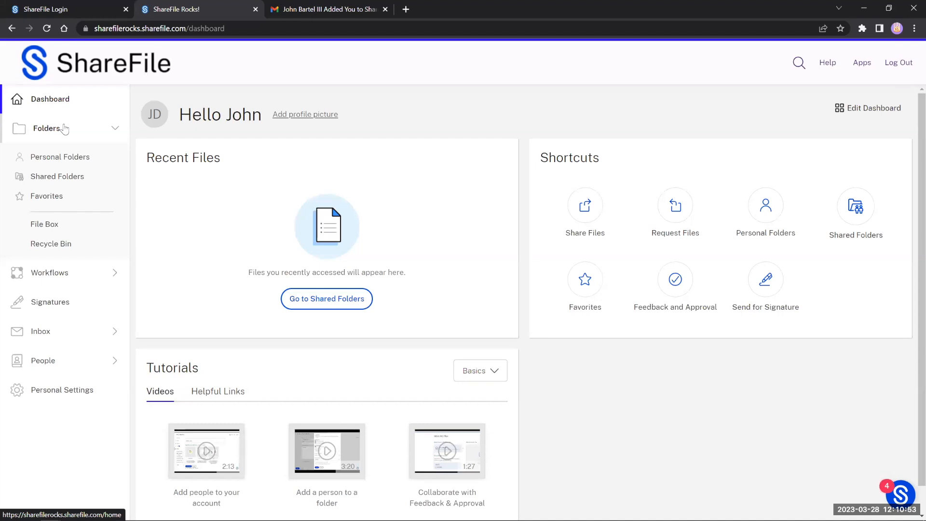
- Look through Shared Folders and Personal Folders, ending on the empty Favorites folder
{"action": "left_click", "coordinate": [75, 180]}
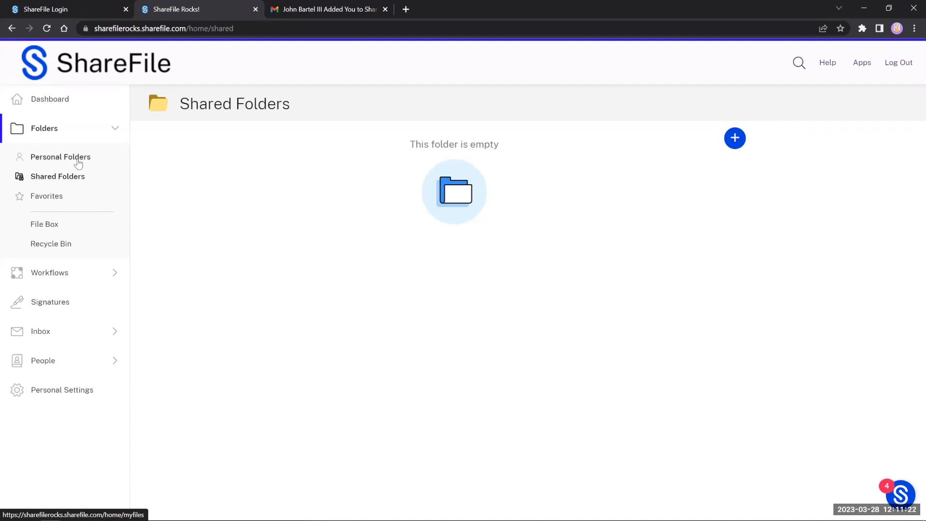
{"action": "left_click", "coordinate": [78, 164]}
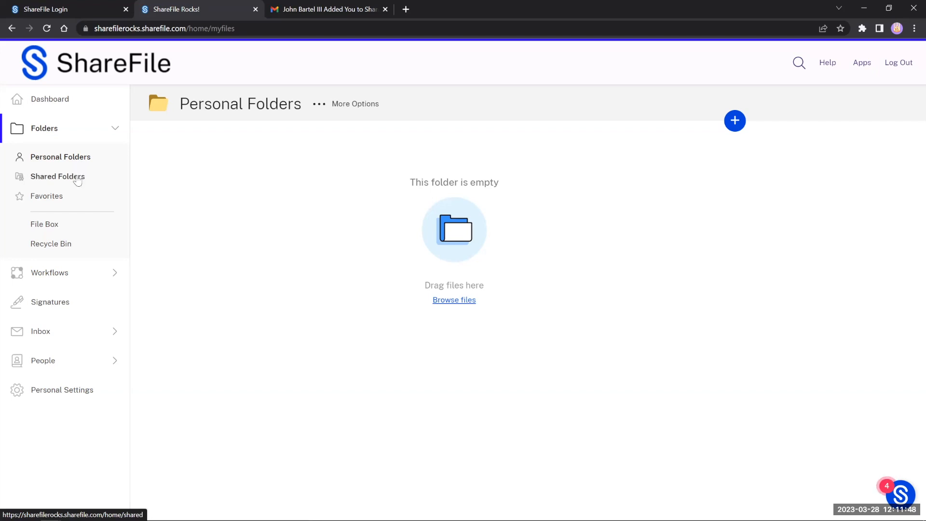
{"action": "left_click", "coordinate": [77, 179]}
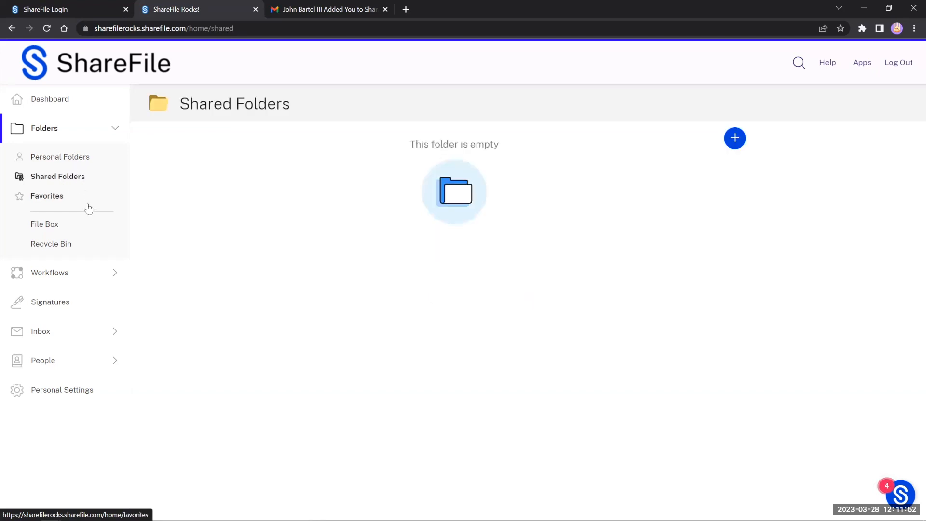
{"action": "left_click", "coordinate": [57, 200]}
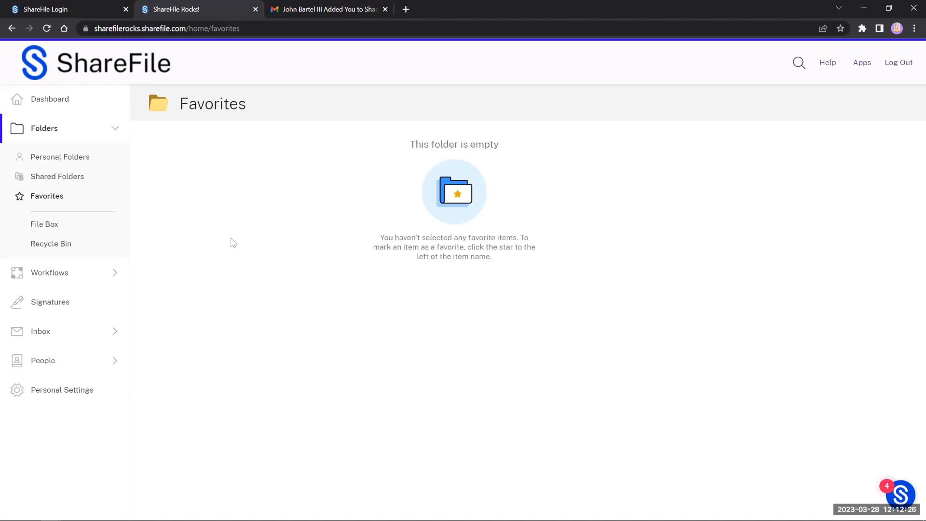
- Open File Box, highlight its 180 days expiration period, then view the Recycle Bin
{"action": "left_click", "coordinate": [48, 227]}
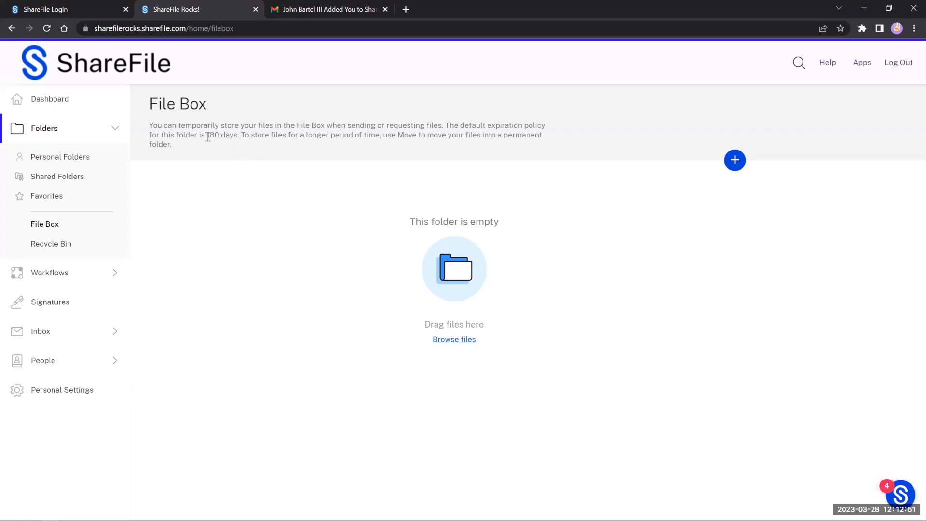
{"action": "left_click_drag", "start_coordinate": [207, 136], "coordinate": [237, 136]}
{"action": "left_click", "coordinate": [50, 245]}
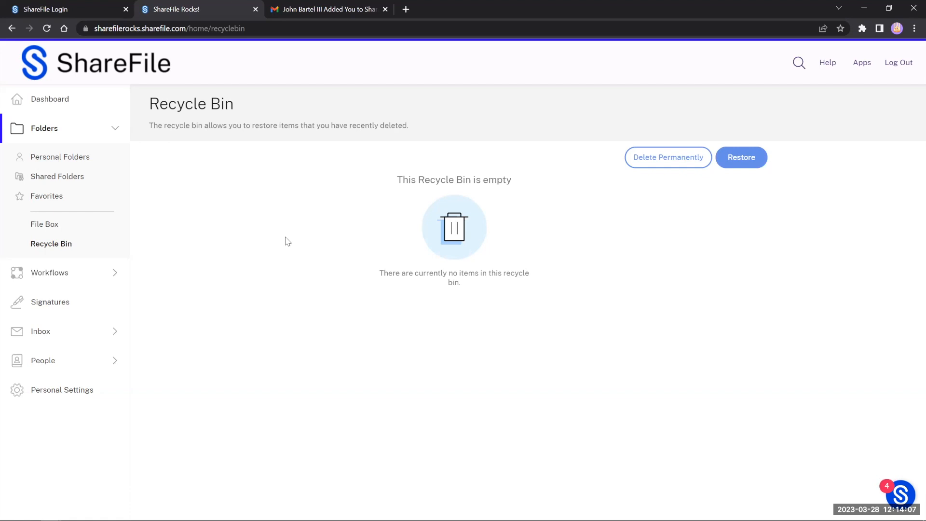
- Return to the ShareFile account dashboard
{"action": "left_click", "coordinate": [31, 110]}
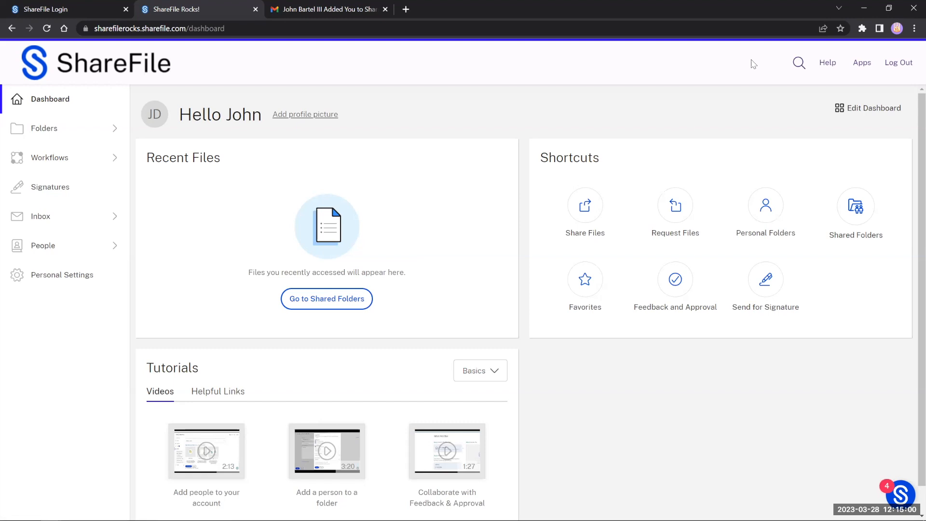
- Log out of the ShareFile account
{"action": "left_click", "coordinate": [905, 68]}
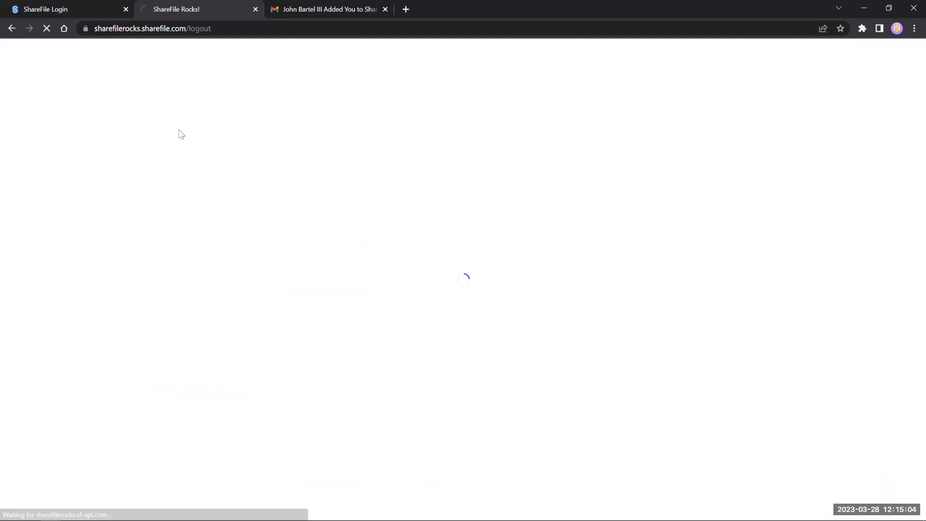
- Close the old login tab, sign back in with the account email and password, and choose a verification method
{"action": "left_click", "coordinate": [126, 9]}
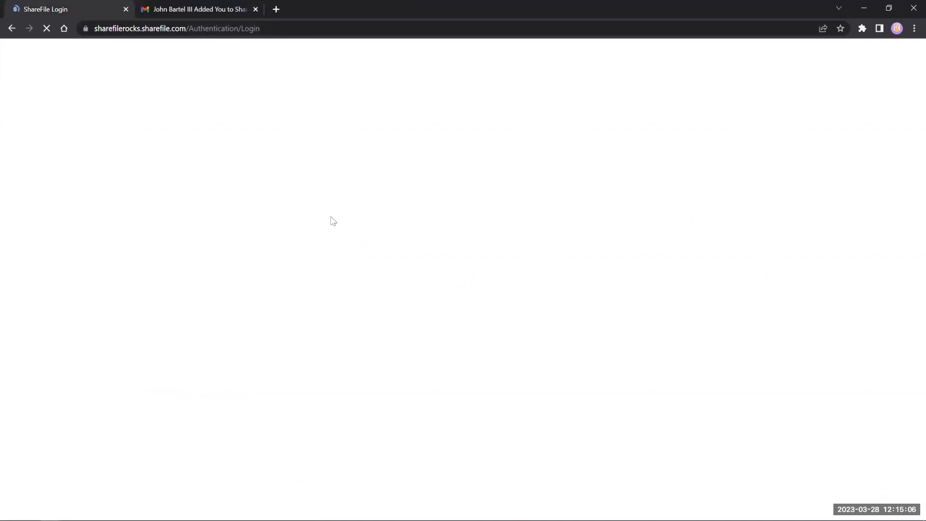
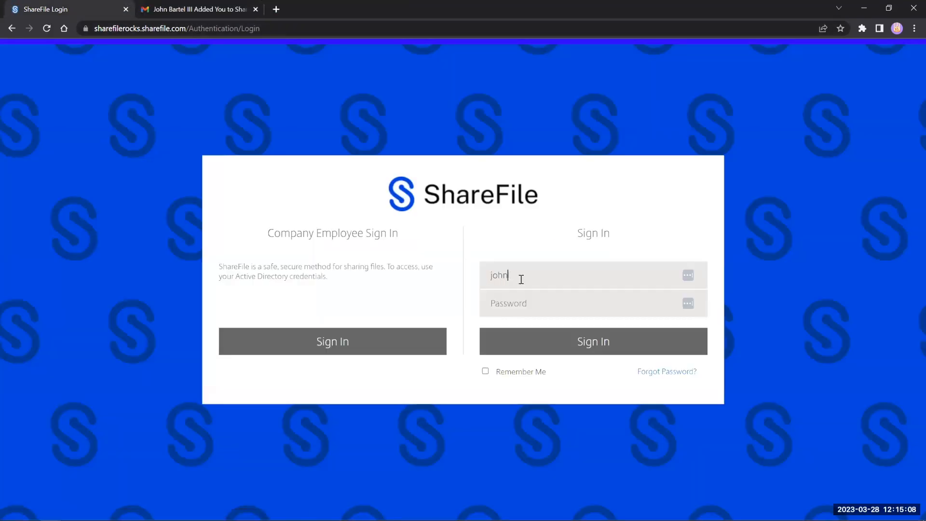
{"action": "key", "text": "Tab"}
{"action": "type", "text": "•••••••••••"}
{"action": "key", "text": "Return"}
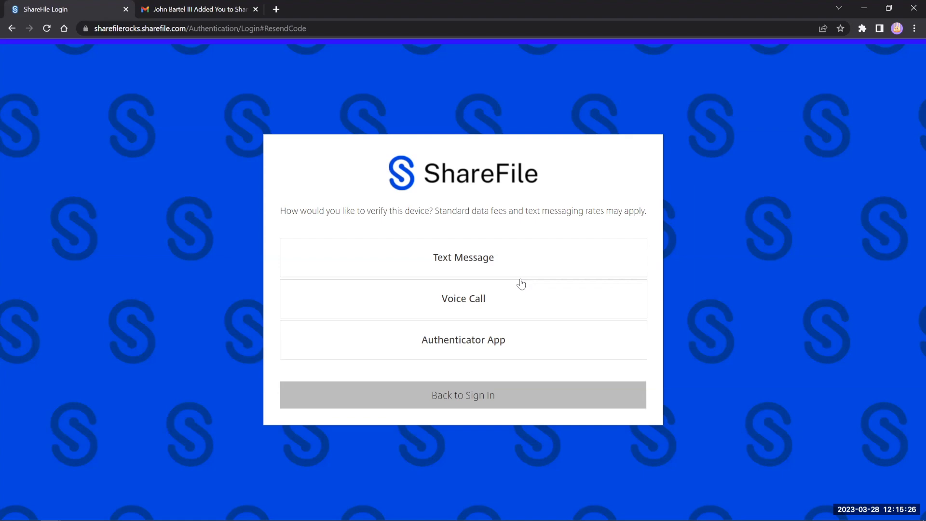
{"action": "left_click", "coordinate": [515, 268]}
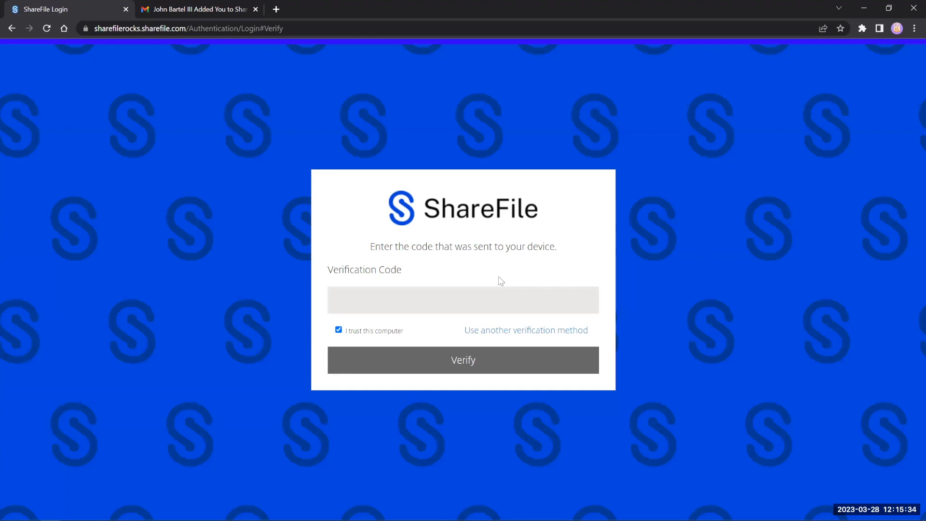
- Submit the emailed verification code to sign back into ShareFile
{"action": "key", "text": "Return"}
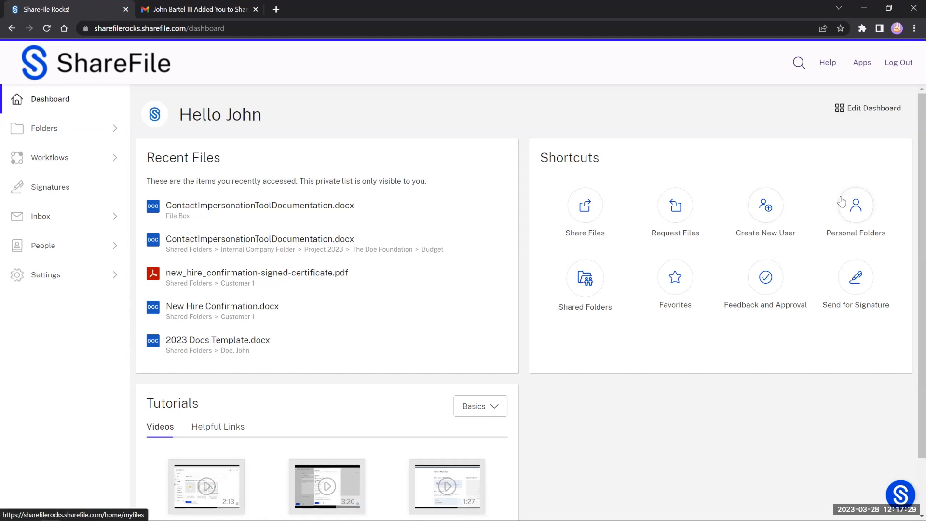
- Expand Folders and Workflows in the sidebar, then start Share Files and reveal its file sources
{"action": "left_click", "coordinate": [45, 129]}
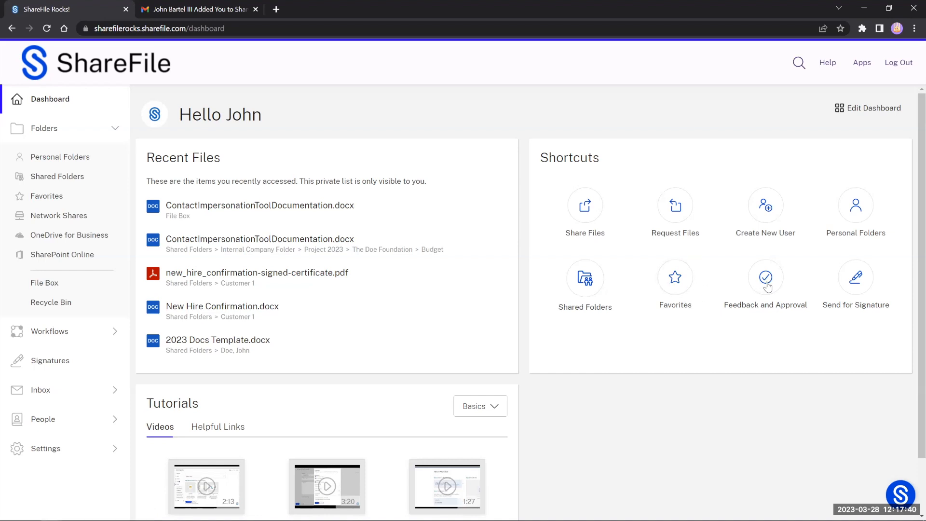
{"action": "left_click", "coordinate": [89, 336]}
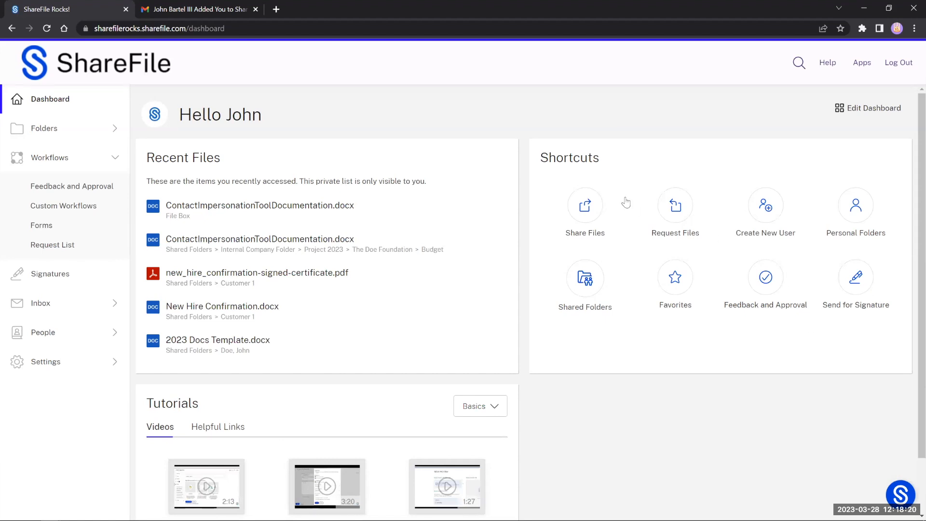
{"action": "left_click", "coordinate": [584, 206]}
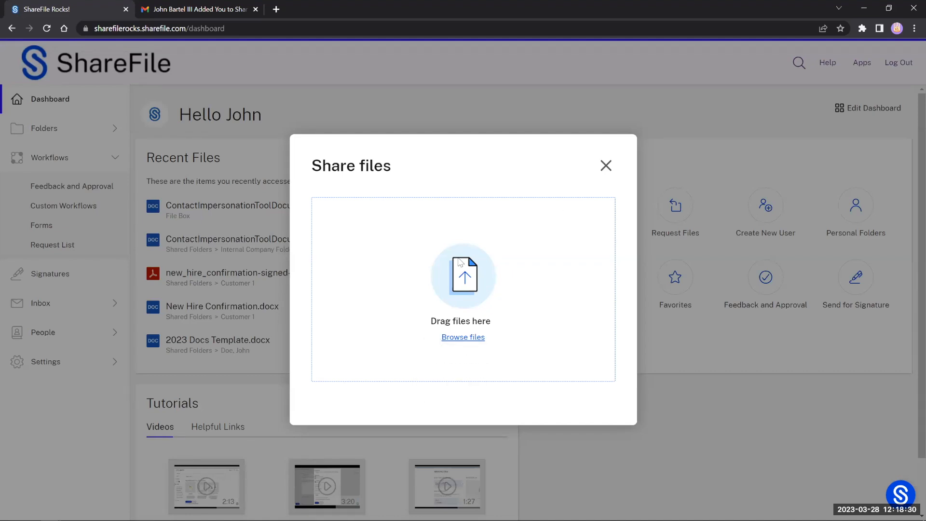
{"action": "left_click", "coordinate": [447, 336]}
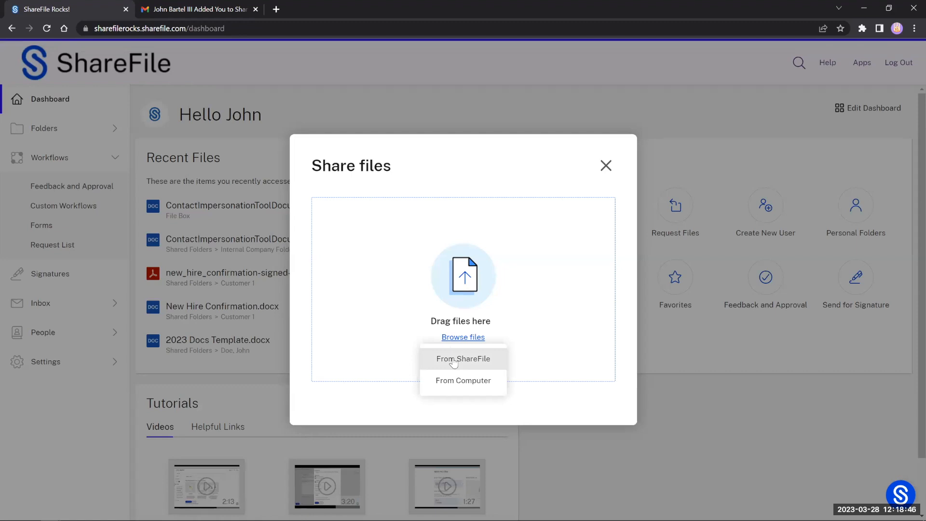
- Browse ShareFile's Shared Folders for a file, then cancel that picker
{"action": "left_click", "coordinate": [454, 361]}
{"action": "left_click", "coordinate": [382, 244]}
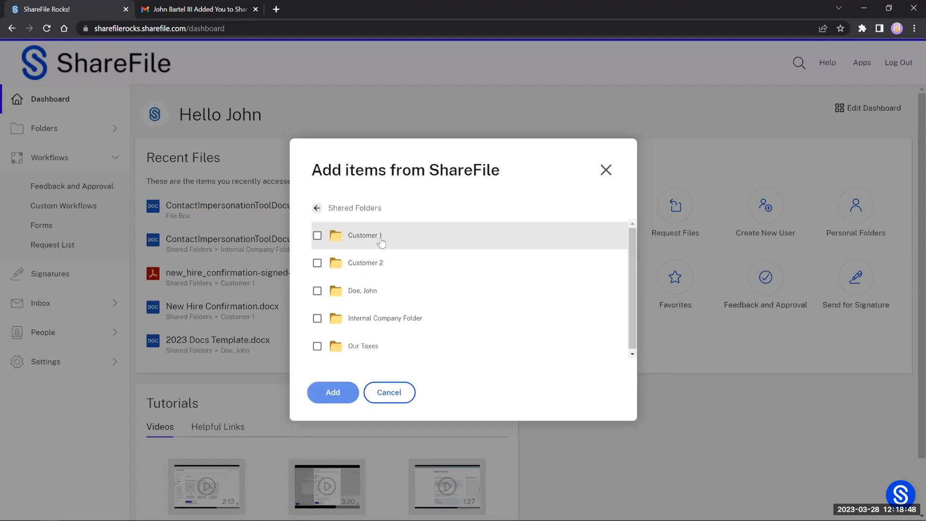
{"action": "left_click", "coordinate": [316, 209]}
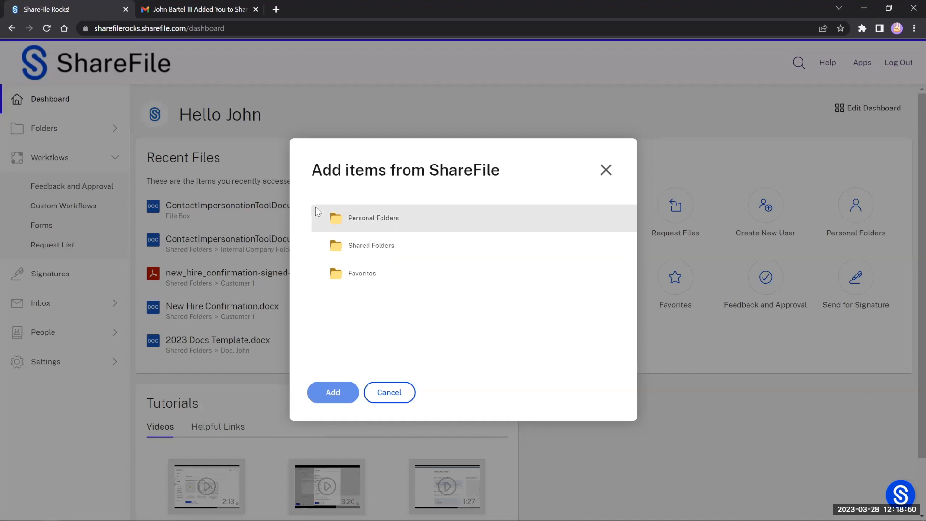
{"action": "left_click", "coordinate": [390, 393]}
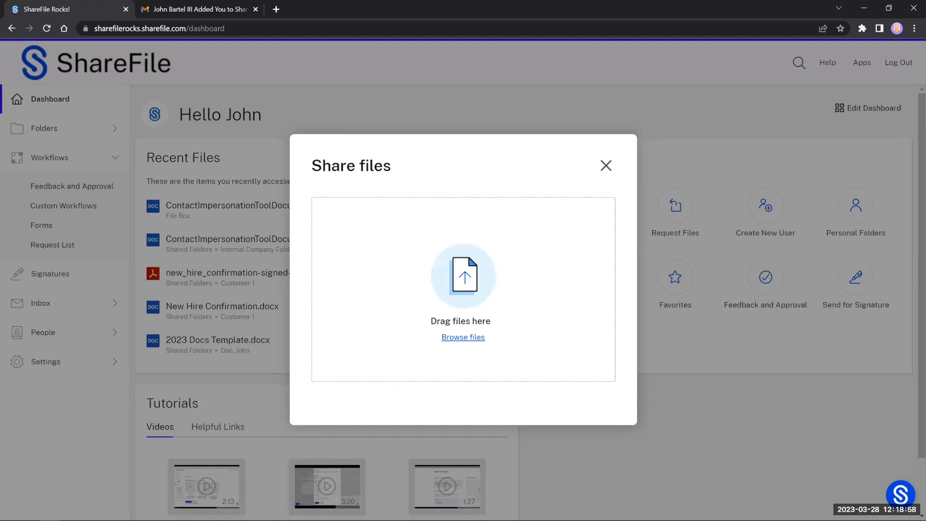
- Add Super-Secret Plans!.docx from the computer as the only file and continue to link creation
{"action": "left_click_drag", "start_coordinate": [26, 255], "coordinate": [406, 292]}
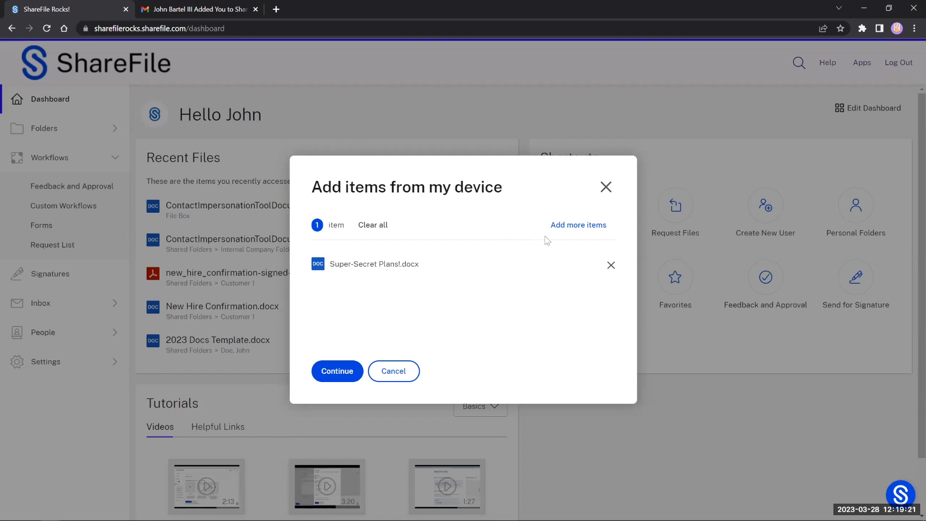
{"action": "left_click", "coordinate": [563, 230]}
{"action": "mouse_move", "coordinate": [586, 235]}
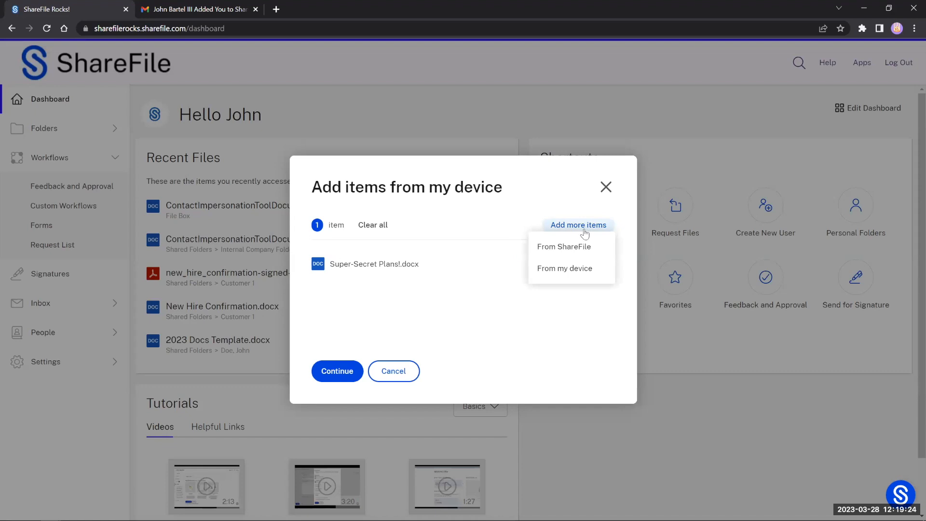
{"action": "left_click", "coordinate": [581, 268]}
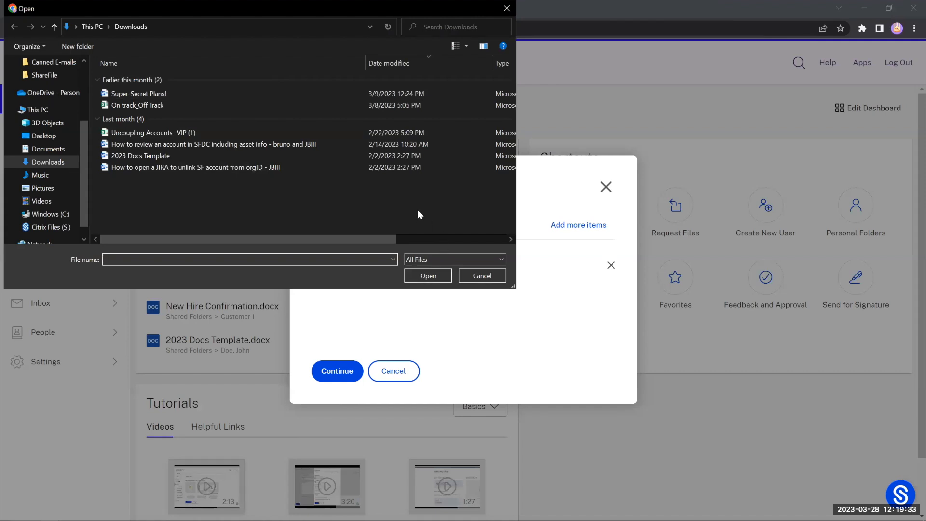
{"action": "left_click", "coordinate": [506, 8]}
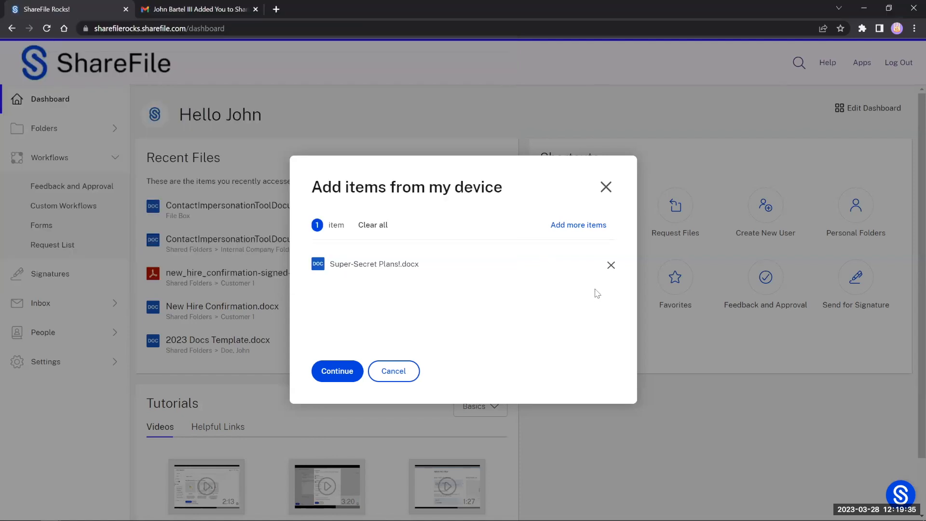
{"action": "left_click", "coordinate": [340, 373]}
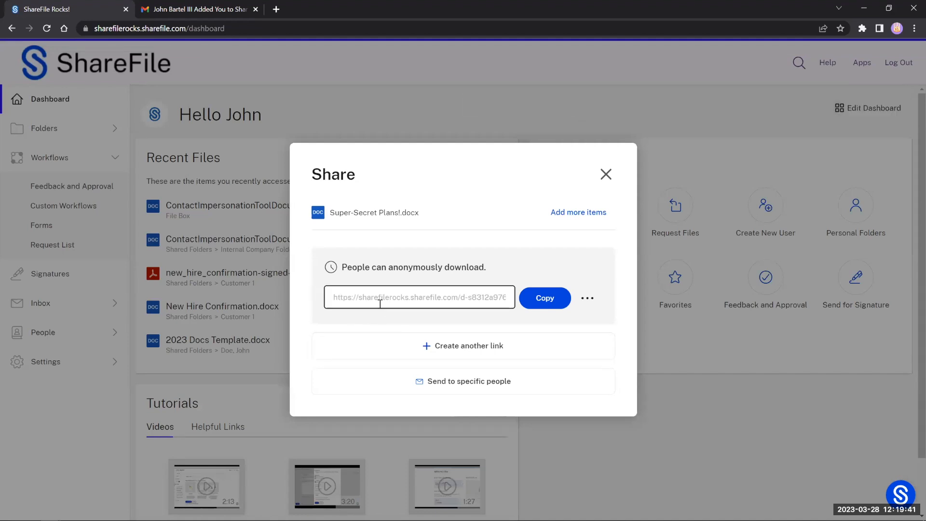
- Copy the anonymous download link, highlight its access note, and open a new browser tab
{"action": "left_click", "coordinate": [587, 299]}
{"action": "left_click", "coordinate": [566, 299]}
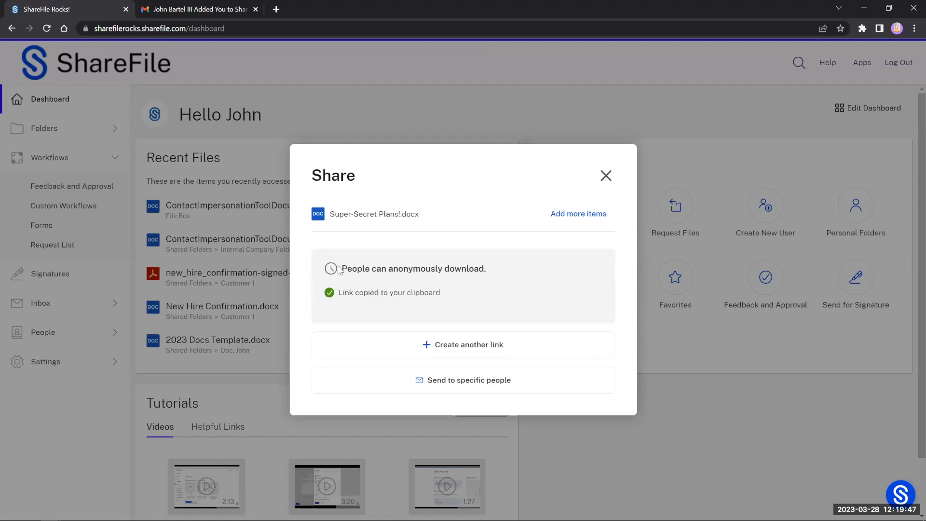
{"action": "left_click_drag", "start_coordinate": [343, 270], "coordinate": [488, 274]}
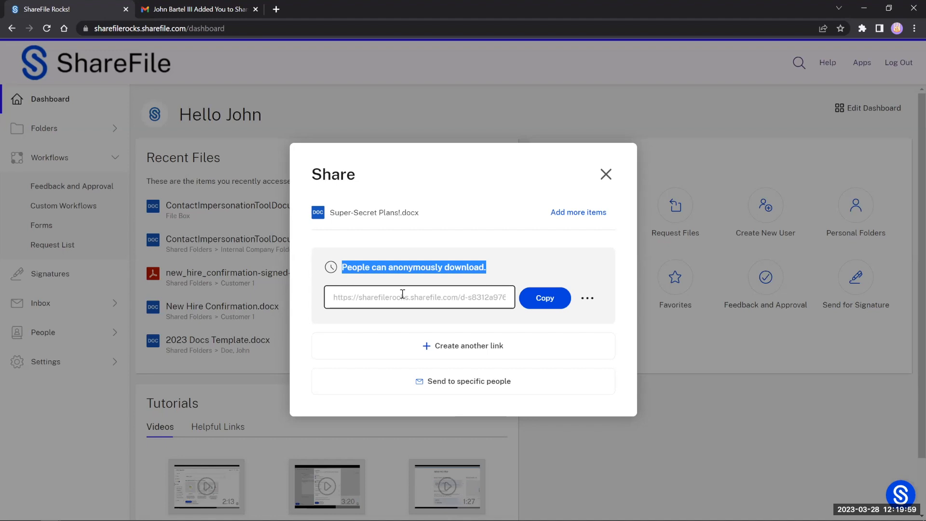
{"action": "left_click", "coordinate": [278, 10]}
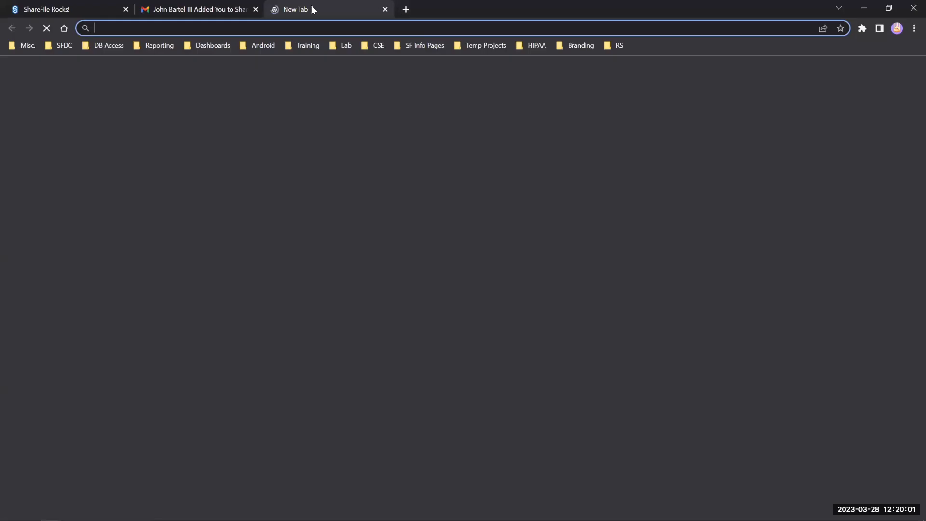
- Load the copied link in the new tab to preview Super-Secret Plans!.docx
{"action": "key", "text": "Return"}
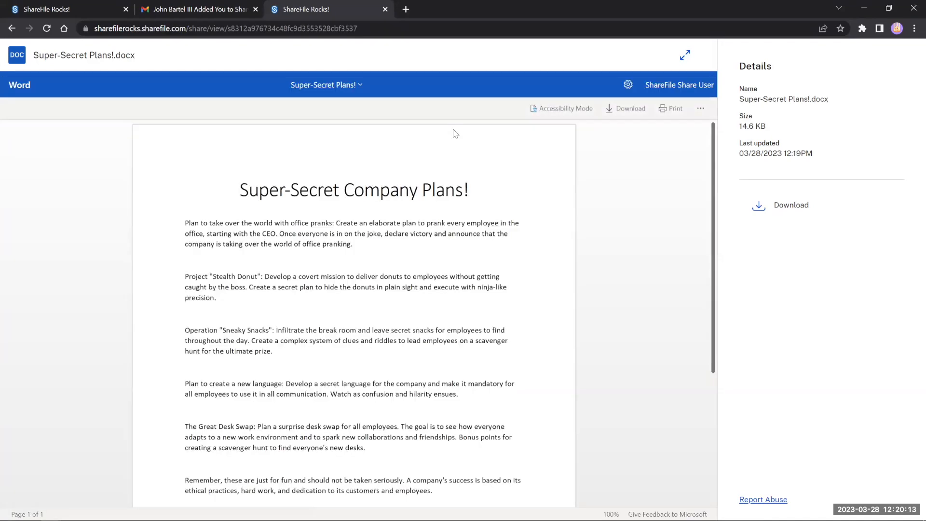
{"action": "scroll", "coordinate": [514, 188], "scroll_direction": "down", "scroll_amount": 2}
{"action": "scroll", "coordinate": [530, 222], "scroll_direction": "up", "scroll_amount": 2}
- Close the preview tab, open the link's Edit options, and set recipient permission to View
{"action": "left_click", "coordinate": [385, 9]}
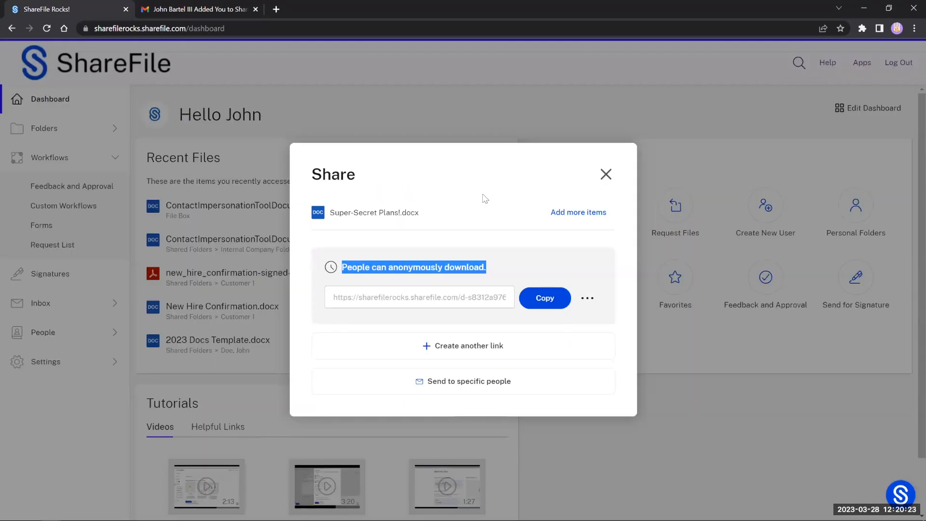
{"action": "left_click", "coordinate": [586, 298]}
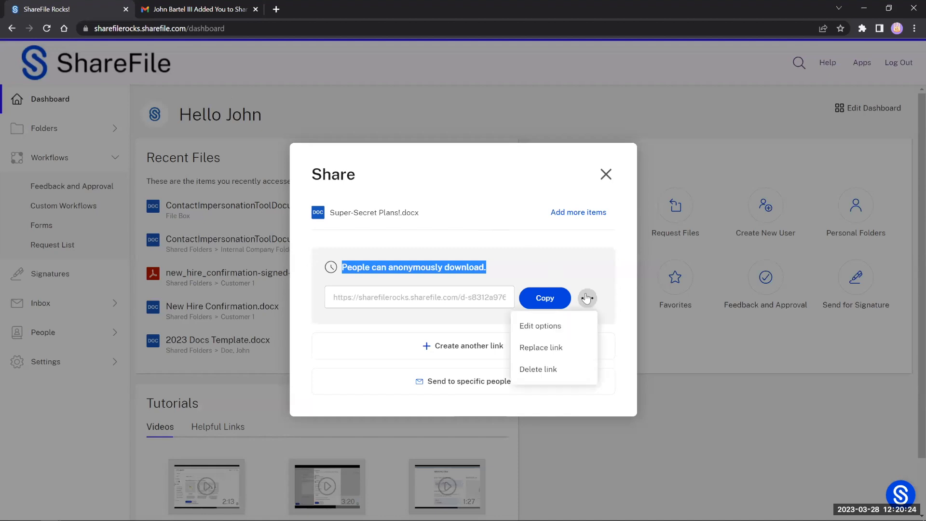
{"action": "left_click", "coordinate": [569, 324]}
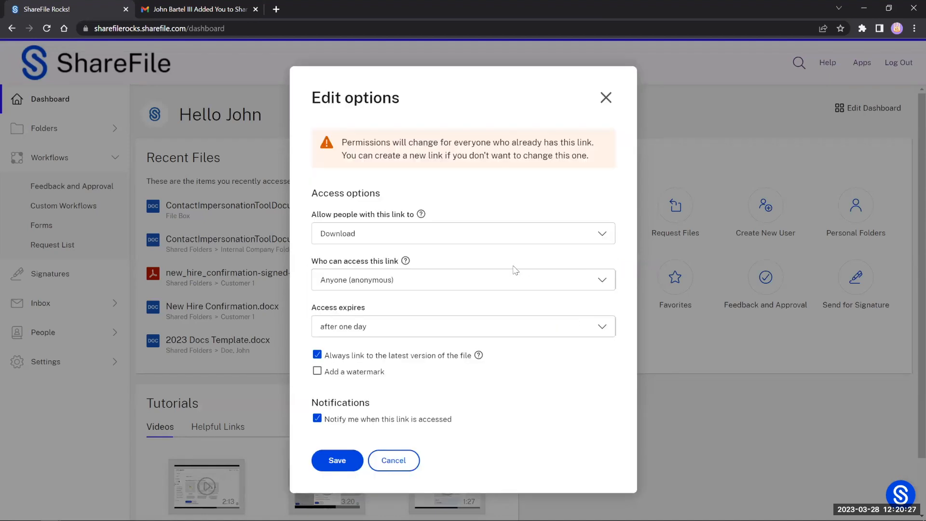
{"action": "left_click", "coordinate": [419, 235]}
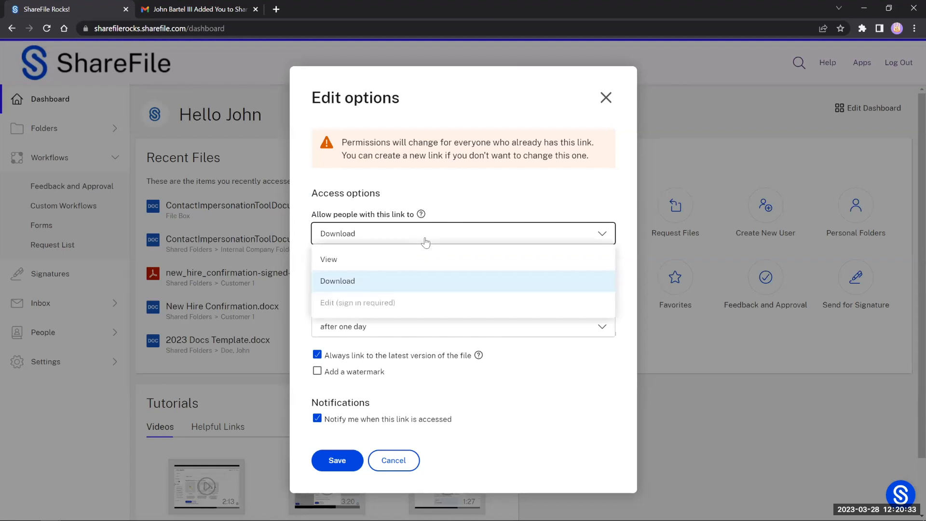
{"action": "left_click", "coordinate": [388, 261]}
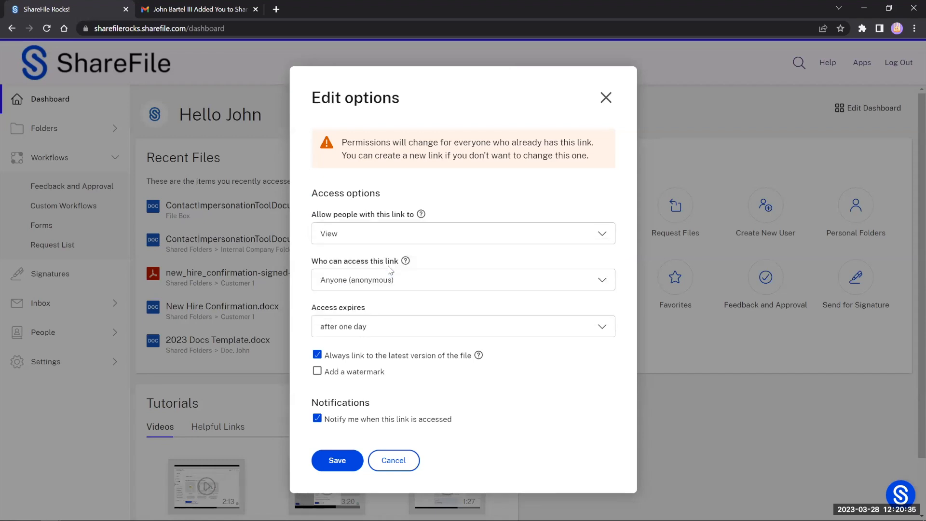
{"action": "left_click", "coordinate": [364, 241]}
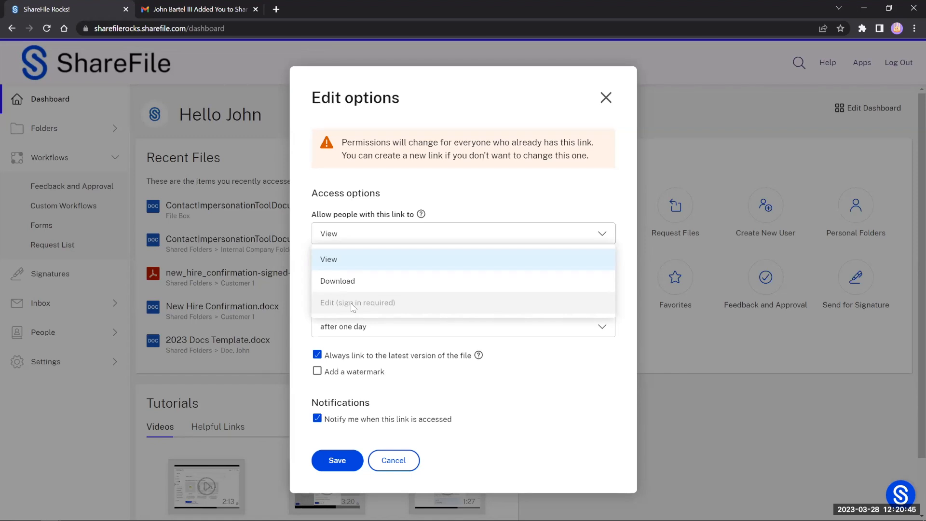
{"action": "left_click", "coordinate": [436, 207]}
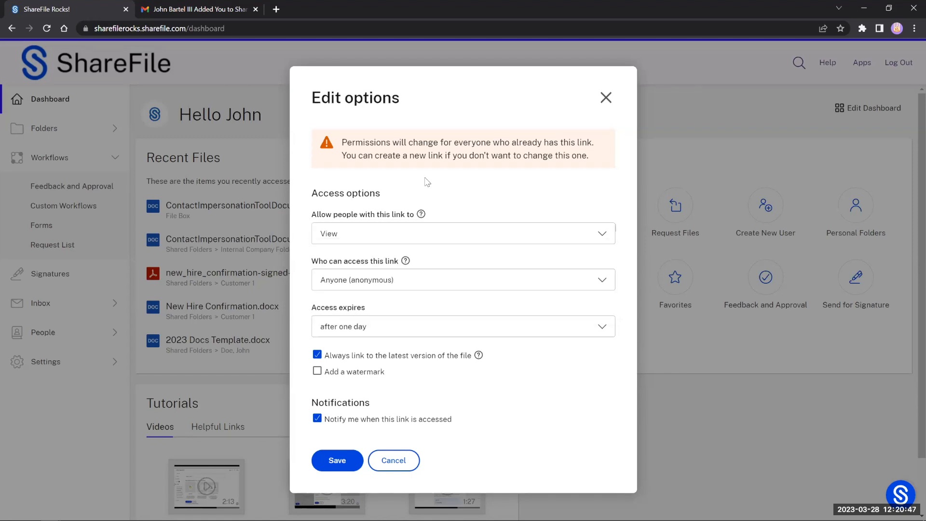
- Keep link access for Anyone (anonymous) and expiry after one day
{"action": "left_click", "coordinate": [463, 282]}
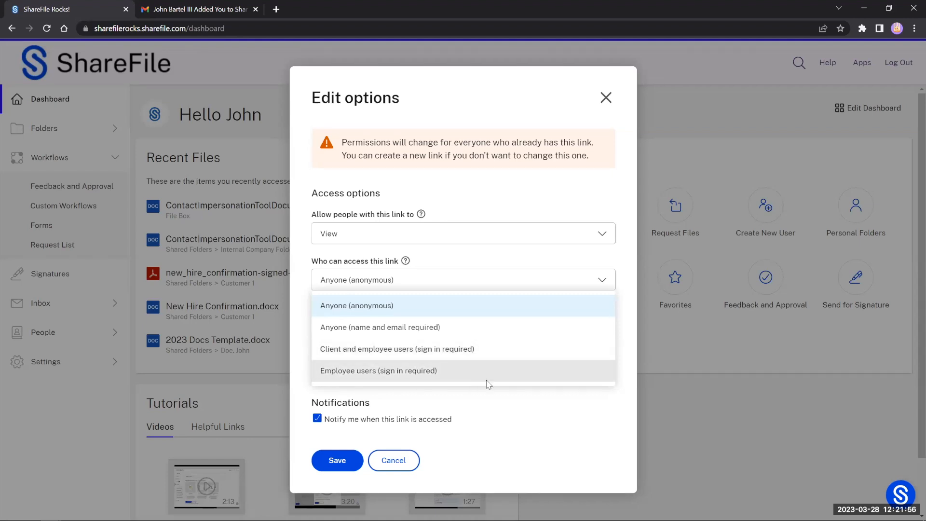
{"action": "left_click", "coordinate": [478, 271]}
{"action": "left_click", "coordinate": [472, 288]}
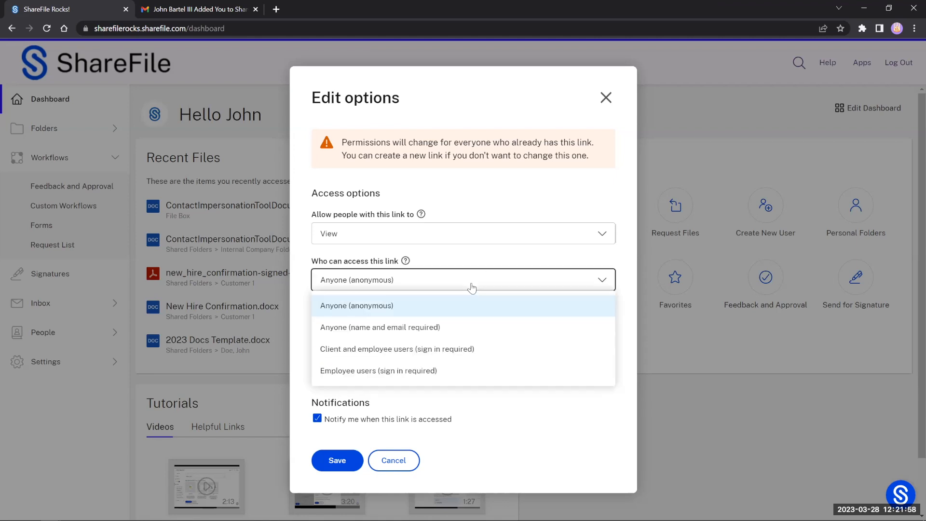
{"action": "left_click", "coordinate": [452, 271]}
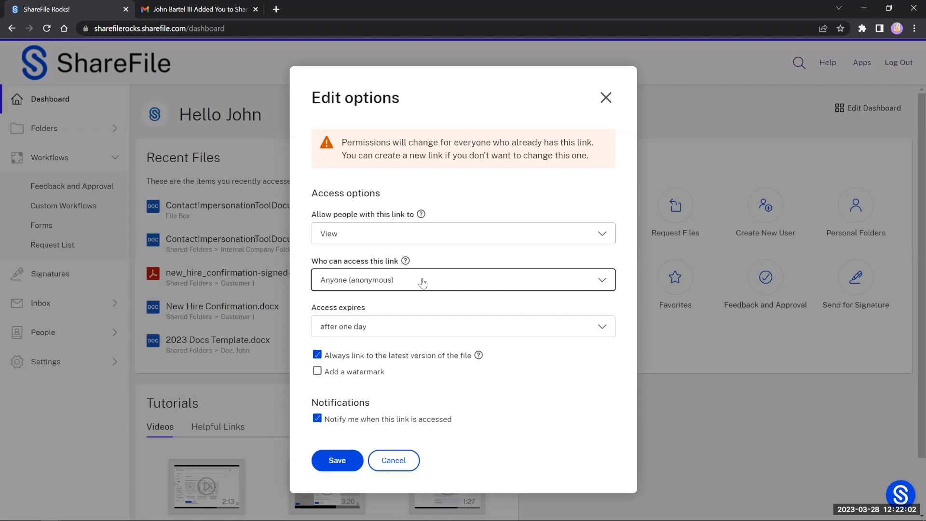
{"action": "left_click", "coordinate": [420, 333]}
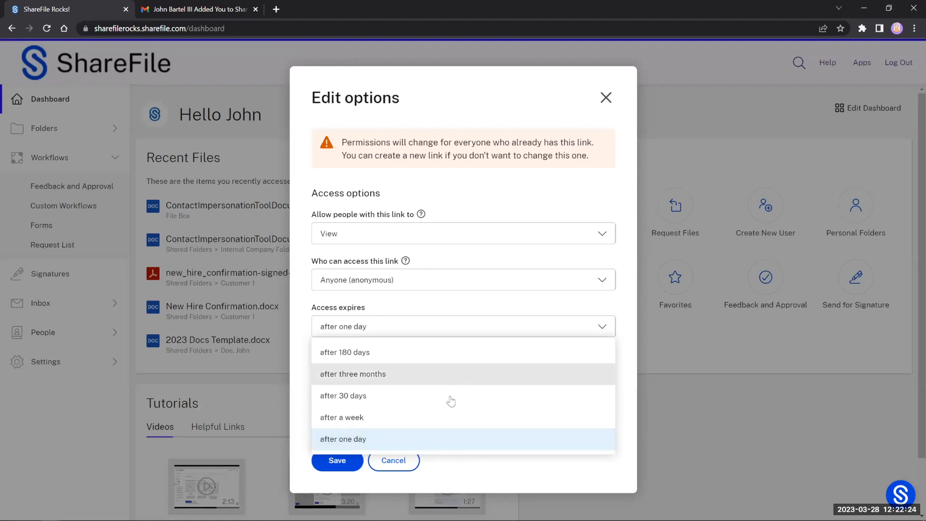
{"action": "left_click", "coordinate": [437, 448]}
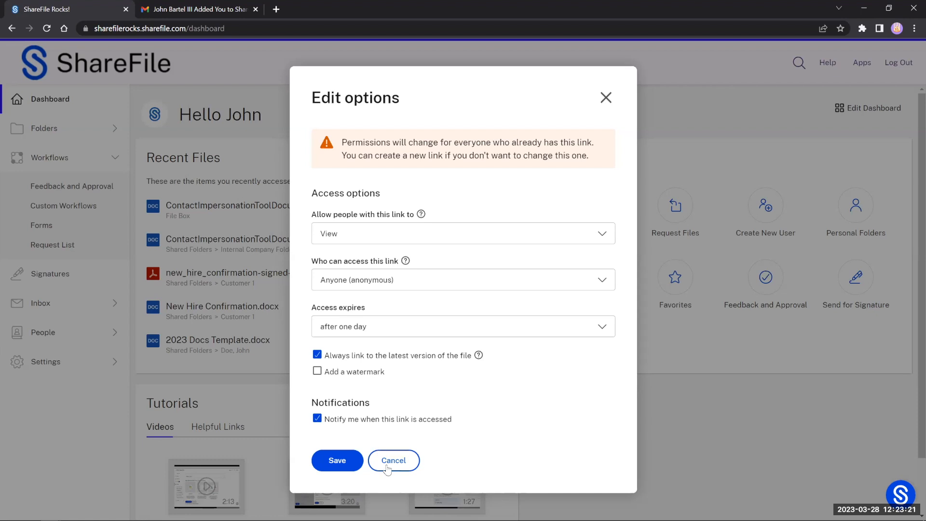
- Cancel Edit options and choose Create another link in the Share dialog
{"action": "left_click", "coordinate": [356, 464]}
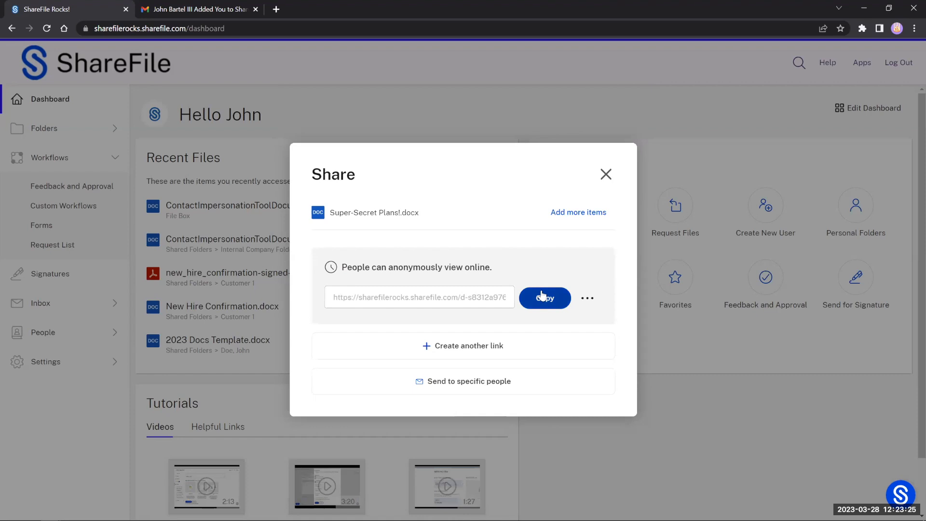
{"action": "left_click", "coordinate": [443, 357]}
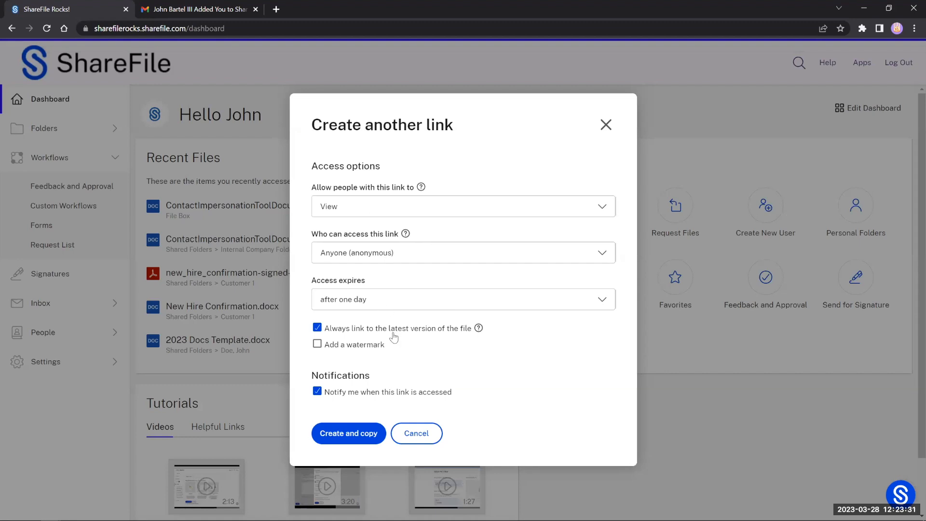
- Cancel the additional link and check the existing link's extra actions menu
{"action": "left_click", "coordinate": [402, 441]}
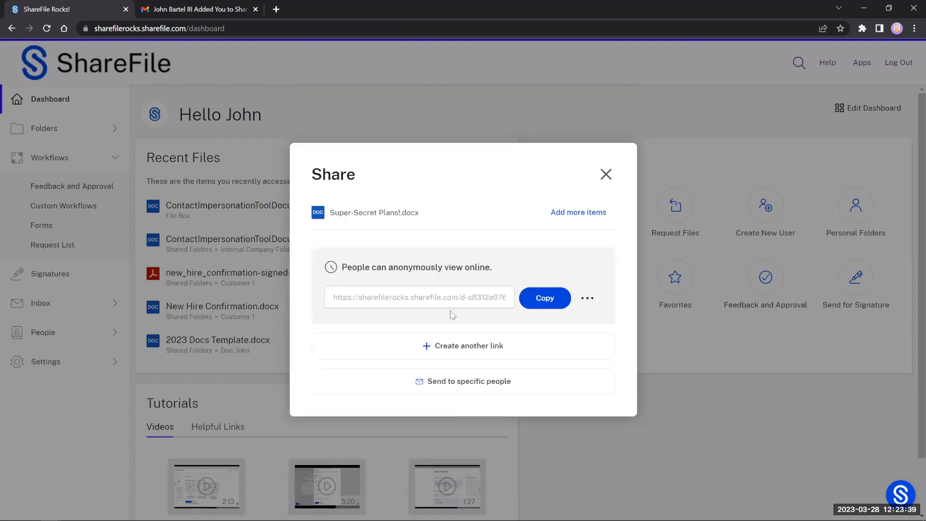
{"action": "left_click", "coordinate": [588, 298]}
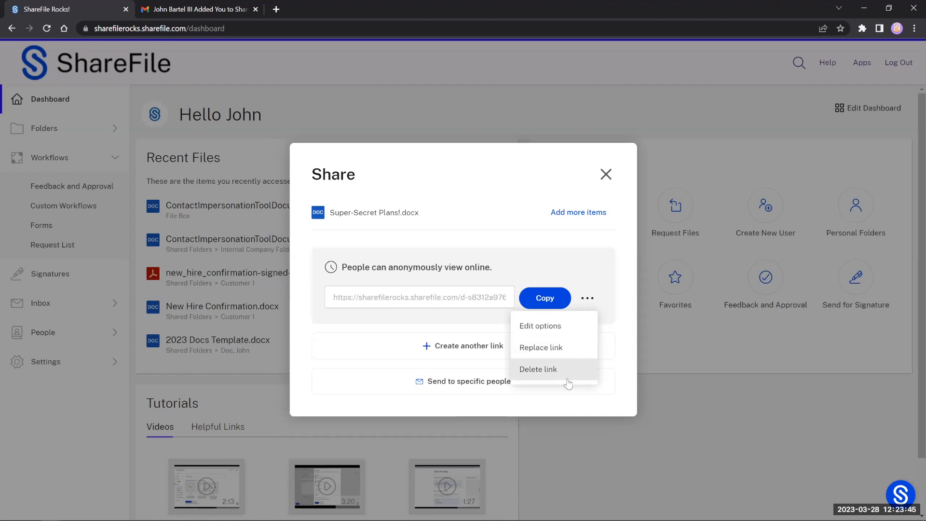
{"action": "left_click", "coordinate": [553, 281]}
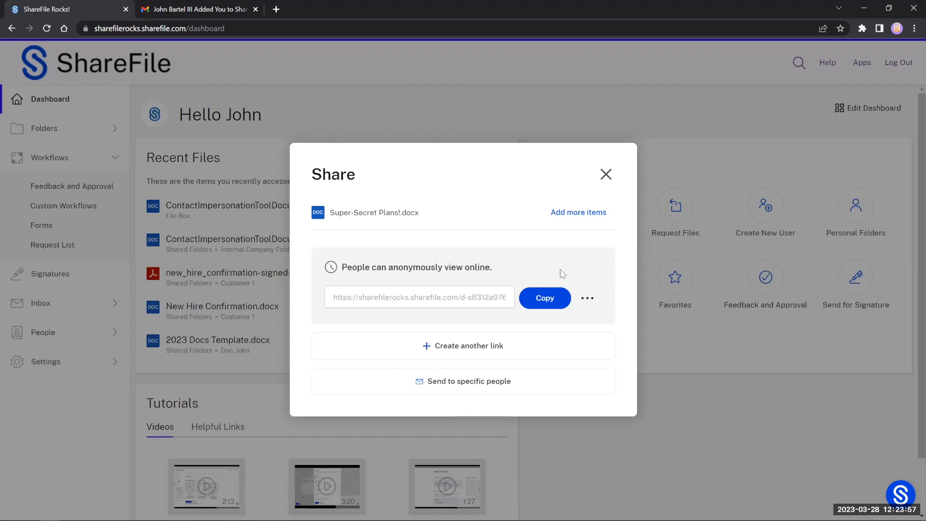
{"action": "left_click", "coordinate": [587, 297]}
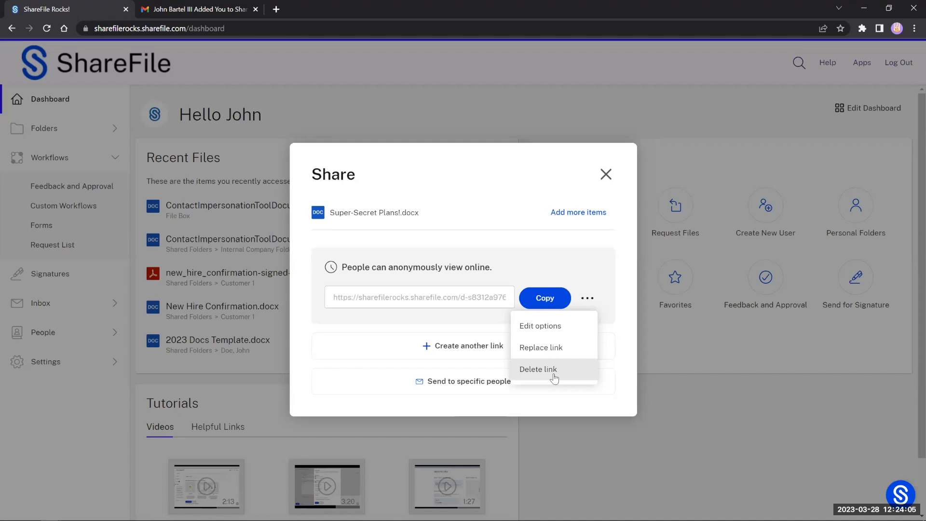
{"action": "left_click", "coordinate": [480, 359]}
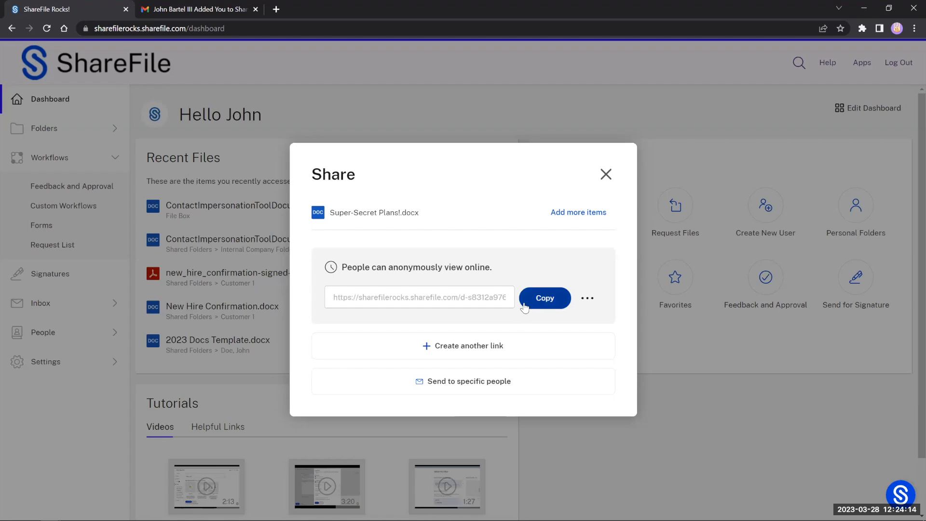
- Choose Send to specific people, review its access options unchanged, and focus the To field
{"action": "left_click", "coordinate": [513, 389]}
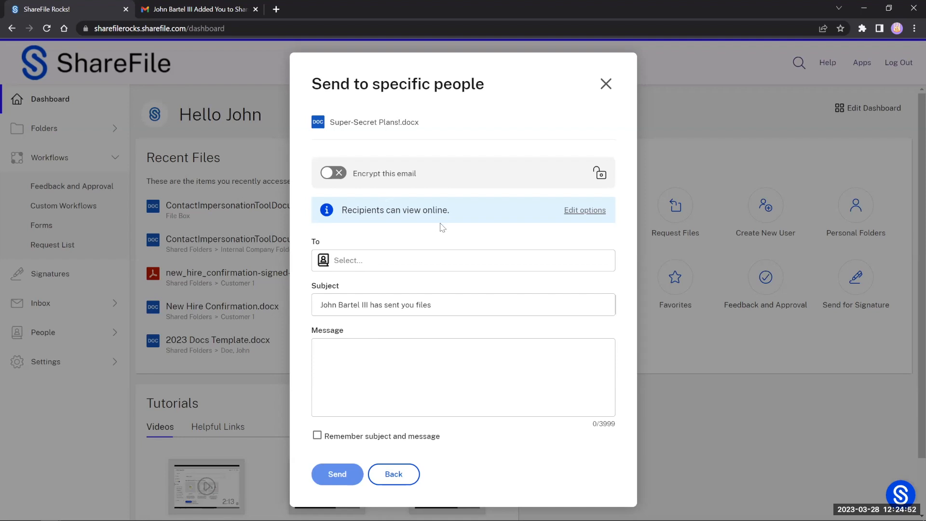
{"action": "left_click", "coordinate": [574, 211]}
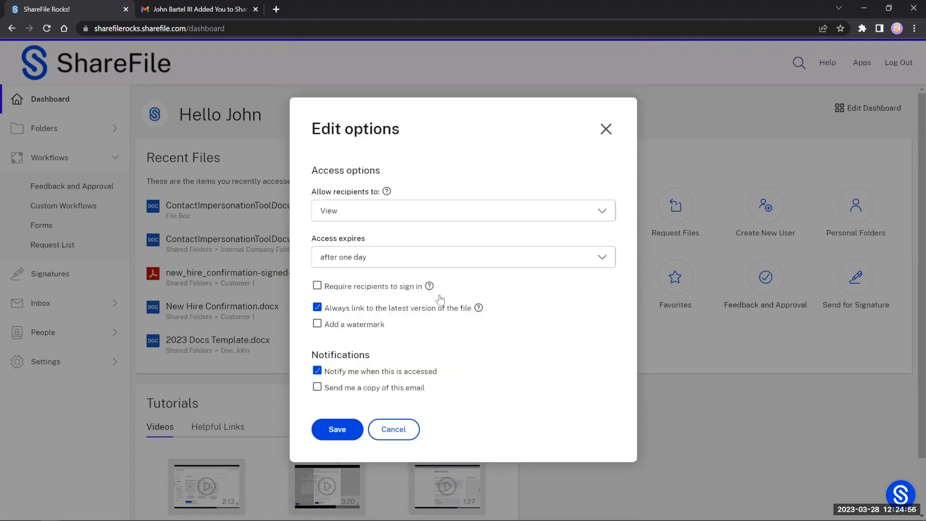
{"action": "left_click", "coordinate": [404, 431]}
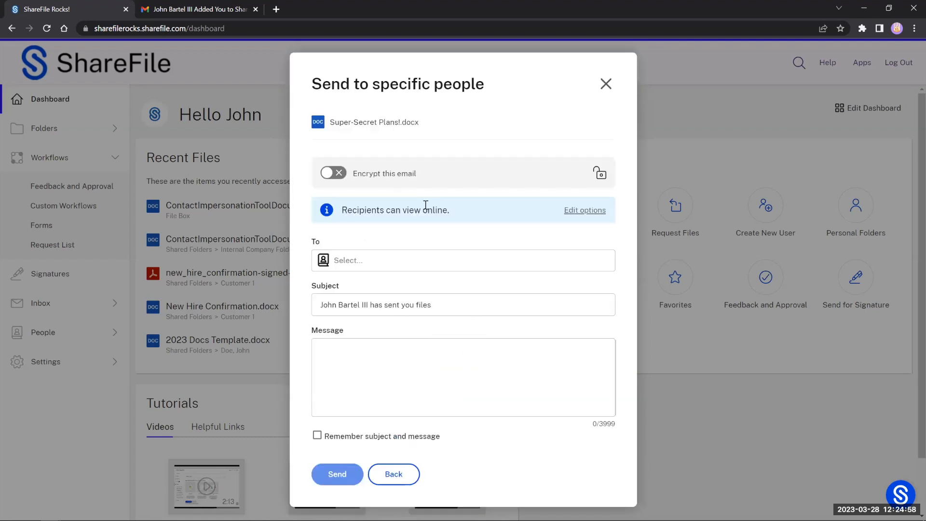
{"action": "left_click", "coordinate": [550, 260]}
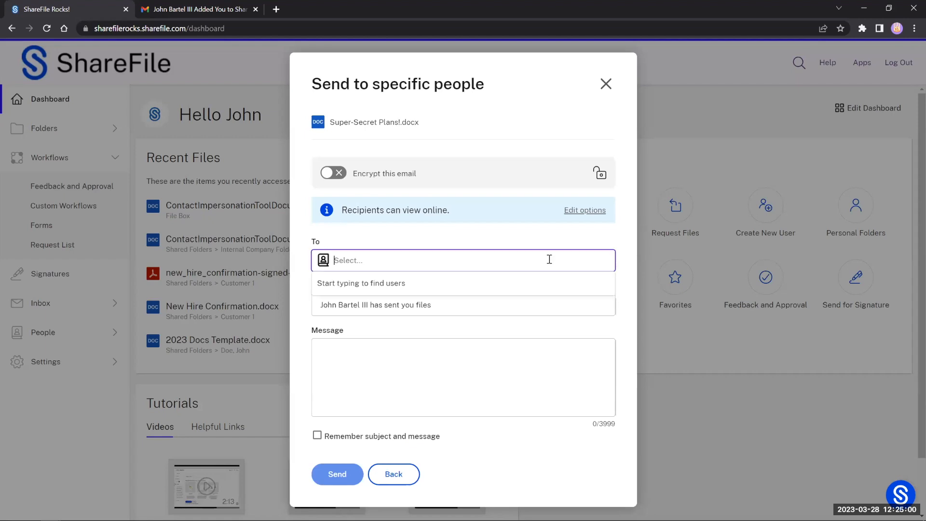
- Add one account user as the To recipient via the name suggestion and Address Book
{"action": "type", "text": "john"}
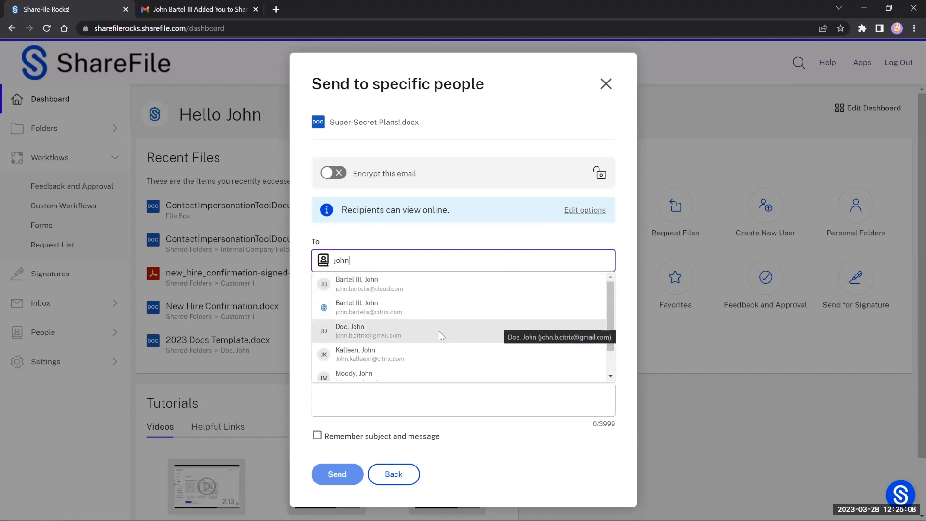
{"action": "left_click", "coordinate": [373, 332]}
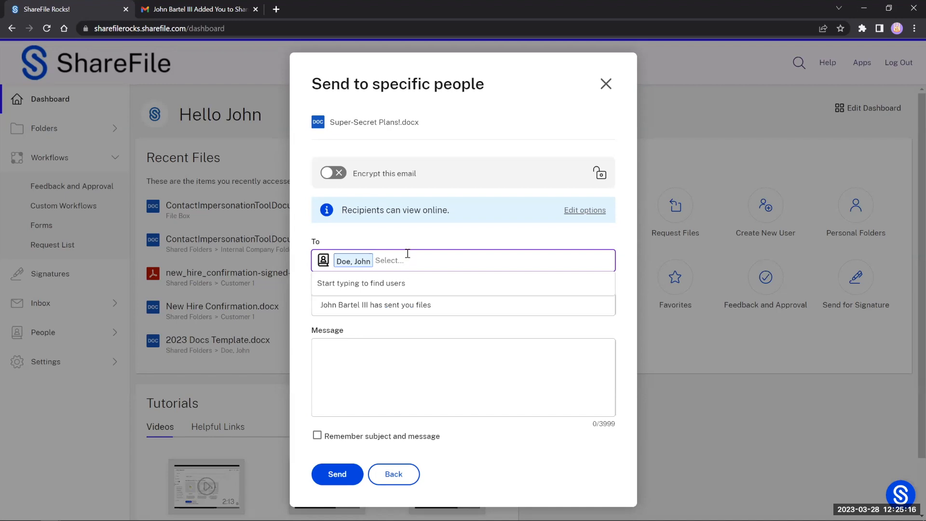
{"action": "left_click", "coordinate": [323, 261]}
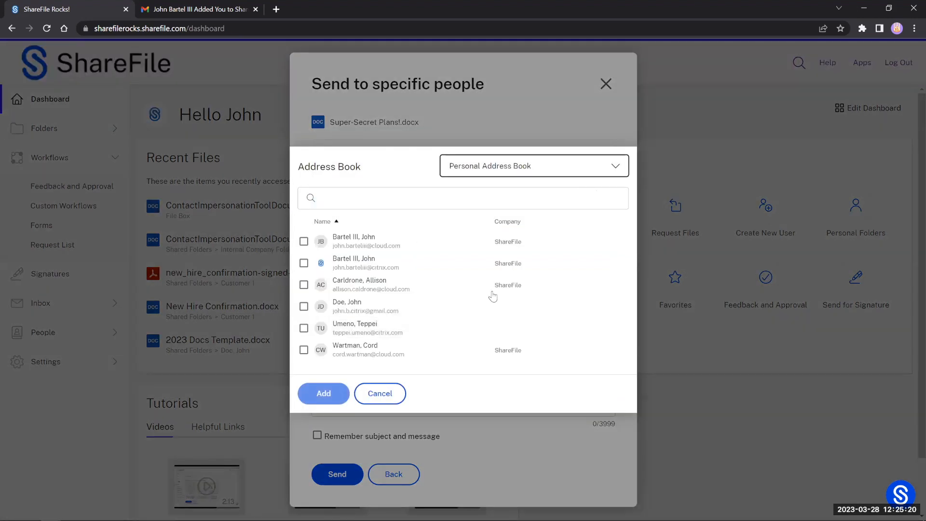
{"action": "left_click", "coordinate": [303, 307]}
{"action": "left_click", "coordinate": [324, 393]}
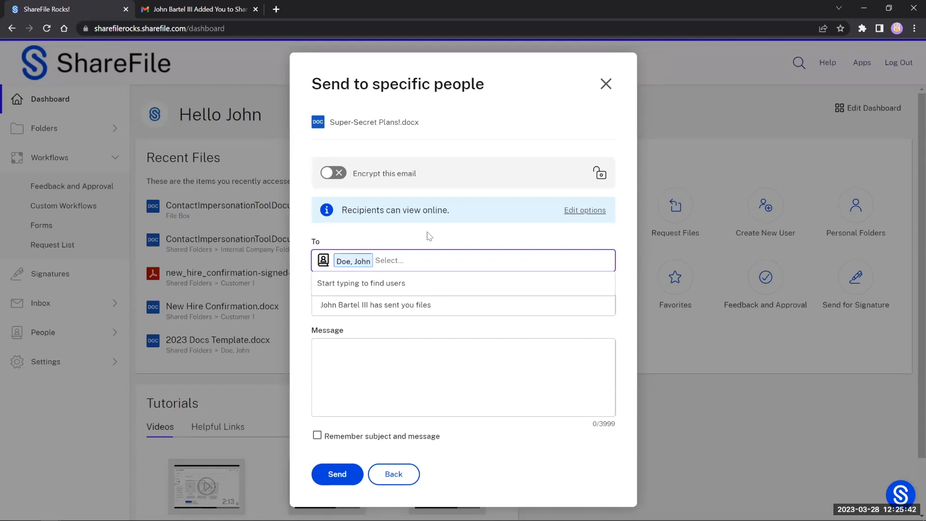
- Keep the default subject, leave the message empty, and send the share email
{"action": "left_click", "coordinate": [445, 309]}
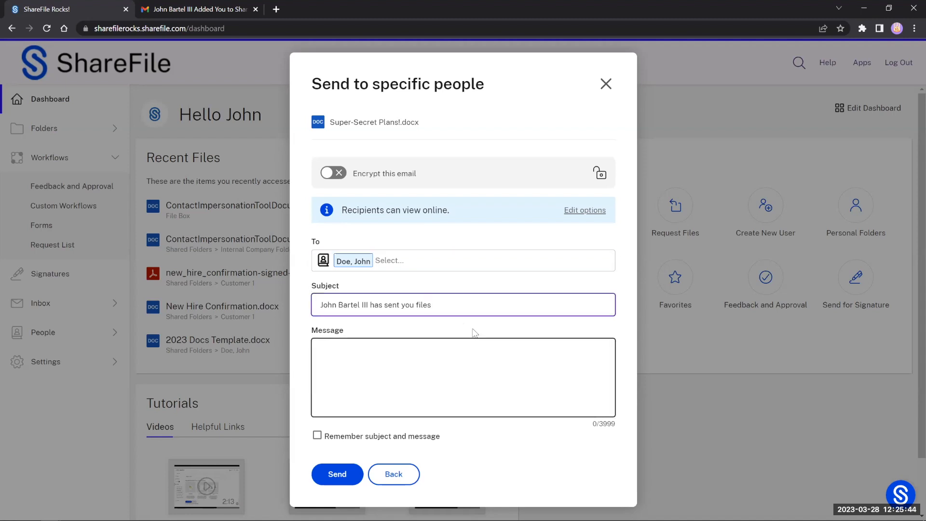
{"action": "left_click_drag", "start_coordinate": [440, 304], "coordinate": [305, 303]}
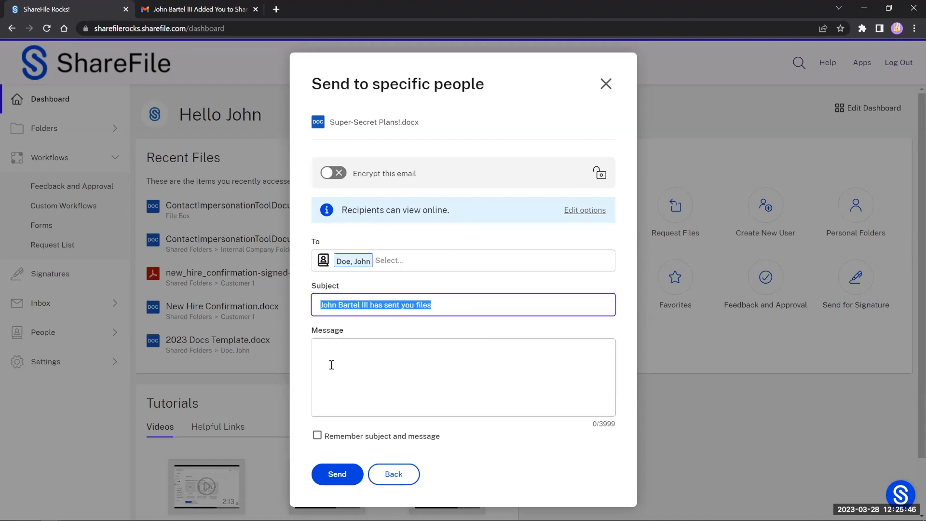
{"action": "left_click", "coordinate": [357, 364]}
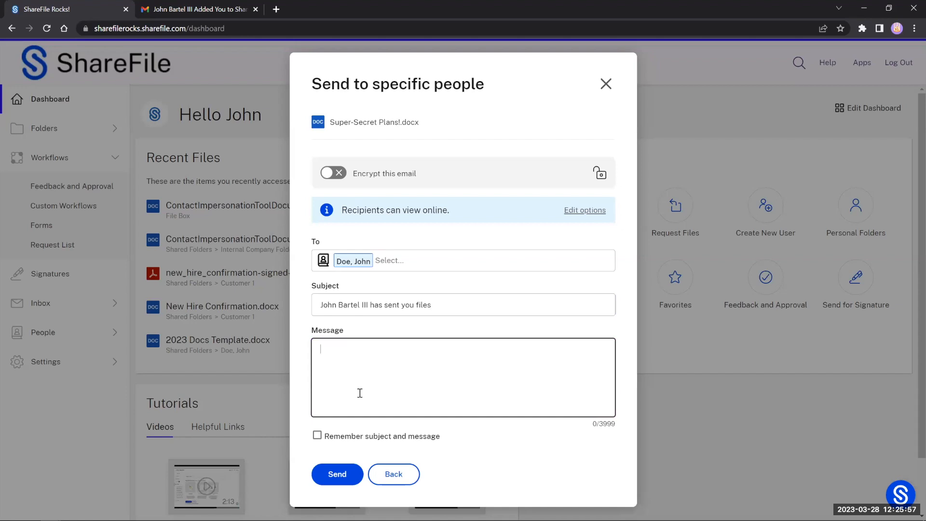
{"action": "left_click", "coordinate": [338, 474]}
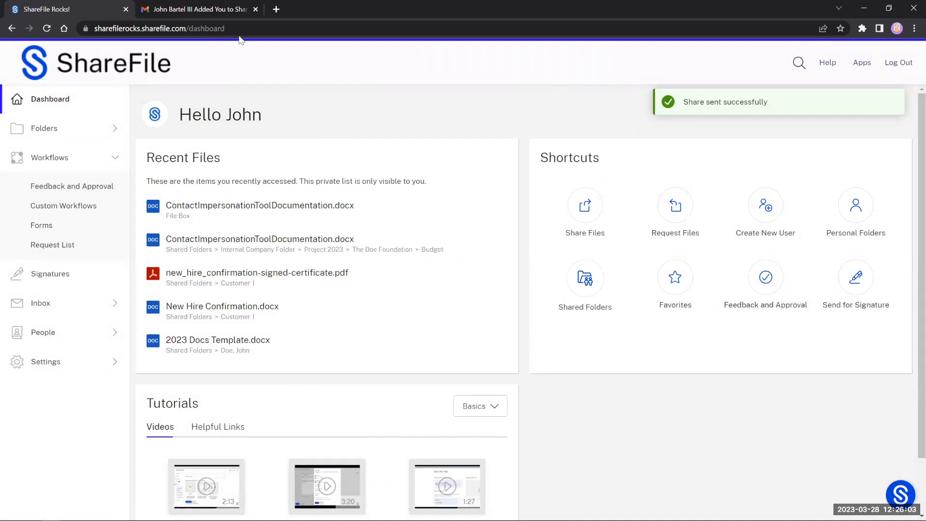
- Refresh the Gmail inbox and open the new ShareFile 'has sent you files' email
{"action": "left_click", "coordinate": [185, 10]}
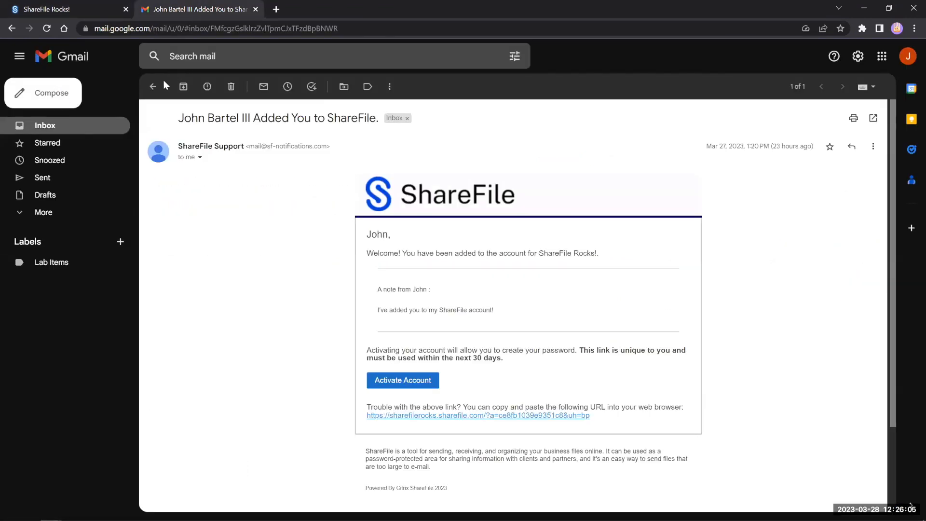
{"action": "left_click", "coordinate": [153, 86]}
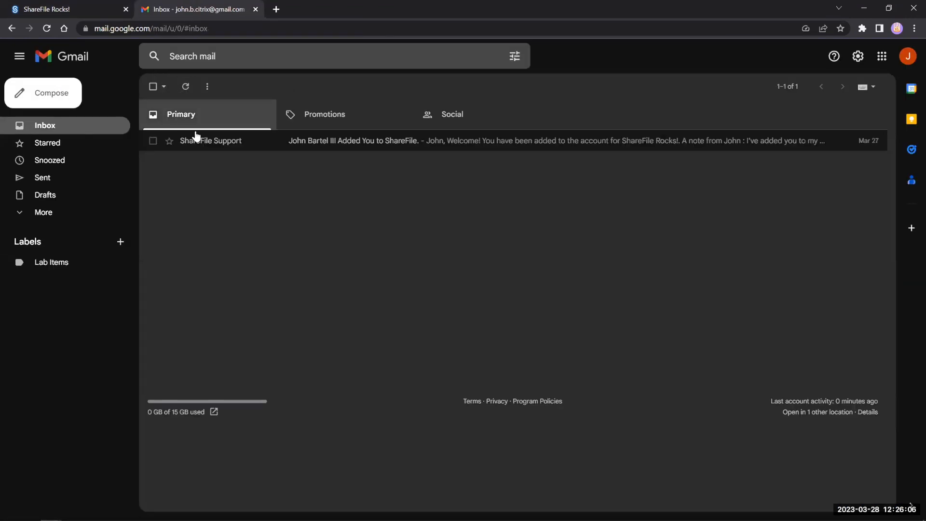
{"action": "left_click", "coordinate": [73, 129]}
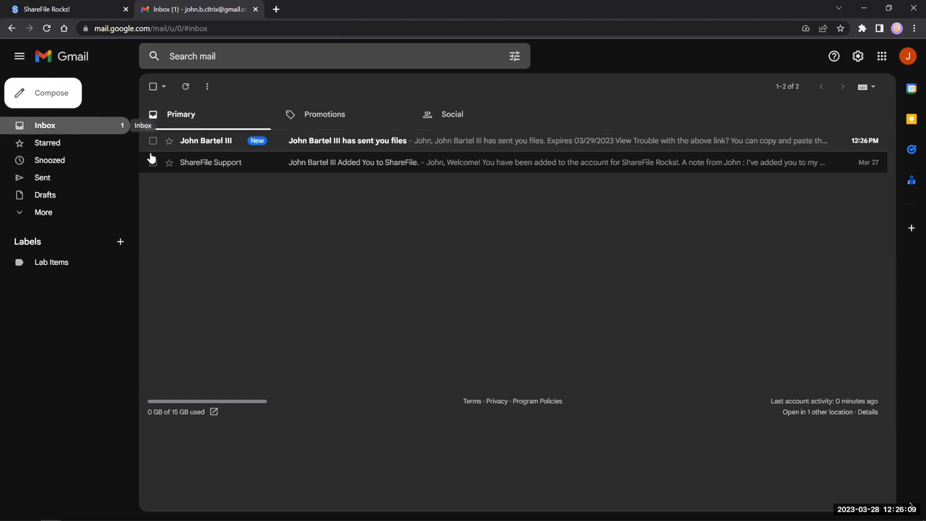
{"action": "left_click", "coordinate": [316, 143]}
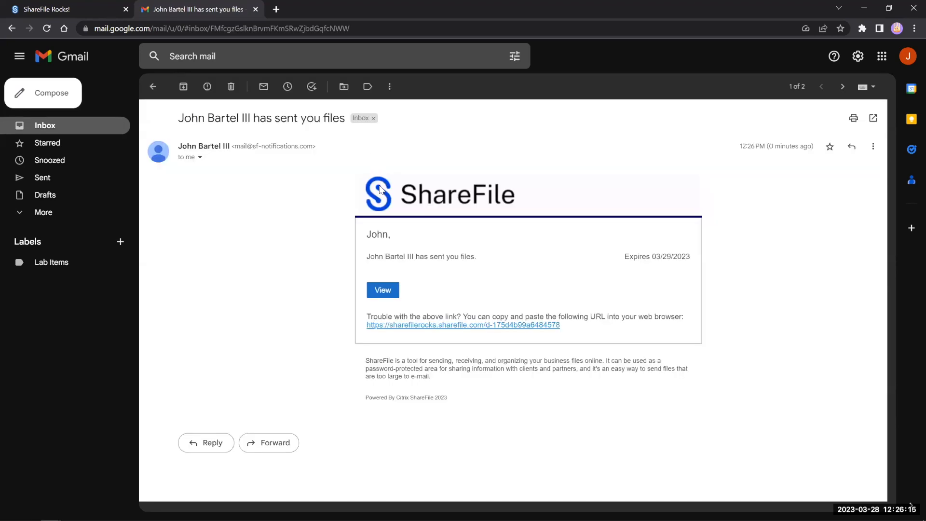
- Open the shared Super-Secret Plans!.docx from the email's View link in a new tab
{"action": "left_click", "coordinate": [382, 292]}
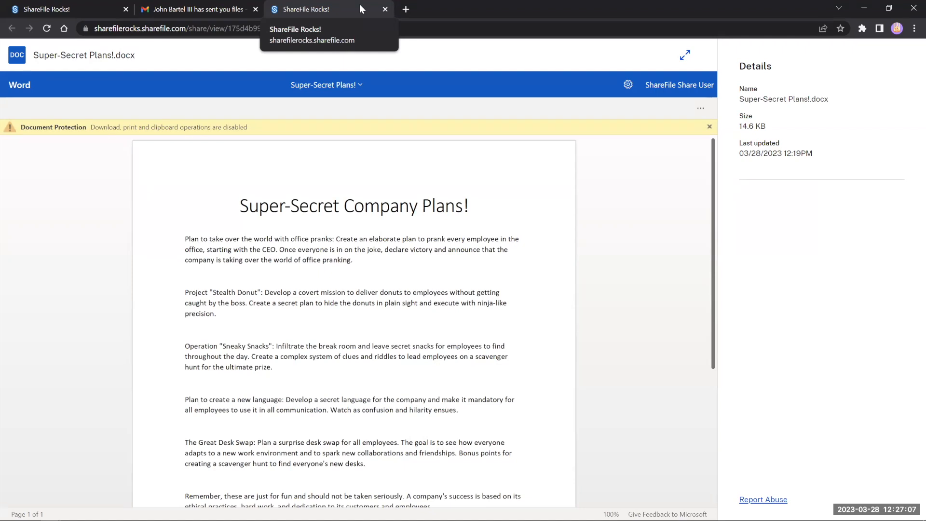
- Return Gmail to the inbox list, then go back to the ShareFile dashboard tab
{"action": "left_click", "coordinate": [199, 7]}
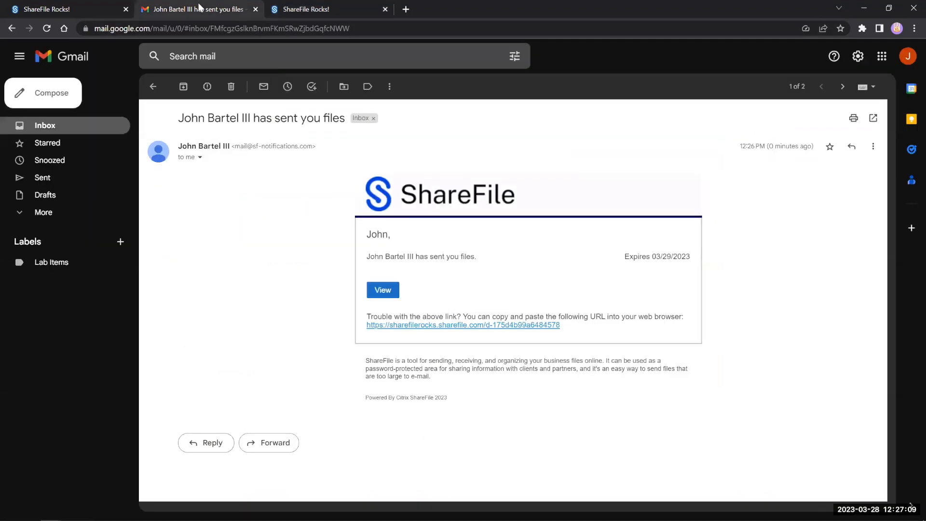
{"action": "left_click", "coordinate": [144, 87]}
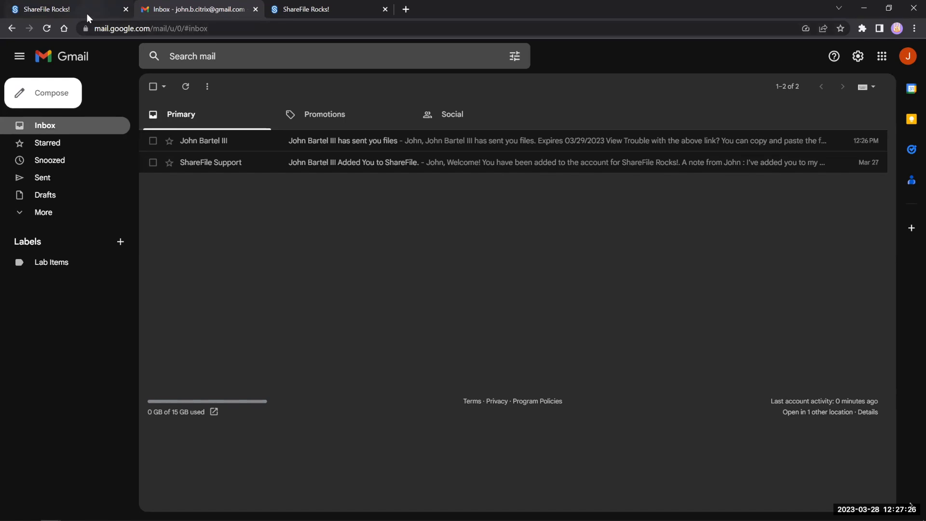
{"action": "left_click", "coordinate": [101, 11]}
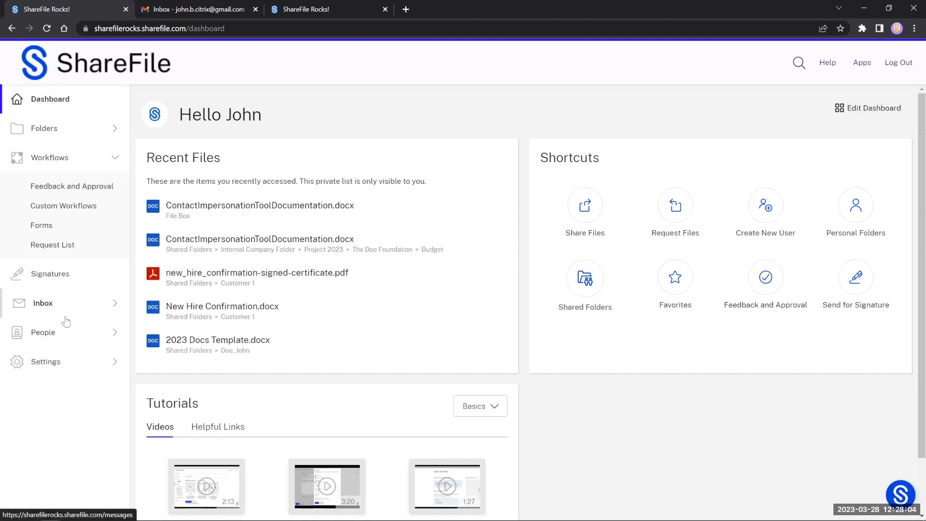
- Expand Inbox in the ShareFile sidebar, open Sent, and view the latest message's details
{"action": "left_click", "coordinate": [53, 309]}
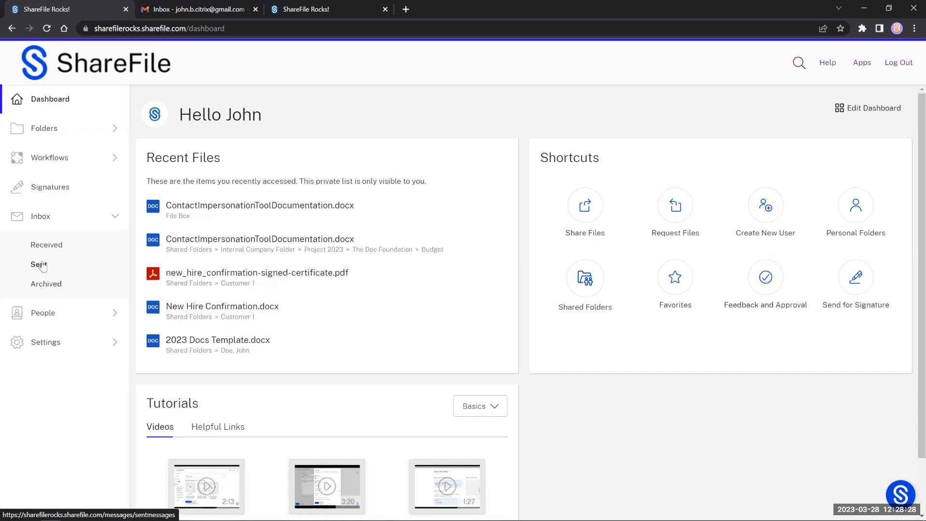
{"action": "left_click", "coordinate": [42, 267]}
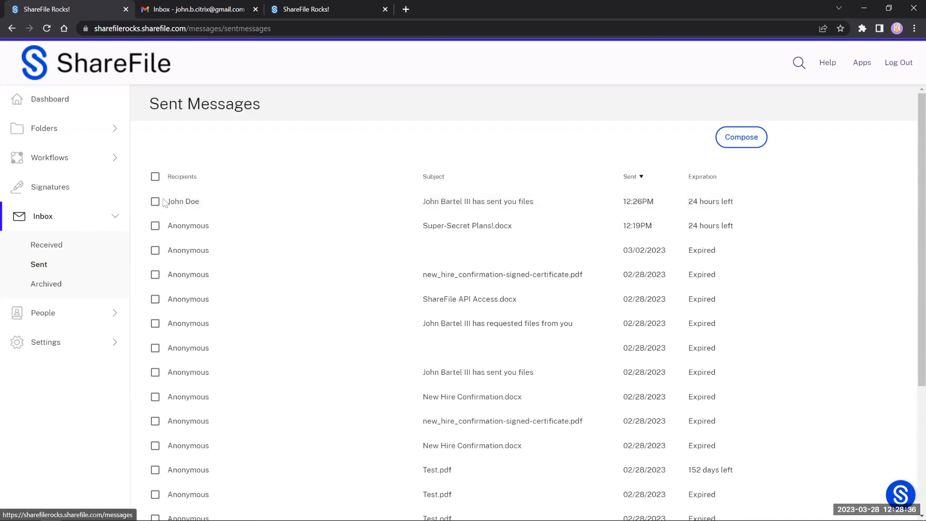
{"action": "left_click", "coordinate": [179, 203]}
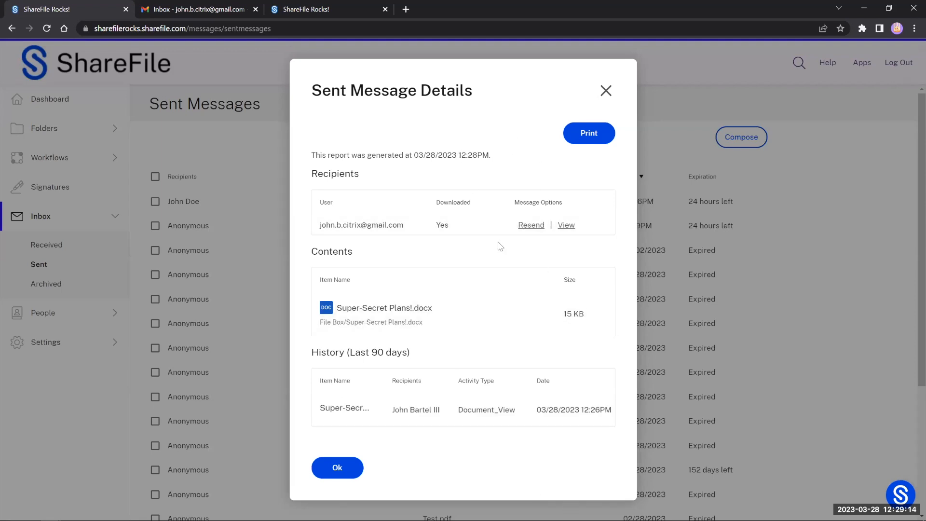
- Close the Sent Message Details and select the latest 12:26PM sent-files message
{"action": "left_click", "coordinate": [605, 90]}
{"action": "left_click", "coordinate": [156, 203]}
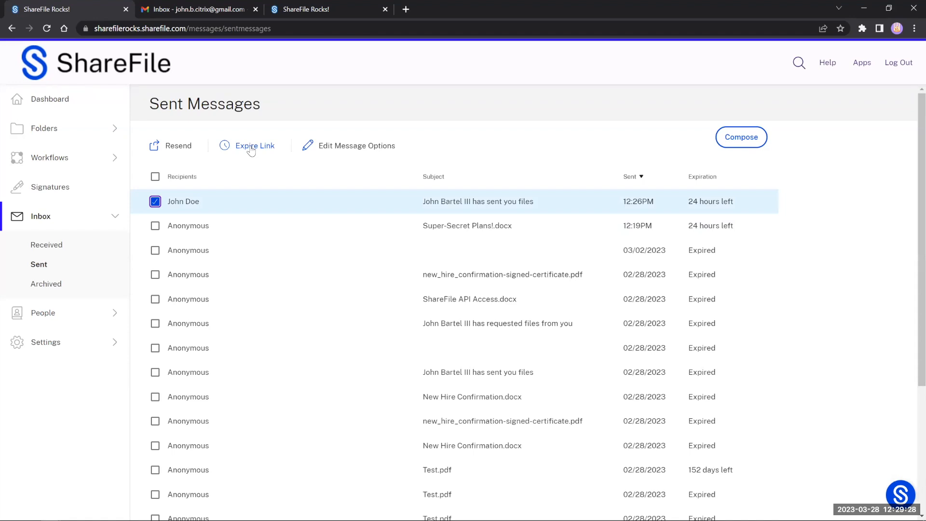
- Expire the 12:26PM message's link, check the remaining expiry times, and open the Received list
{"action": "left_click", "coordinate": [251, 146]}
{"action": "left_click", "coordinate": [340, 324]}
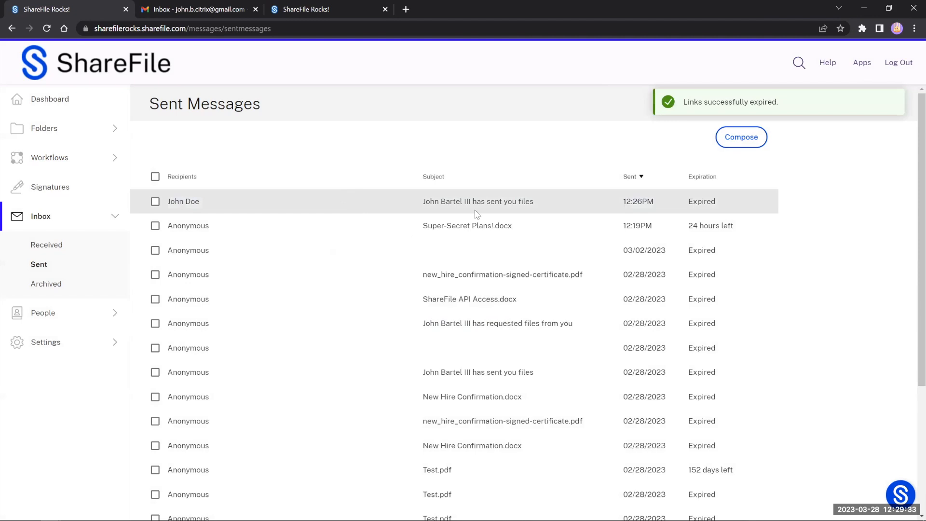
{"action": "left_click", "coordinate": [691, 207]}
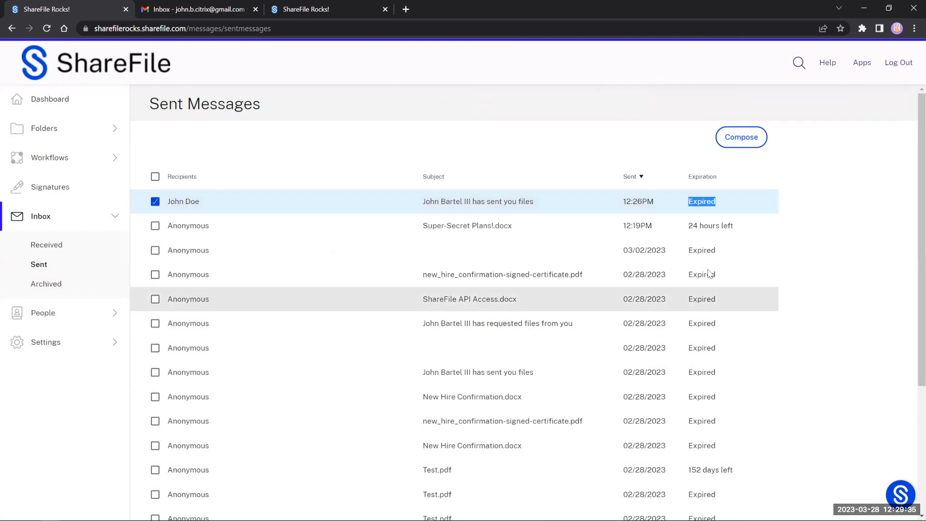
{"action": "left_click", "coordinate": [735, 224]}
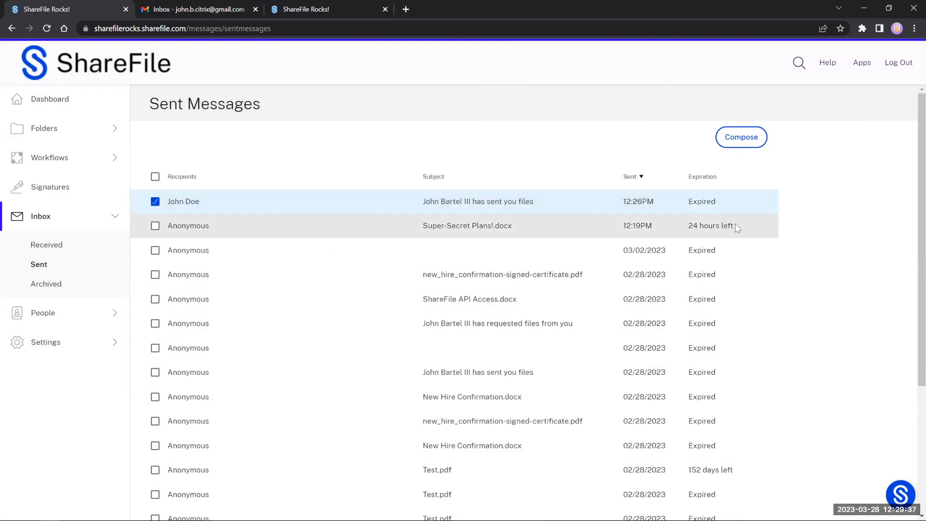
{"action": "left_click_drag", "start_coordinate": [733, 230], "coordinate": [687, 231]}
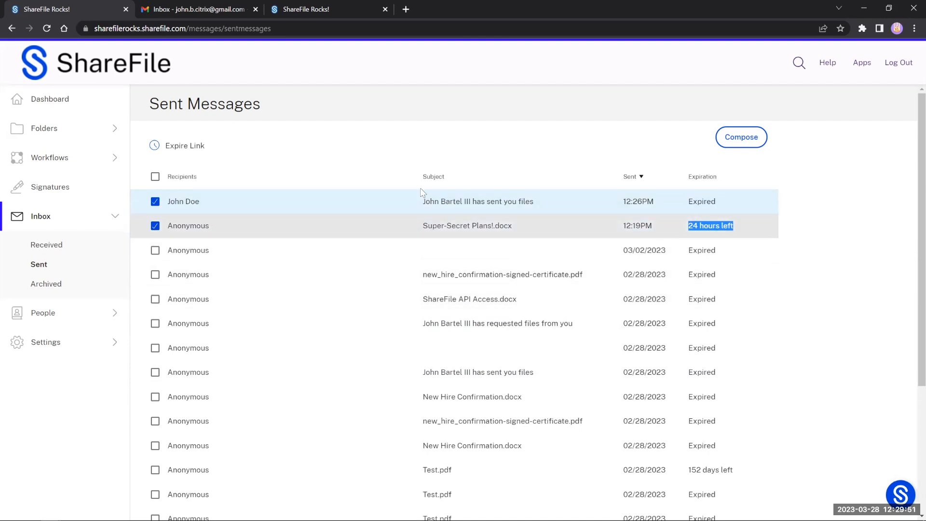
{"action": "left_click", "coordinate": [32, 247]}
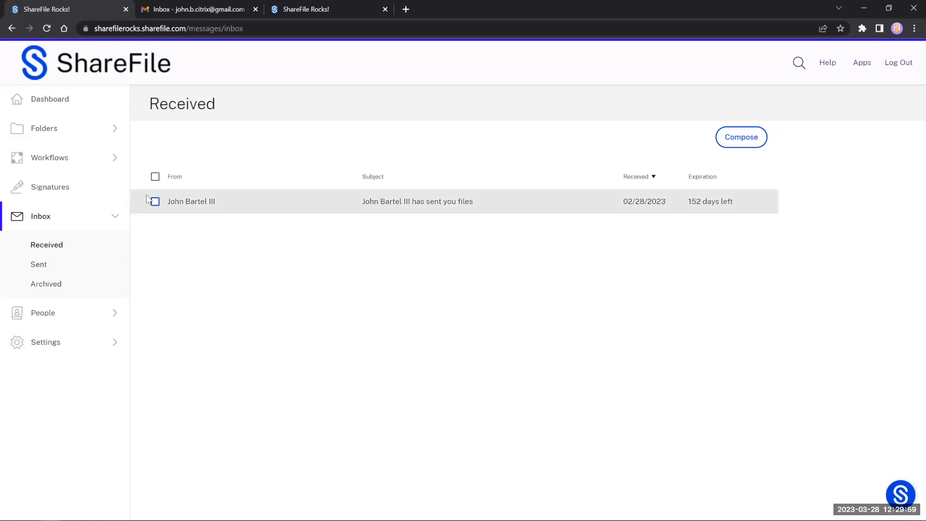
- Review the received files message, select it, and start a new file request to File Box
{"action": "left_click", "coordinate": [188, 202]}
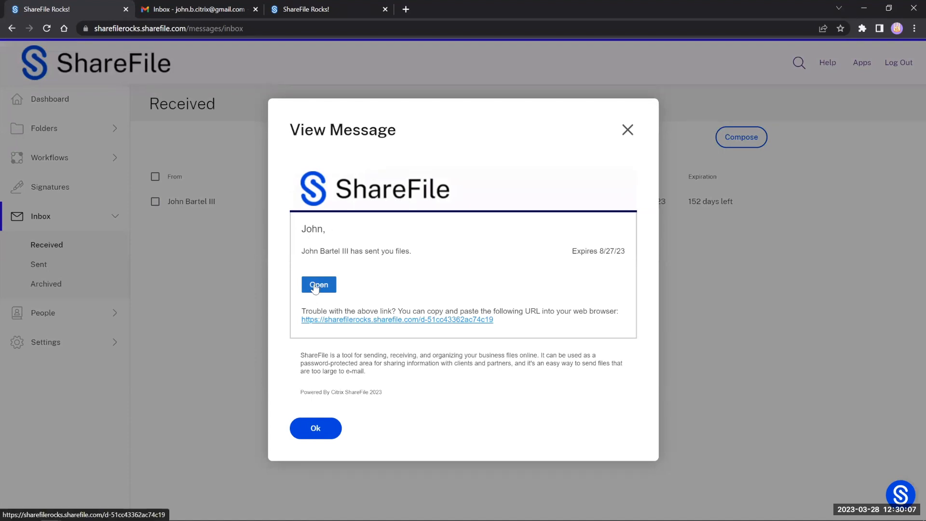
{"action": "left_click", "coordinate": [314, 429]}
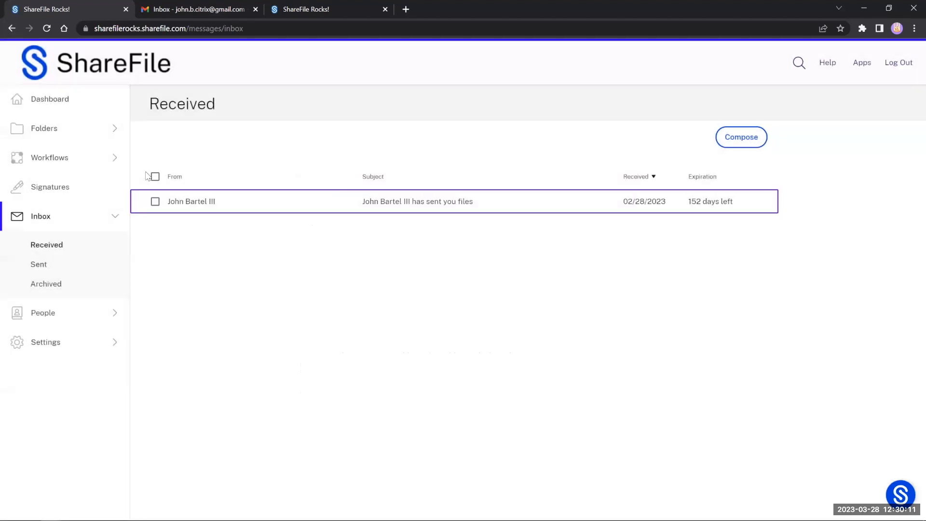
{"action": "left_click", "coordinate": [155, 201]}
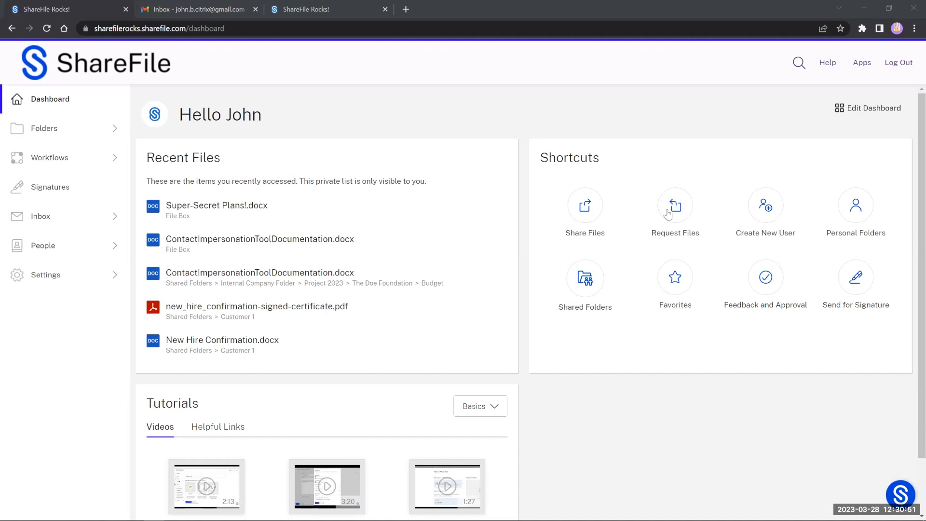
{"action": "left_click", "coordinate": [667, 220]}
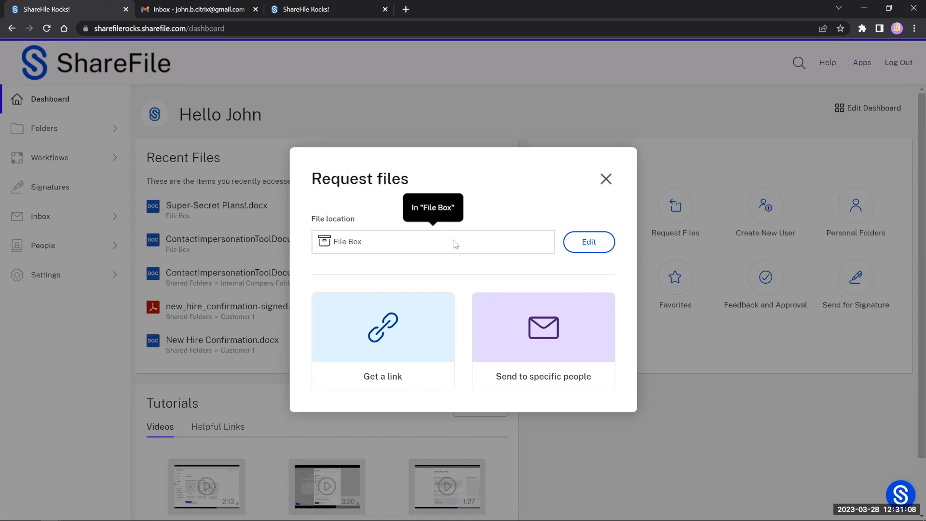
{"action": "left_click", "coordinate": [591, 240]}
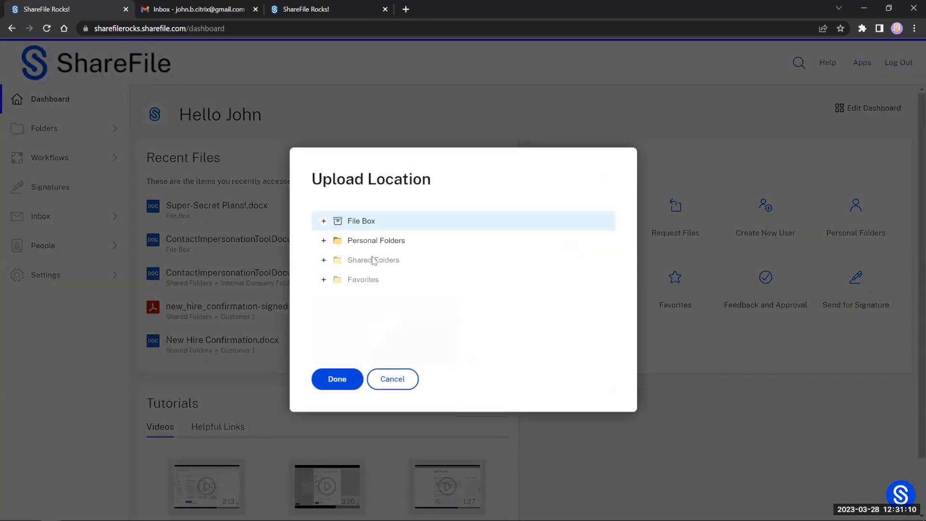
{"action": "left_click", "coordinate": [323, 260]}
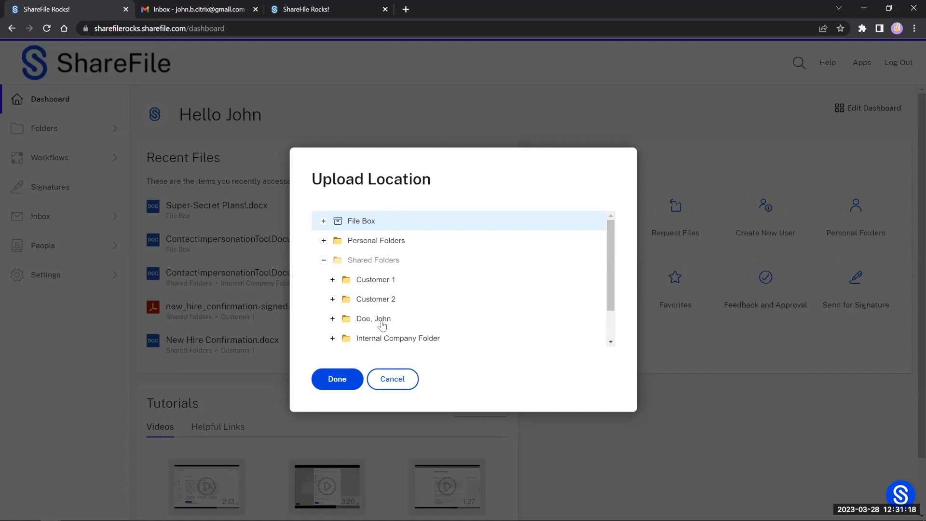
{"action": "left_click", "coordinate": [382, 321]}
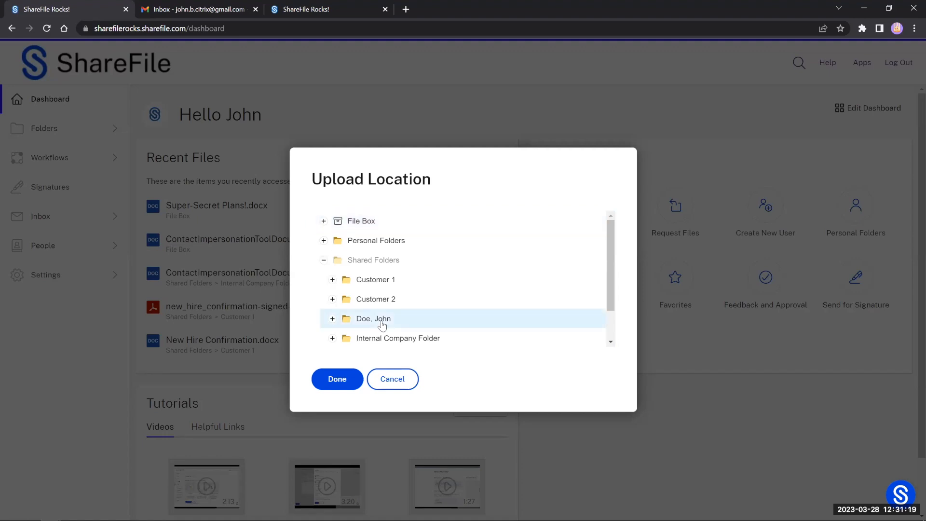
{"action": "left_click", "coordinate": [333, 389]}
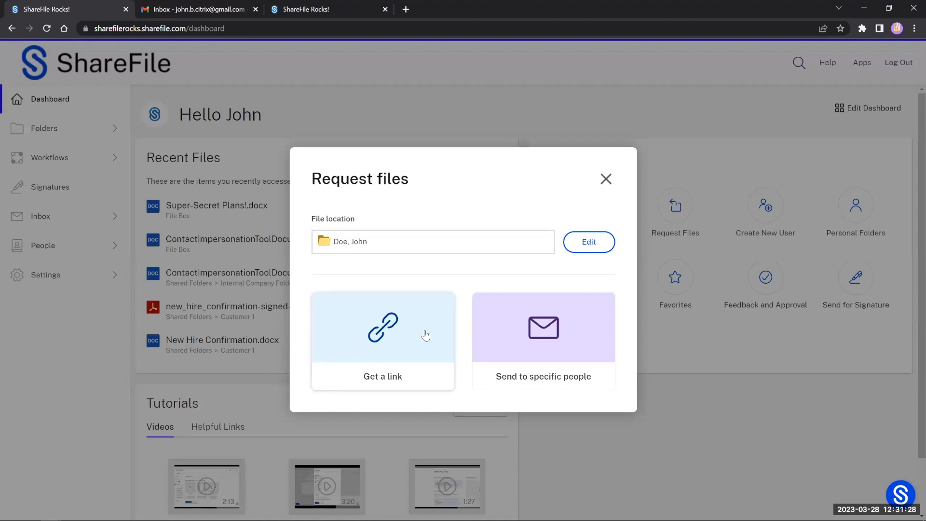
{"action": "left_click", "coordinate": [573, 244]}
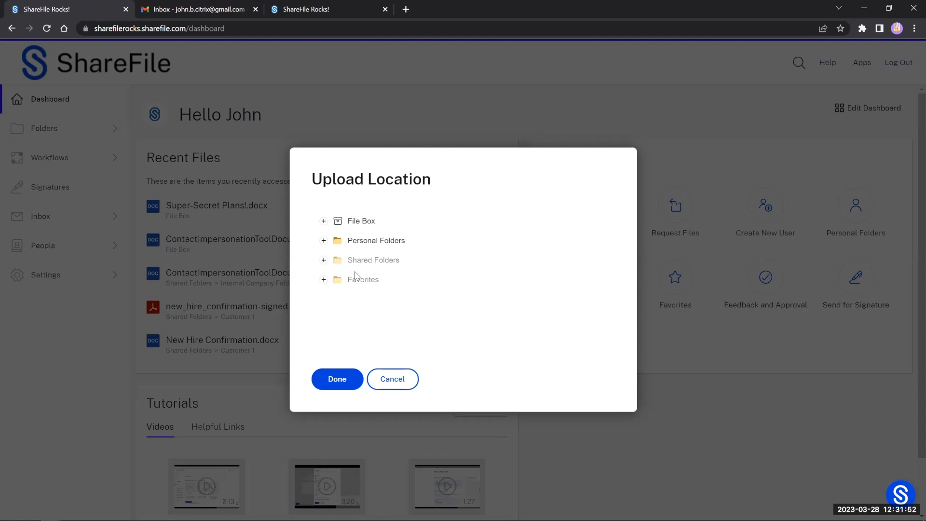
{"action": "left_click", "coordinate": [351, 381]}
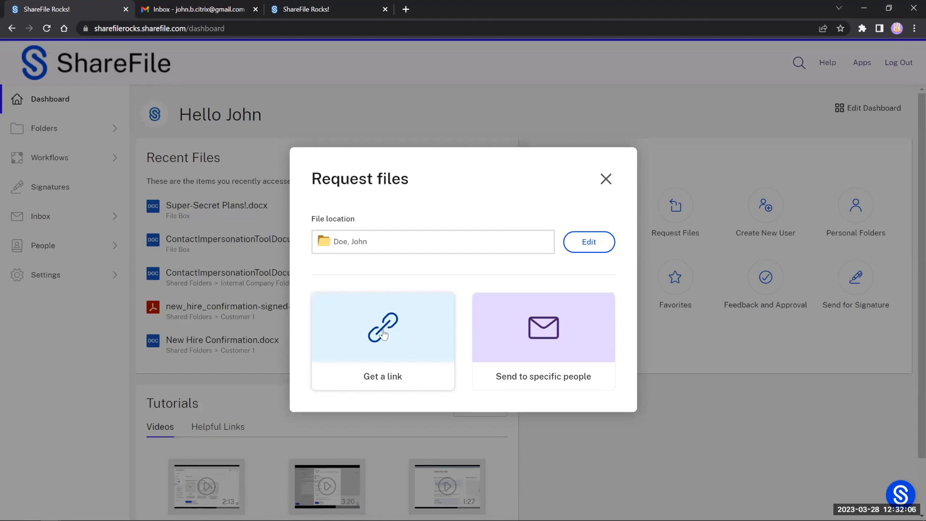
- Generate a file-request link, keeping anonymous access and a one-day expiry unchanged
{"action": "left_click", "coordinate": [416, 335]}
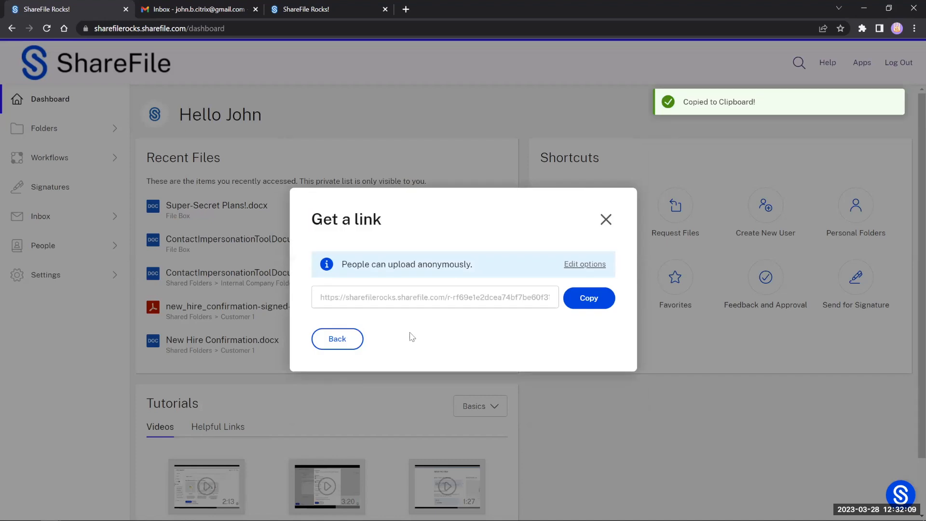
{"action": "left_click", "coordinate": [568, 264]}
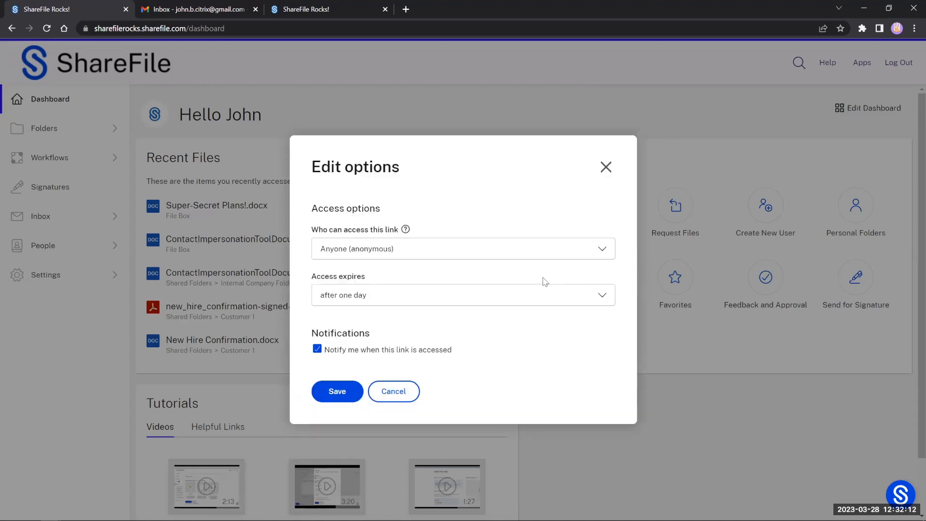
{"action": "left_click", "coordinate": [479, 259]}
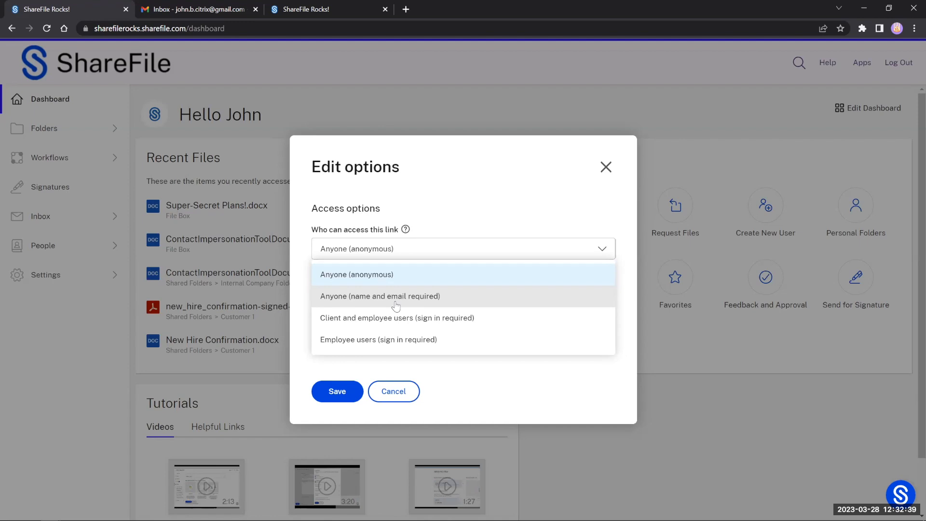
{"action": "left_click", "coordinate": [498, 383]}
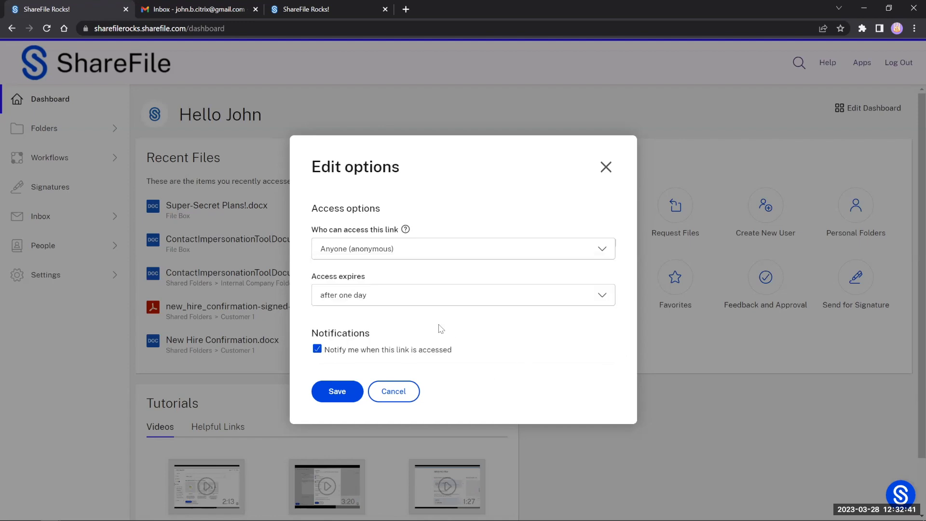
{"action": "left_click", "coordinate": [425, 296]}
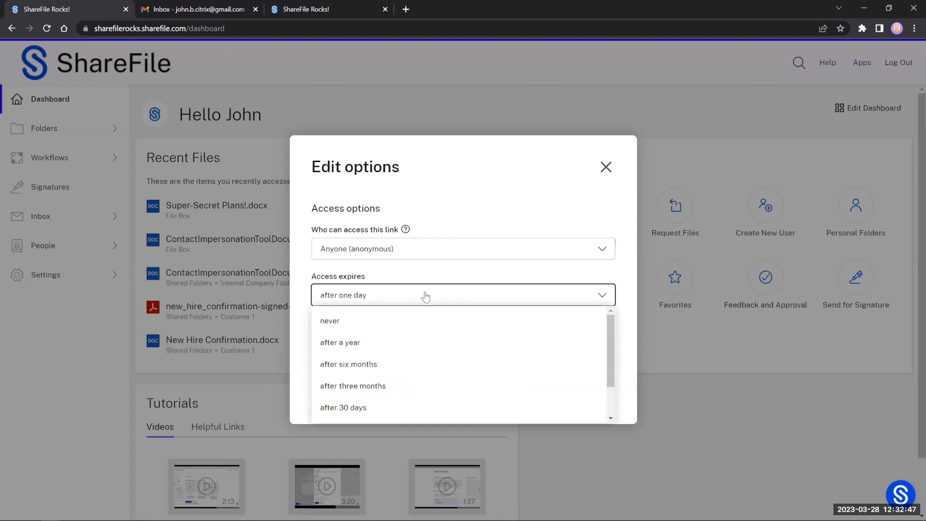
{"action": "left_click", "coordinate": [427, 281]}
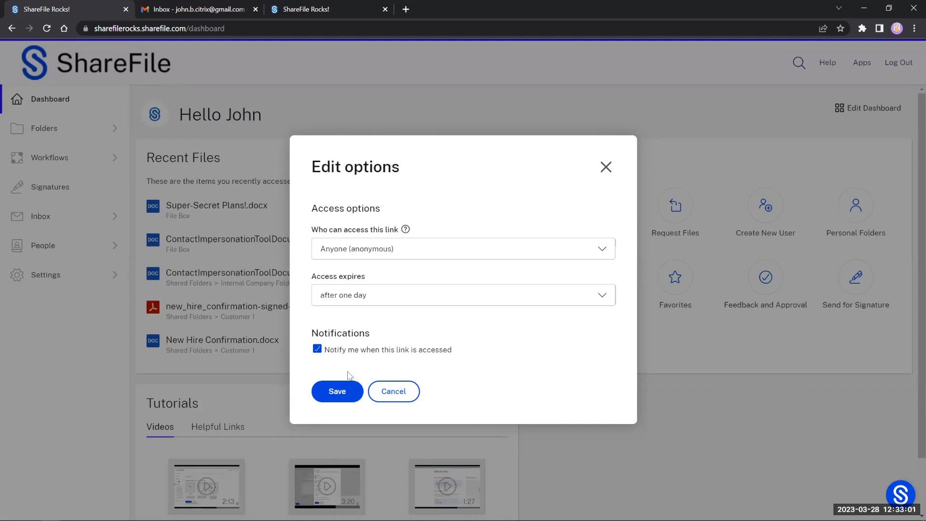
{"action": "left_click", "coordinate": [394, 391]}
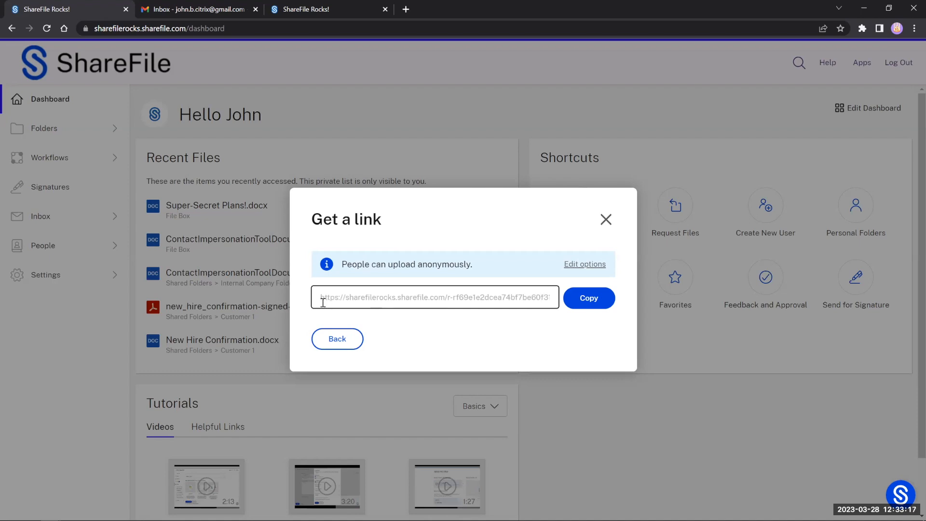
- Select the full upload link URL and copy it to the clipboard
{"action": "left_click_drag", "start_coordinate": [321, 302], "coordinate": [414, 299]}
{"action": "left_click_drag", "start_coordinate": [528, 320], "coordinate": [555, 318]}
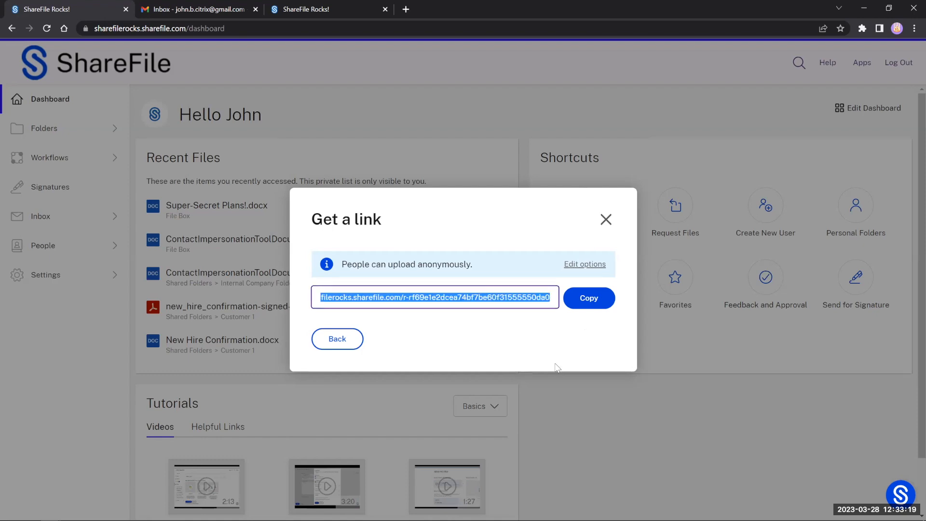
{"action": "left_click", "coordinate": [589, 299]}
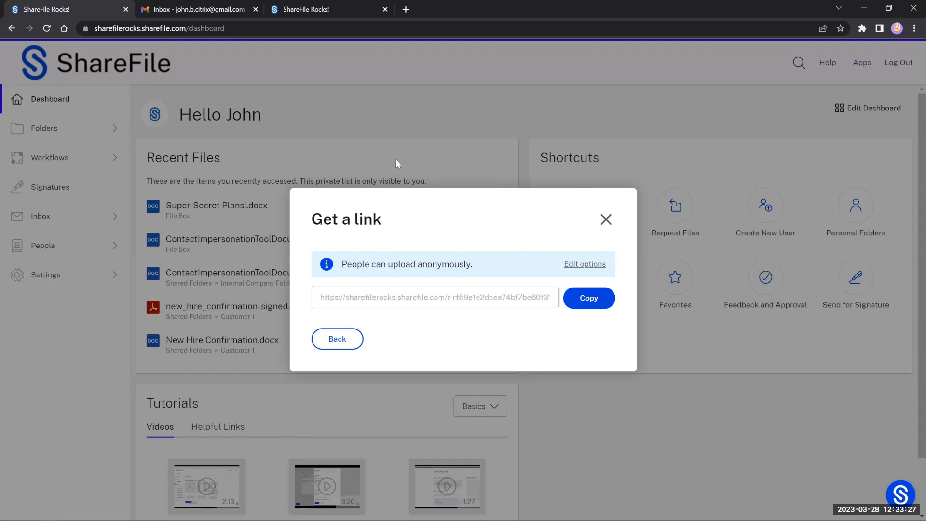
- Paste the upload link into a new tab and load the ShareFile Rocks! file request page
{"action": "left_click", "coordinate": [407, 9]}
{"action": "key", "text": "ctrl+v"}
{"action": "key", "text": "Return"}
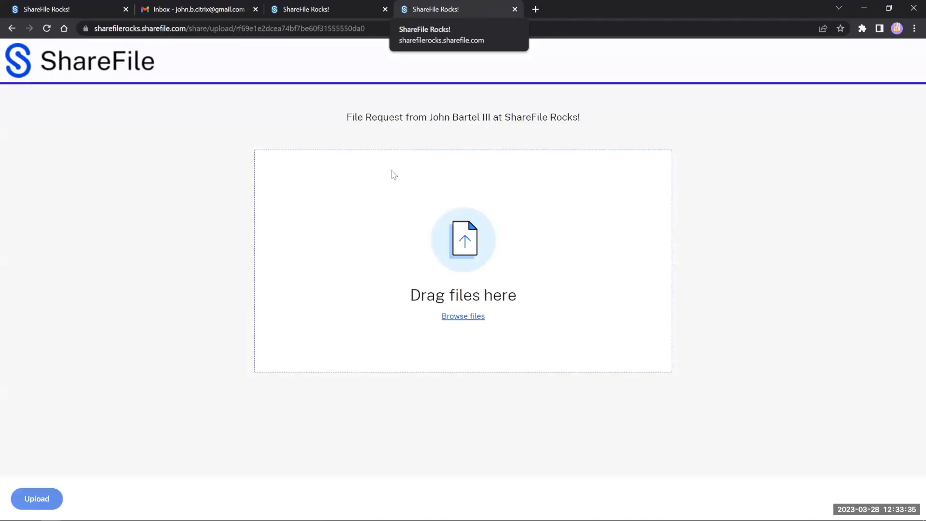
{"action": "left_click_drag", "start_coordinate": [352, 117], "coordinate": [526, 118]}
{"action": "left_click", "coordinate": [577, 138]}
{"action": "left_click_drag", "start_coordinate": [585, 120], "coordinate": [505, 120]}
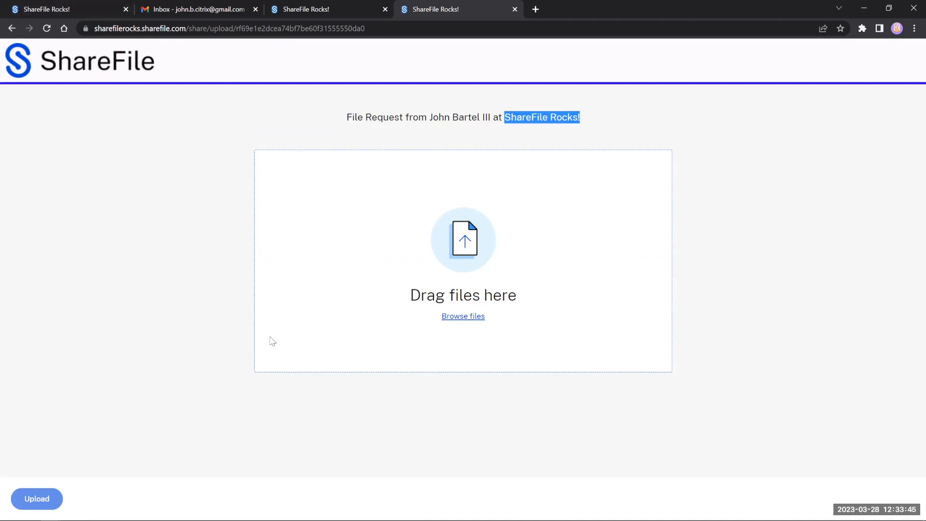
- Add Super-Secret Plans!.docx from Downloads to the upload list and send it
{"action": "left_click", "coordinate": [469, 319]}
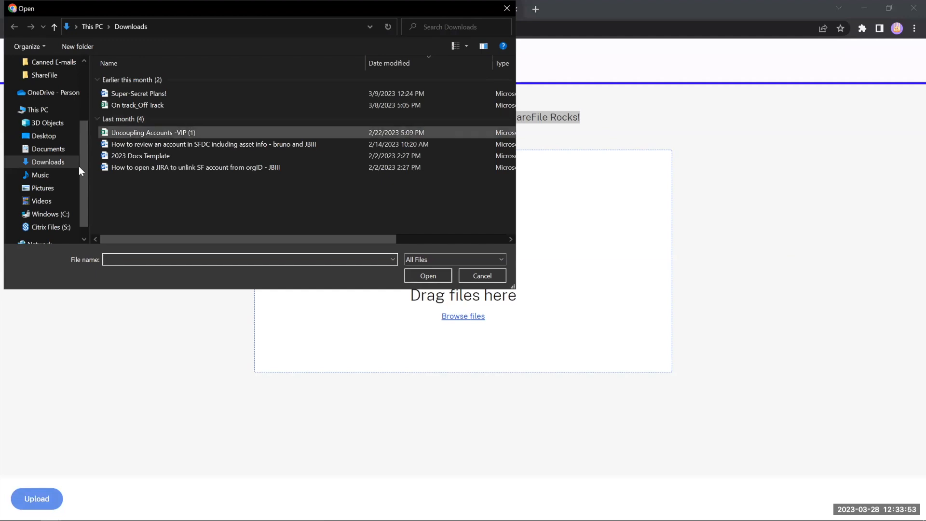
{"action": "left_click", "coordinate": [49, 150]}
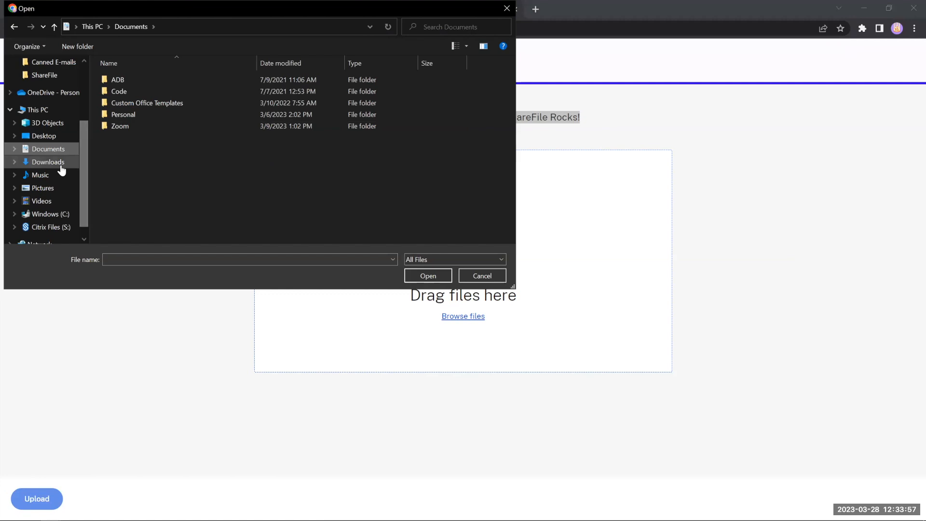
{"action": "left_click", "coordinate": [65, 164]}
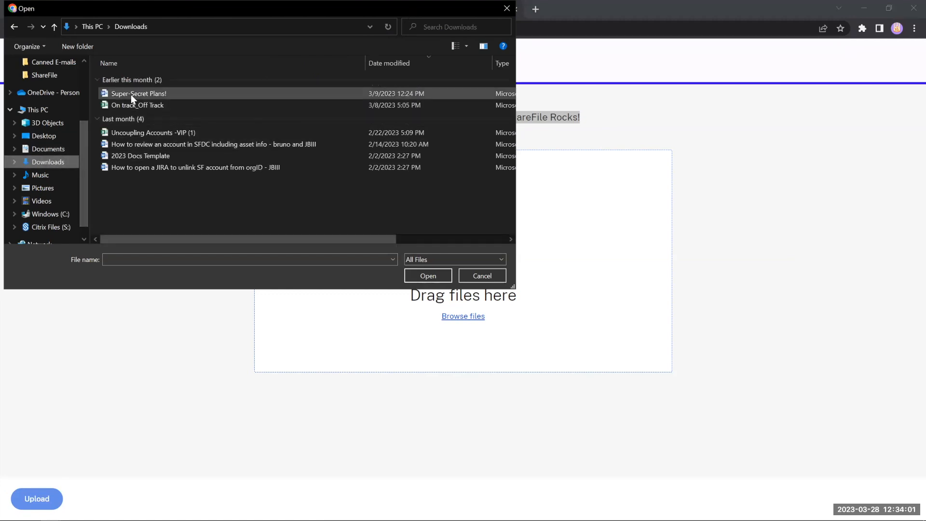
{"action": "double_click", "coordinate": [131, 94]}
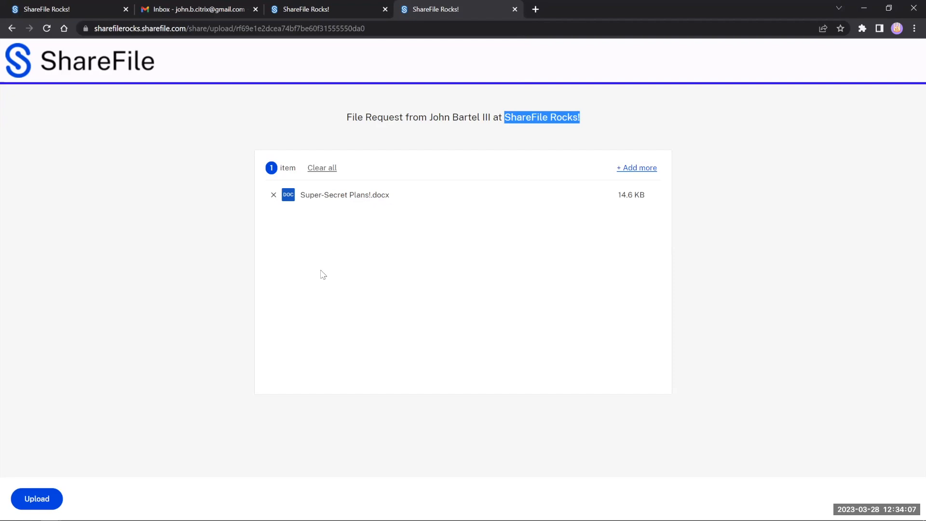
{"action": "left_click", "coordinate": [36, 499]}
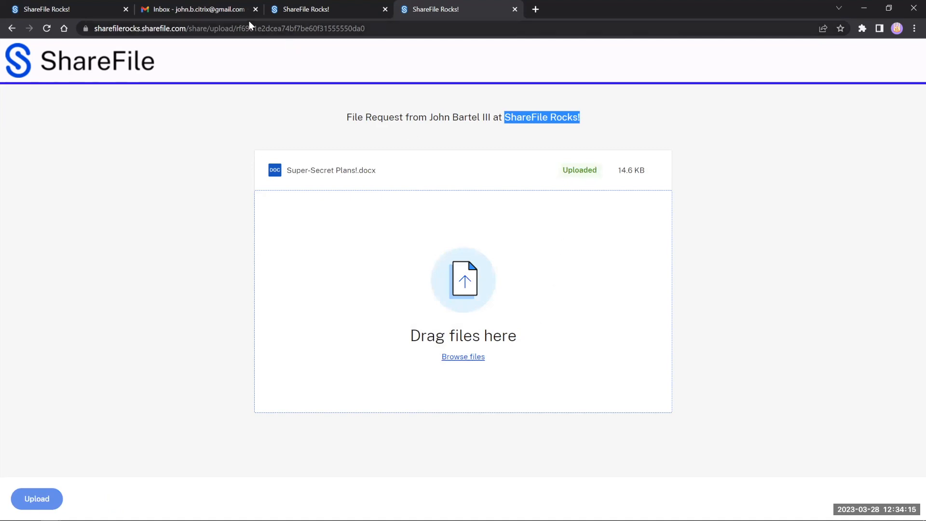
- Drag Agreement Accelerated Onboarding.docx from the desktop into the upload area to queue it
{"action": "mouse_move", "coordinate": [77, 10]}
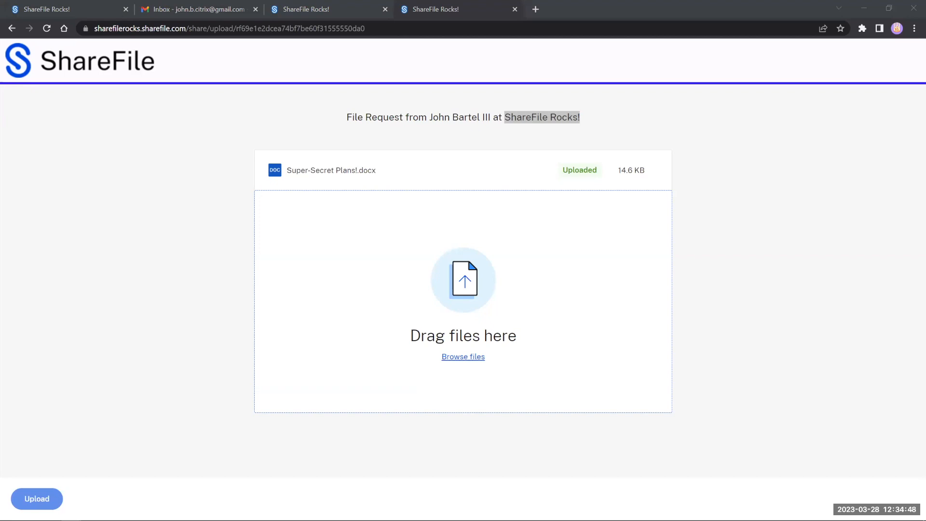
{"action": "left_click_drag", "start_coordinate": [181, 282], "coordinate": [346, 304]}
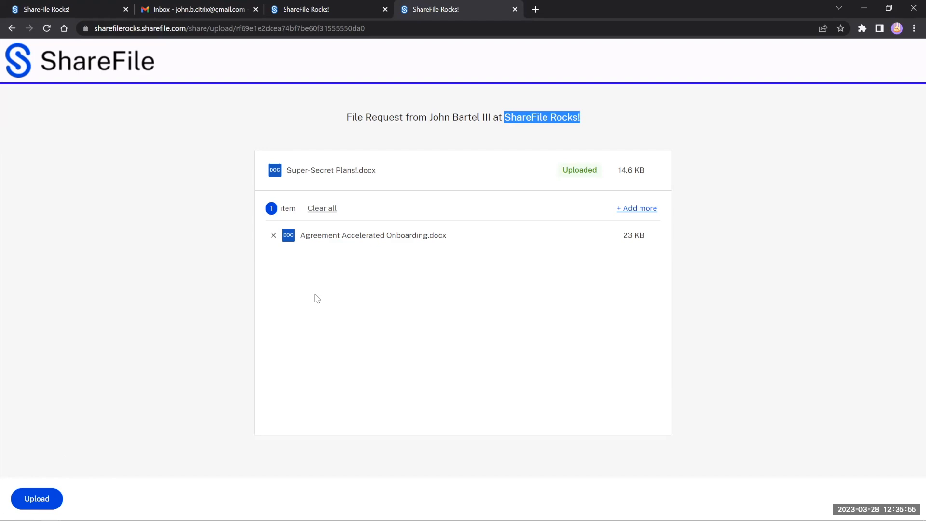
- Upload Agreement Accelerated Onboarding.docx through the request page, then return to the Get a link dialog tab
{"action": "left_click", "coordinate": [59, 505]}
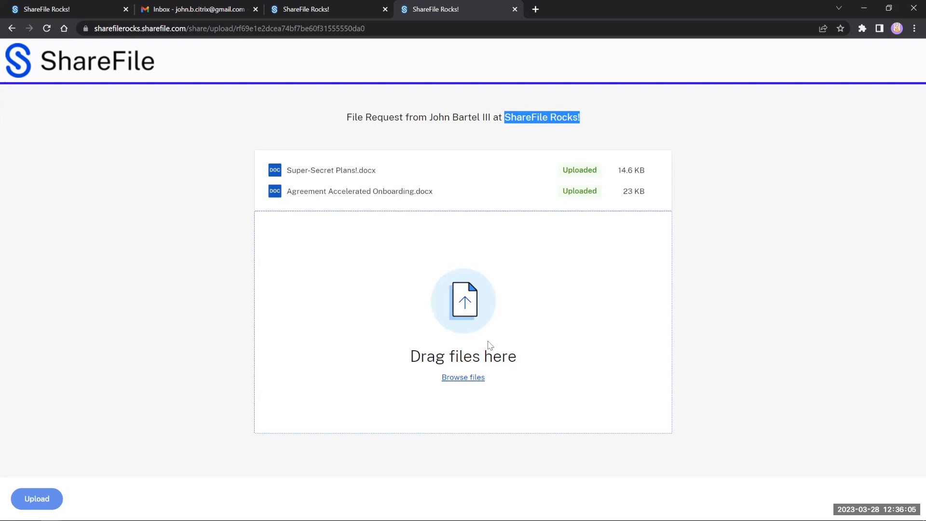
{"action": "left_click", "coordinate": [313, 11]}
{"action": "left_click", "coordinate": [79, 8]}
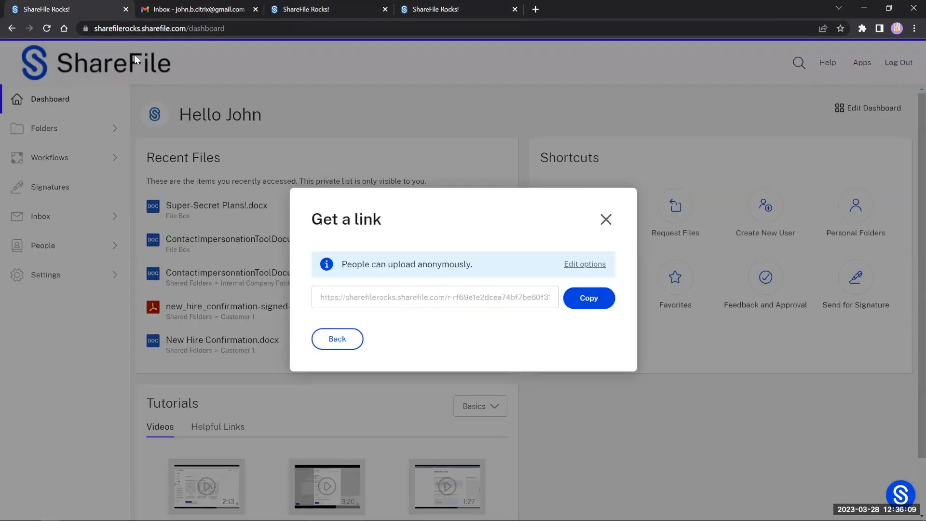
- Switch to requesting files from specific people and add the matching client as recipient
{"action": "left_click", "coordinate": [334, 342]}
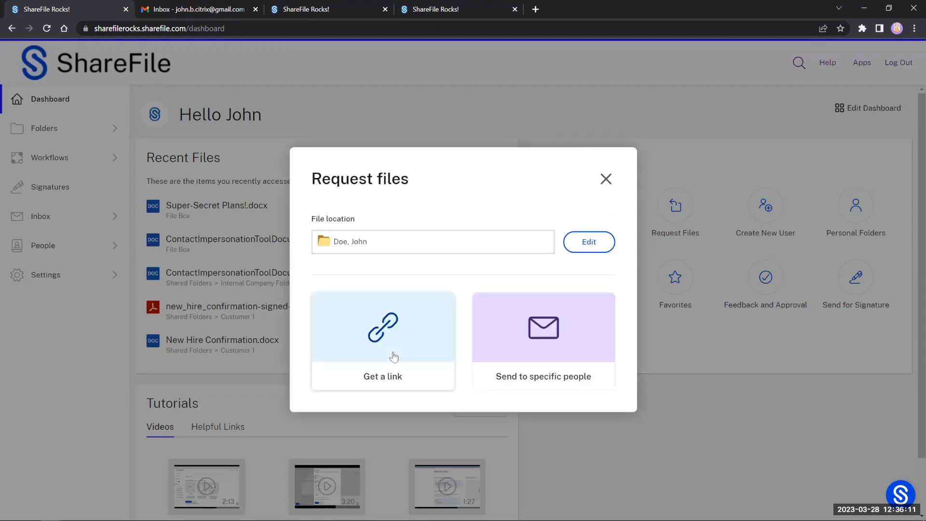
{"action": "left_click", "coordinate": [547, 343]}
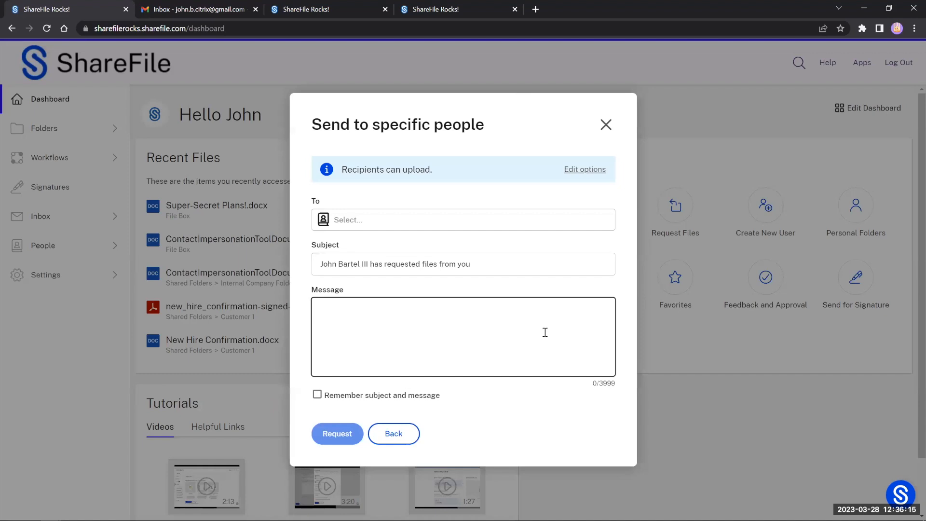
{"action": "left_click", "coordinate": [444, 221]}
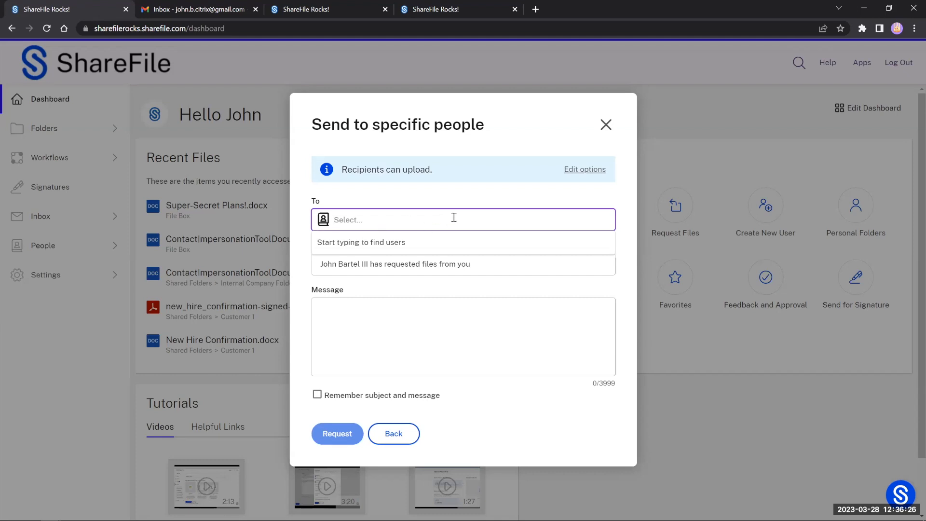
{"action": "type", "text": "john"}
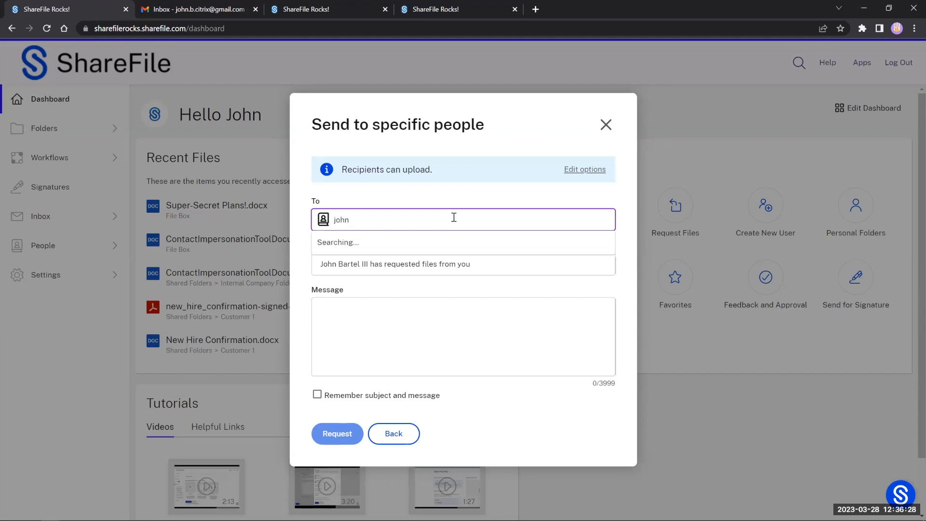
{"action": "left_click", "coordinate": [410, 296]}
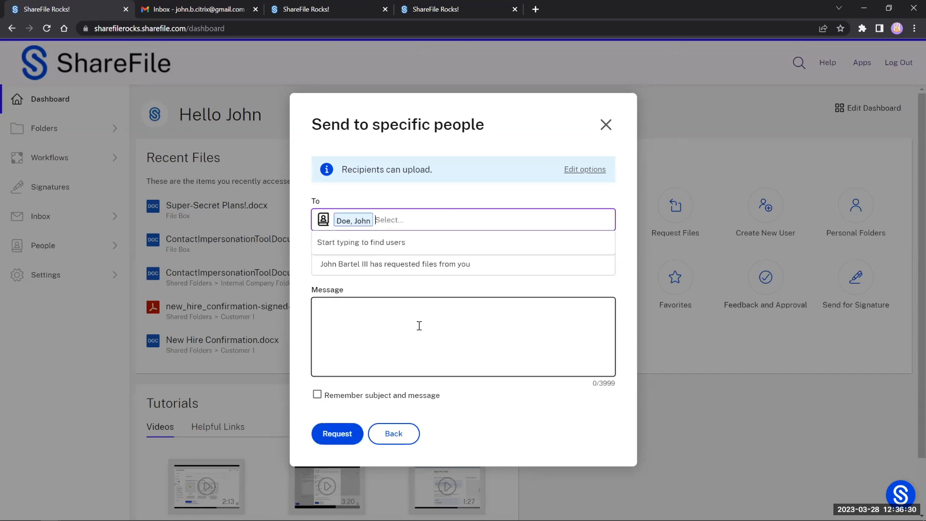
{"action": "left_click", "coordinate": [411, 267]}
{"action": "left_click", "coordinate": [415, 339]}
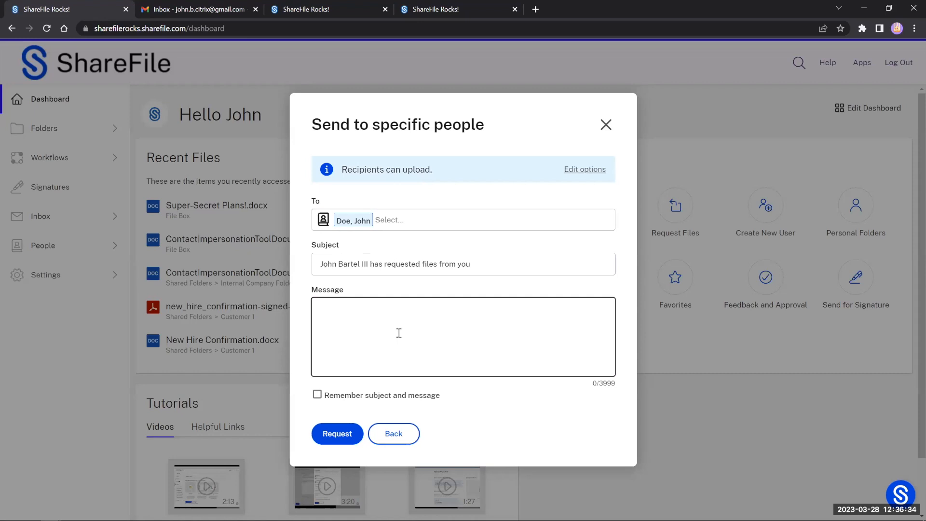
- Leave the request options unchanged, discard the unsent request, close Request files, and expand Folders
{"action": "left_click", "coordinate": [571, 171]}
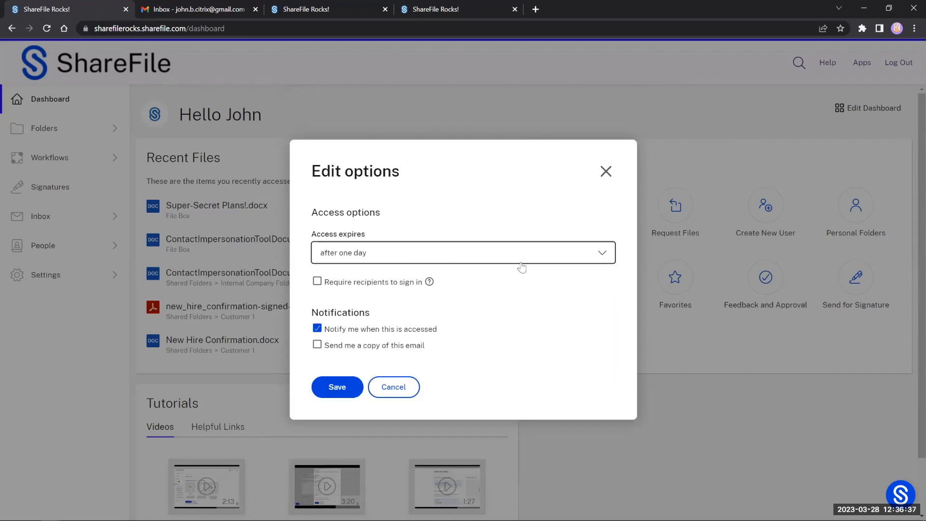
{"action": "left_click", "coordinate": [396, 392]}
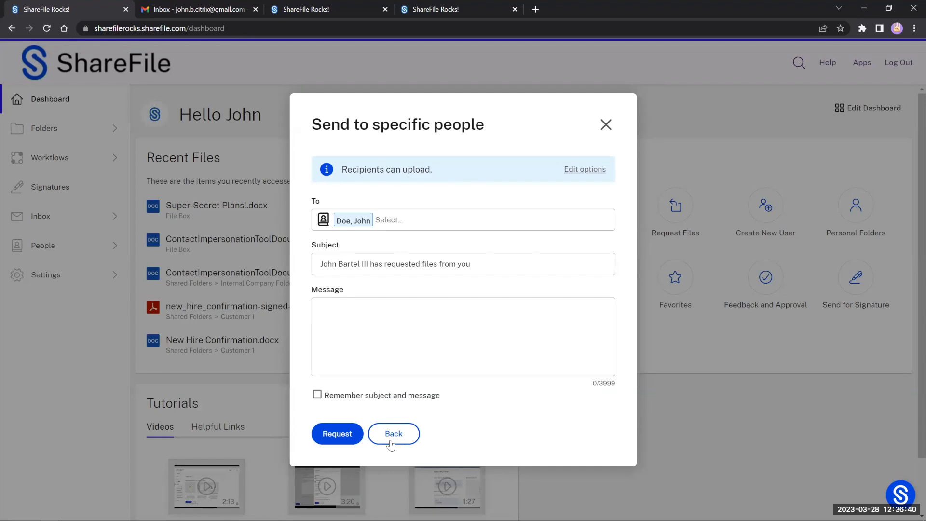
{"action": "left_click", "coordinate": [606, 125]}
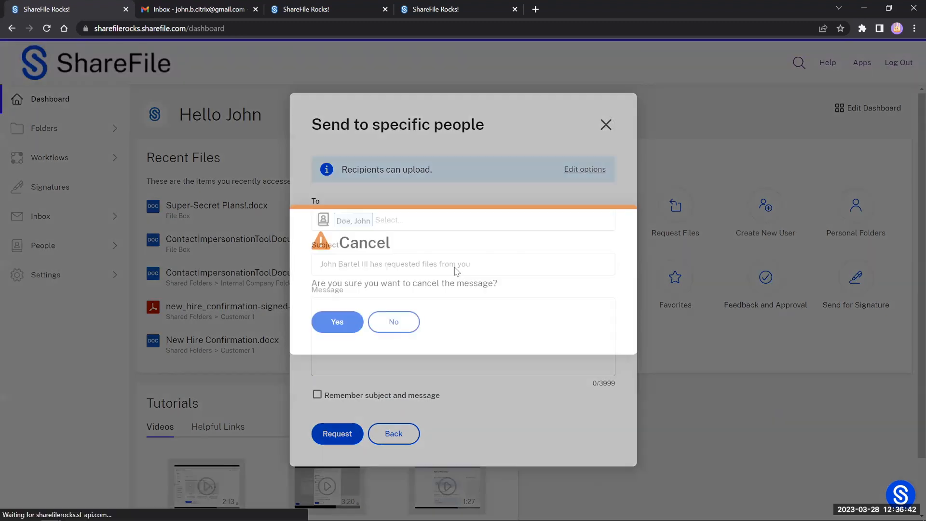
{"action": "left_click", "coordinate": [337, 321]}
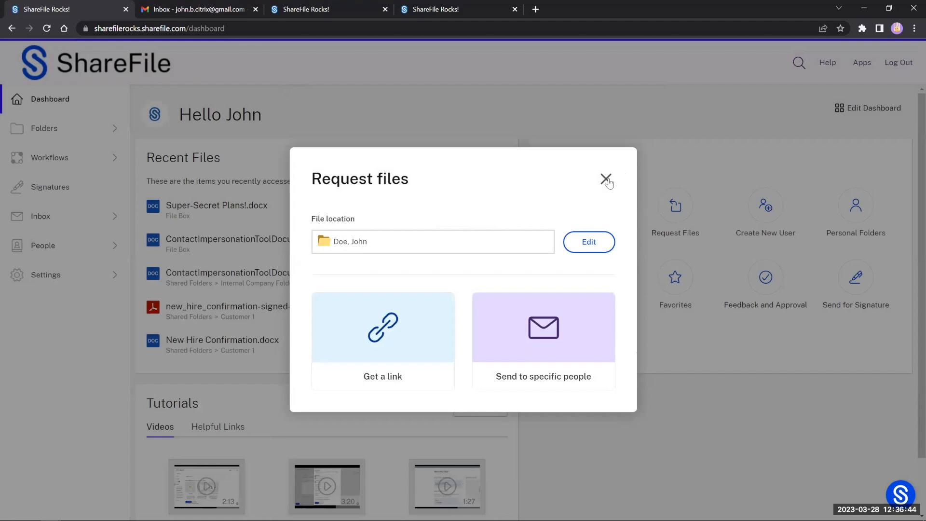
{"action": "left_click", "coordinate": [606, 180]}
{"action": "left_click", "coordinate": [91, 129]}
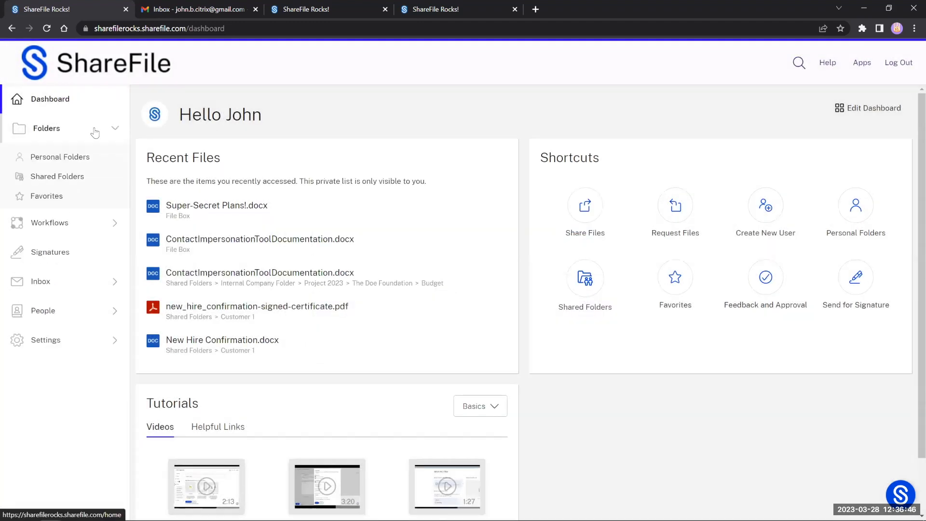
- Open the client's folder under Shared Folders, with its four files, and its More Options menu
{"action": "left_click", "coordinate": [76, 180]}
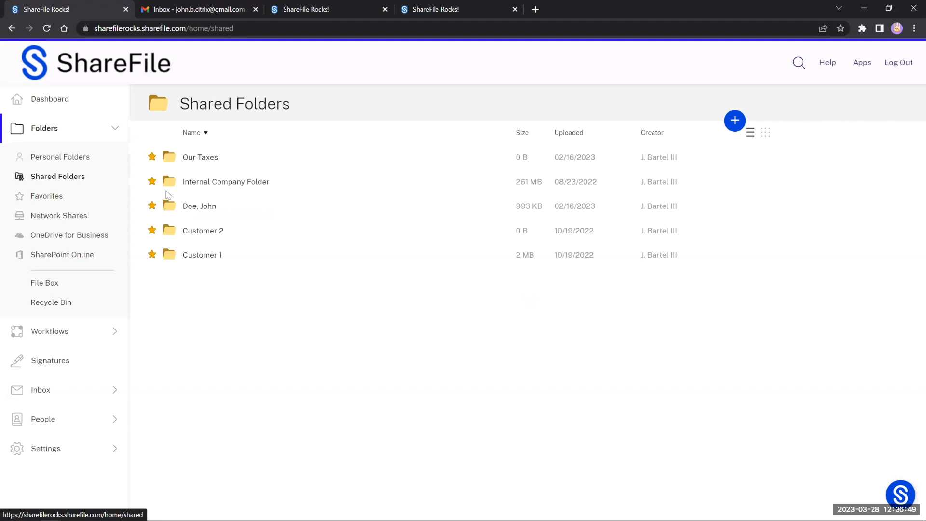
{"action": "left_click", "coordinate": [197, 207]}
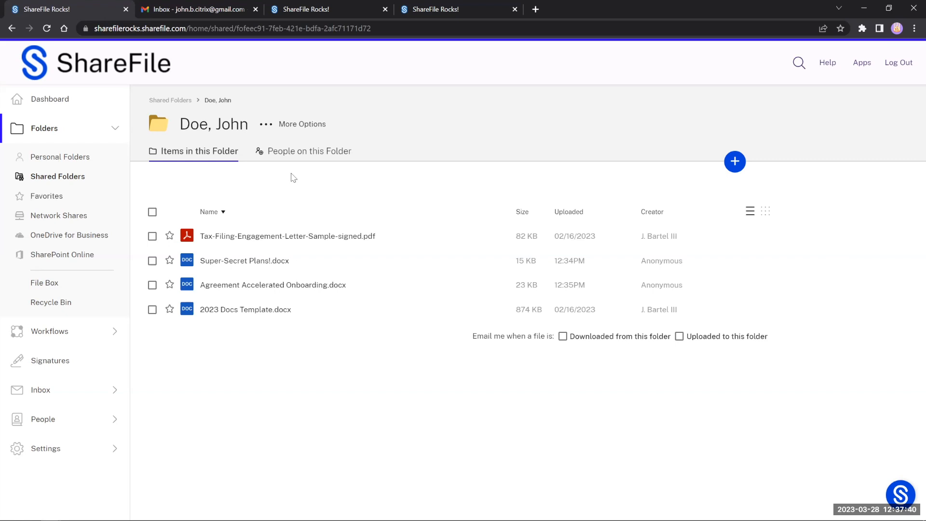
{"action": "left_click", "coordinate": [267, 126]}
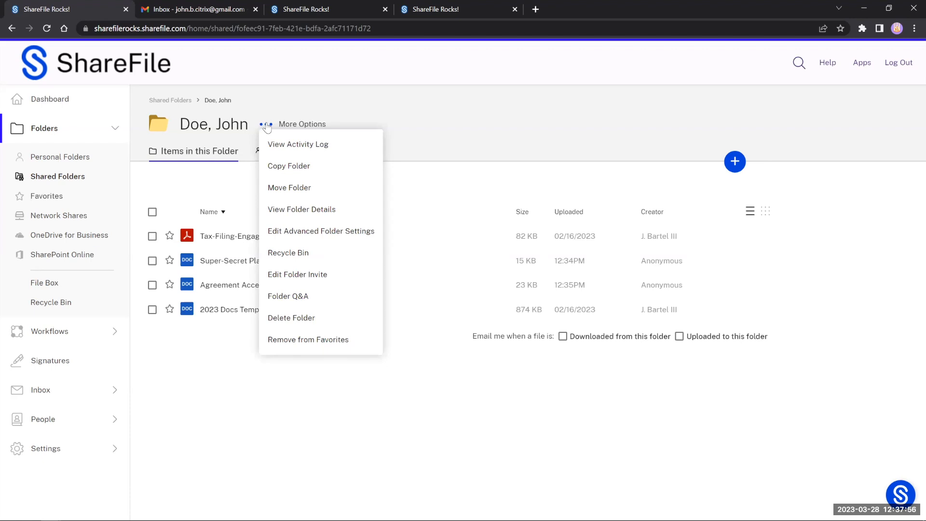
- View the folder's activity log showing only uploads from the last week, then go back to Shared Folders
{"action": "left_click", "coordinate": [287, 149]}
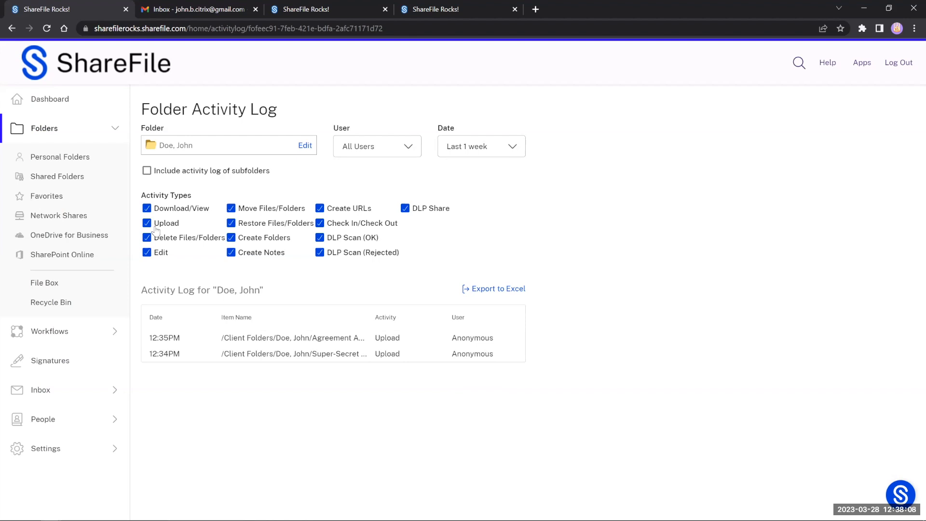
{"action": "left_click", "coordinate": [146, 208]}
{"action": "left_click", "coordinate": [146, 252]}
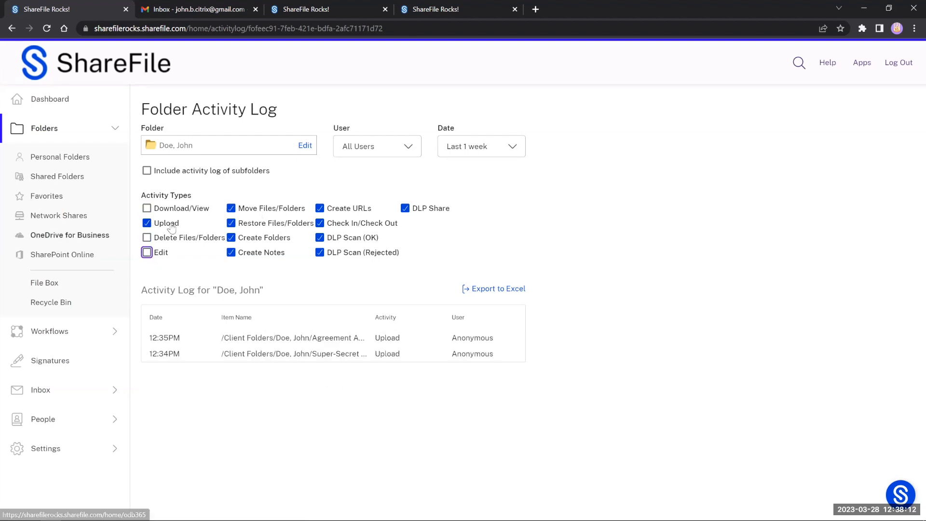
{"action": "left_click", "coordinate": [488, 152]}
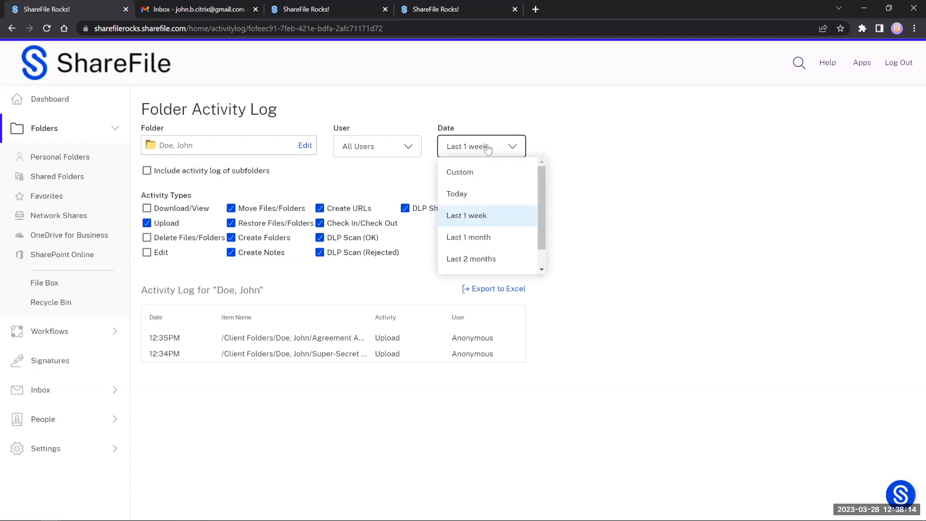
{"action": "left_click", "coordinate": [509, 220]}
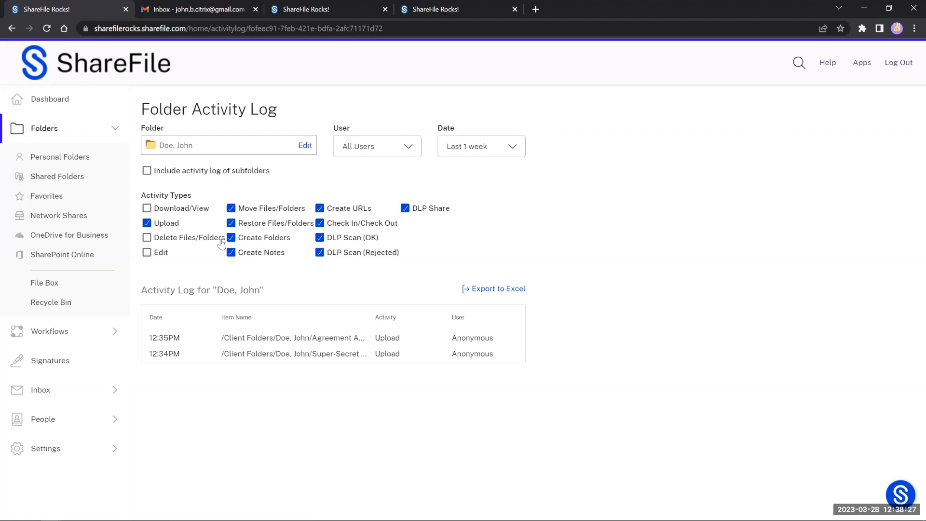
{"action": "left_click", "coordinate": [71, 177]}
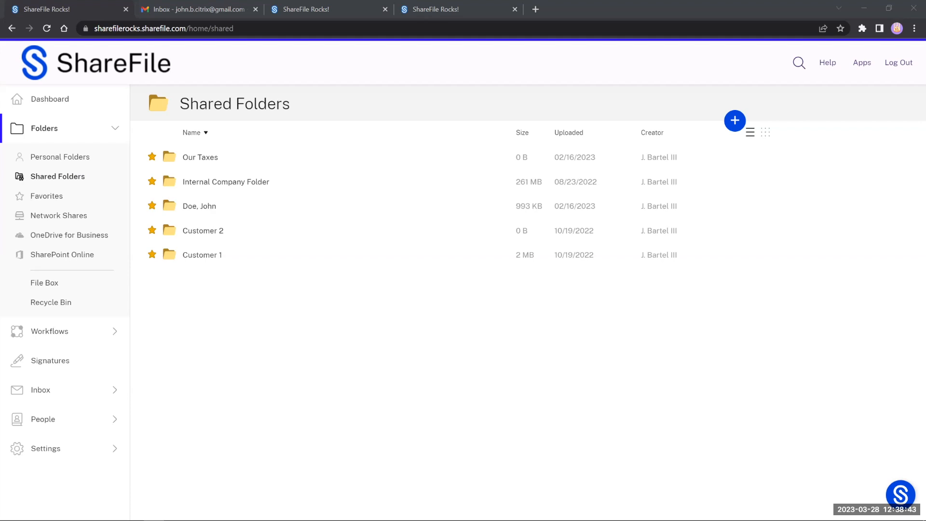
- Create a new shared folder named Testing from the Shared Folders + menu
{"action": "left_click", "coordinate": [75, 158]}
{"action": "left_click", "coordinate": [72, 183]}
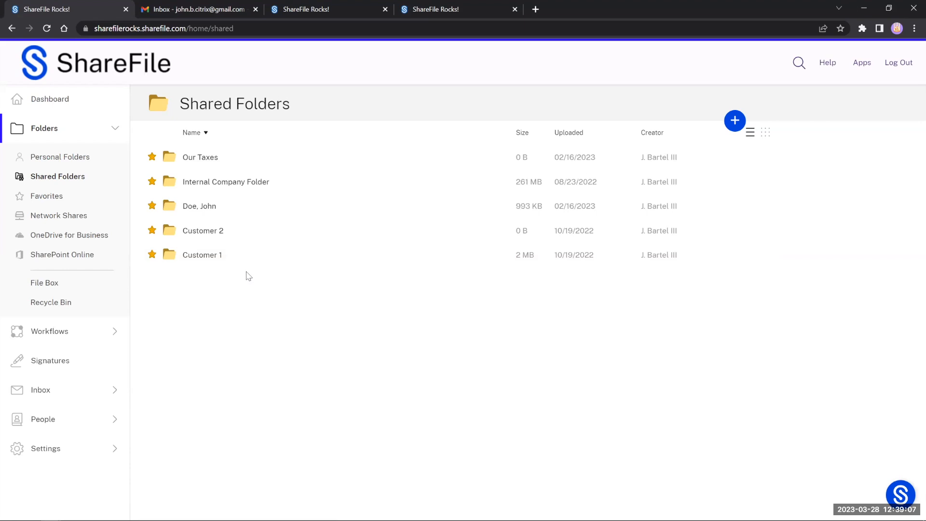
{"action": "left_click", "coordinate": [736, 121]}
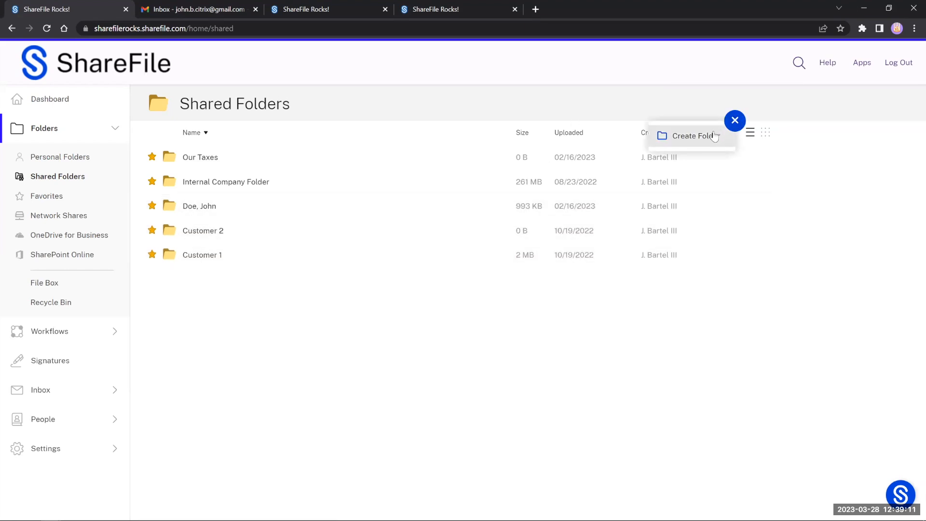
{"action": "left_click", "coordinate": [695, 136]}
{"action": "left_click", "coordinate": [446, 158]}
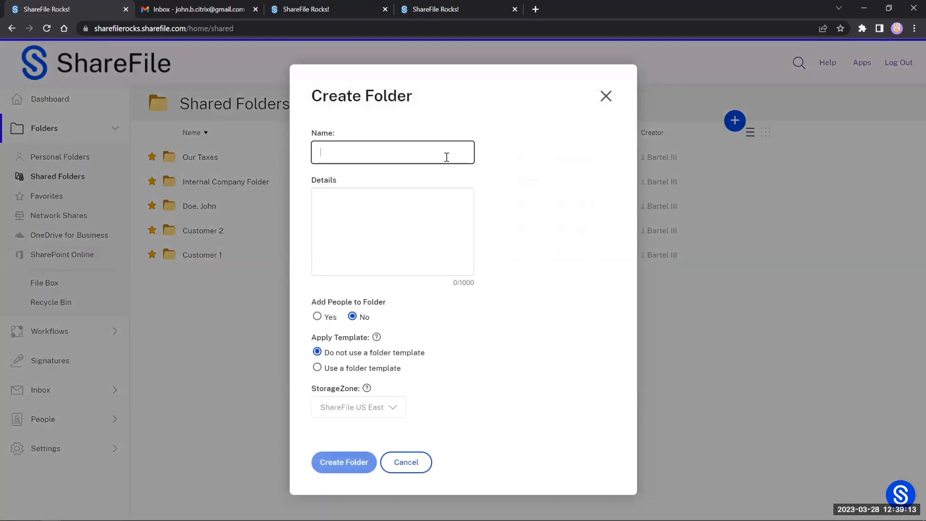
{"action": "type", "text": "Testing"}
{"action": "left_click", "coordinate": [440, 212]}
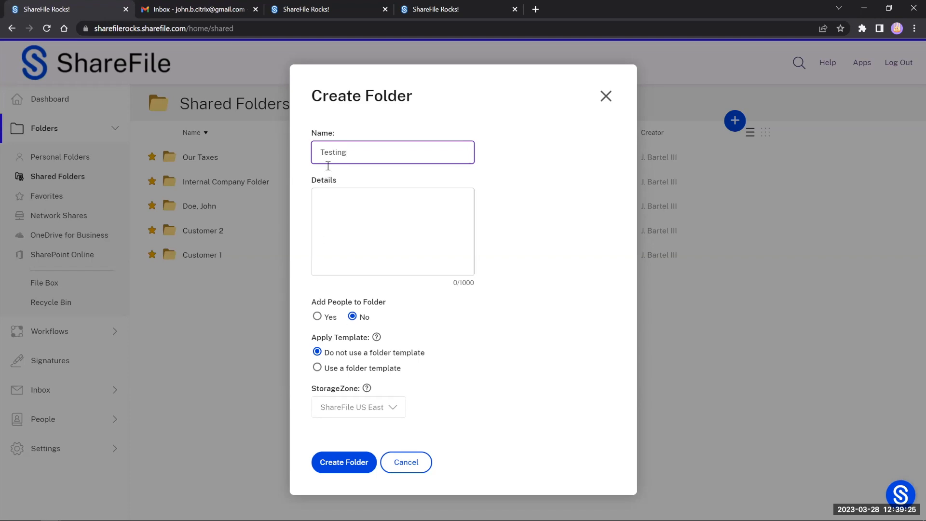
{"action": "left_click", "coordinate": [342, 461]}
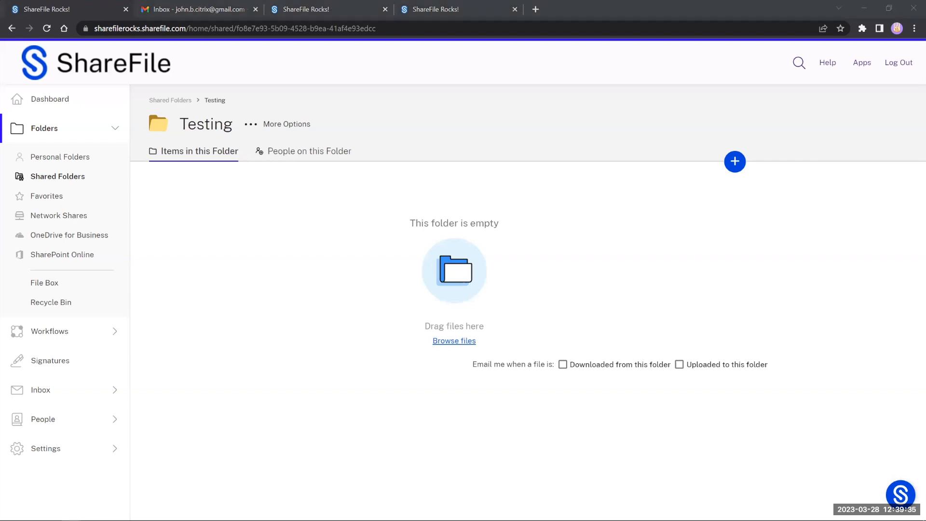
- Drag New Hire Confirmation.docx and IT-Test.xlsx into Testing, then view People on this Folder
{"action": "left_click_drag", "start_coordinate": [249, 322], "coordinate": [292, 326]}
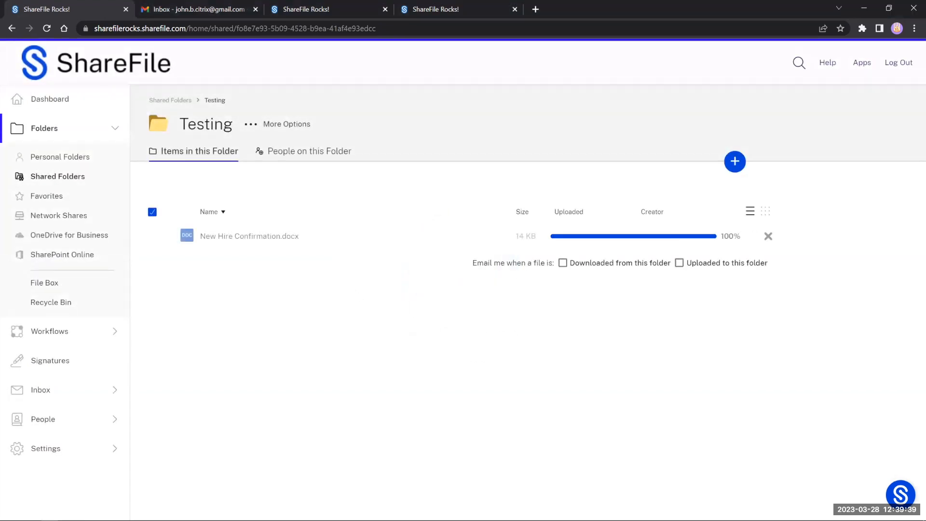
{"action": "left_click_drag", "start_coordinate": [9, 286], "coordinate": [221, 341]}
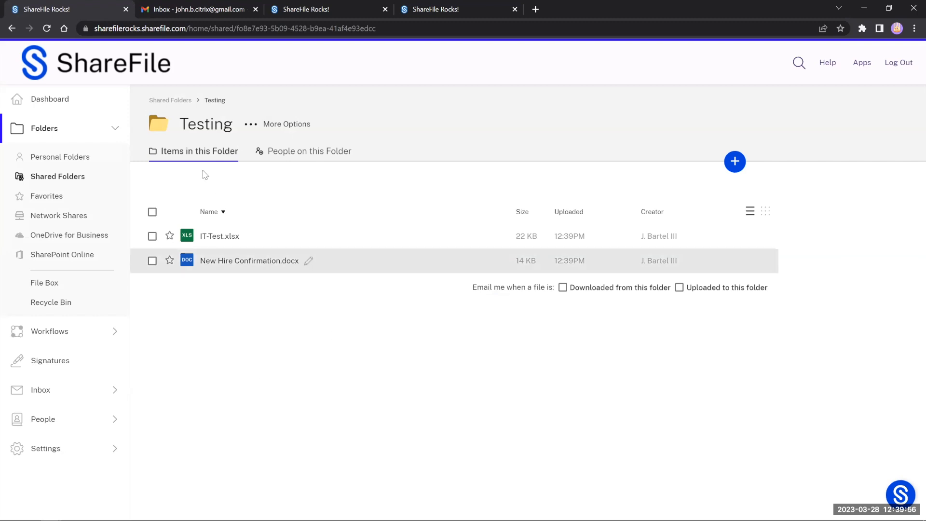
{"action": "left_click", "coordinate": [285, 154]}
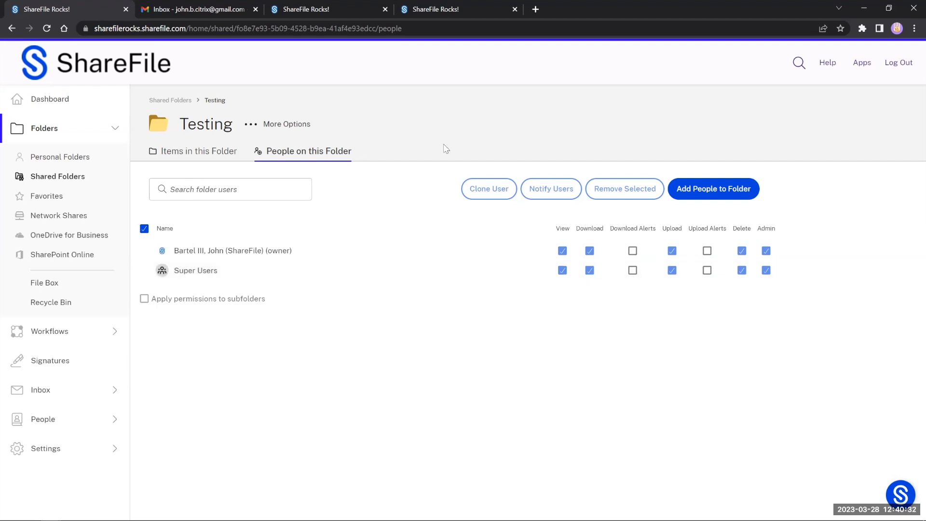
- Start adding people to Testing and pick the matching user from the search results
{"action": "left_click", "coordinate": [691, 192]}
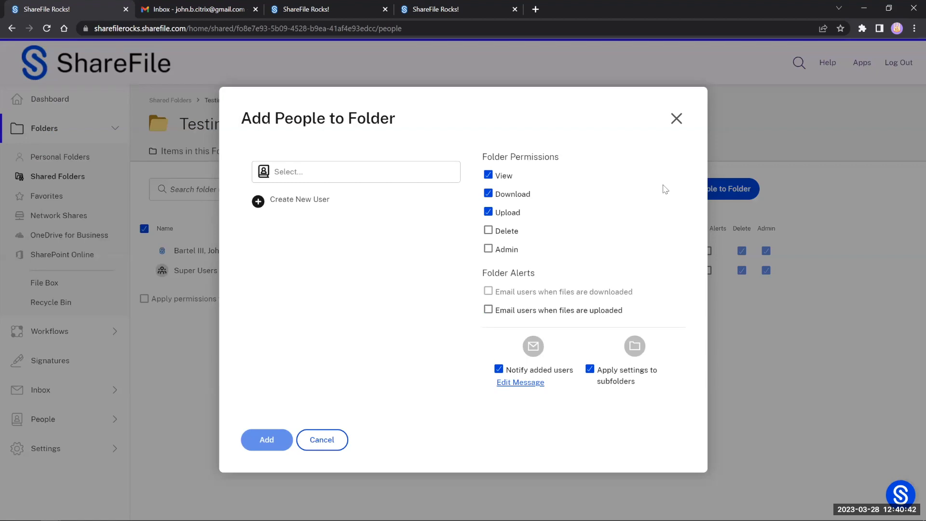
{"action": "left_click", "coordinate": [357, 170]}
{"action": "type", "text": "john"}
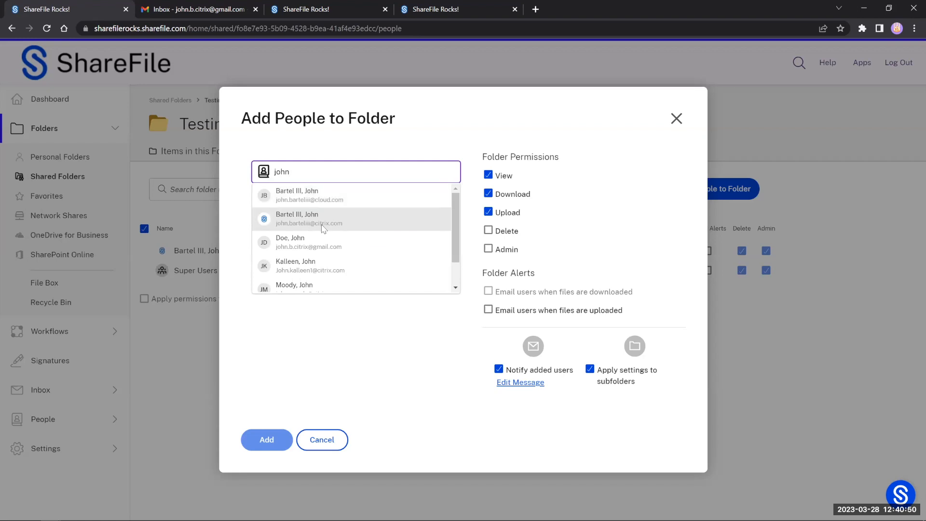
{"action": "left_click", "coordinate": [323, 246]}
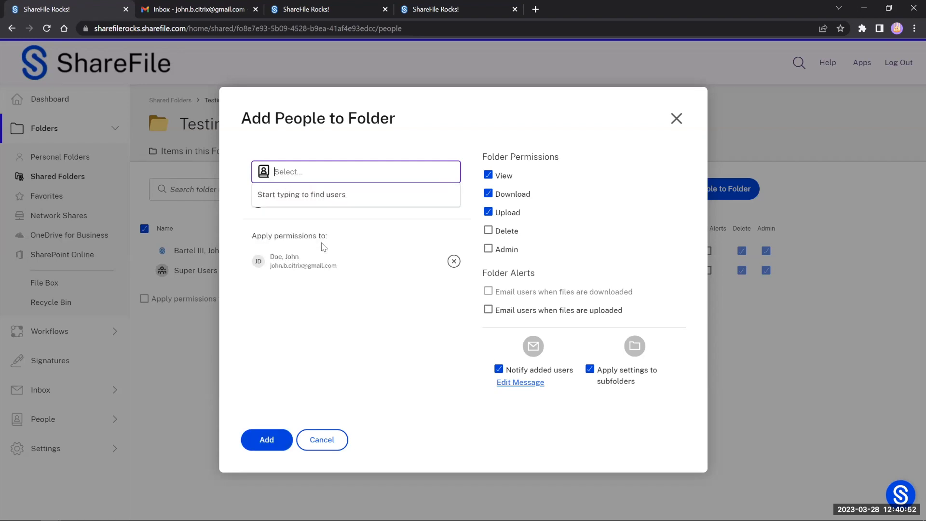
{"action": "left_click", "coordinate": [564, 190]}
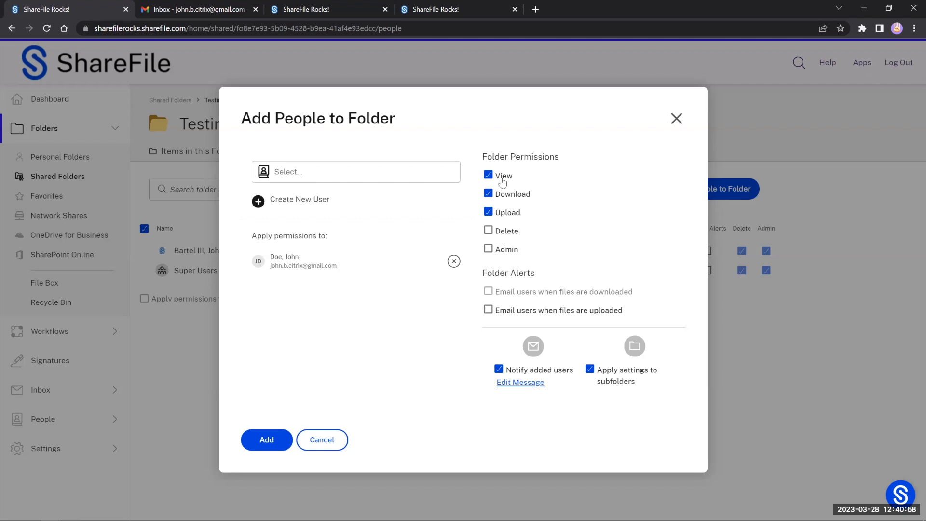
- Give the user only View, Download and Upload, not applied to subfolders, and add them
{"action": "left_click", "coordinate": [488, 193]}
{"action": "left_click", "coordinate": [489, 212]}
{"action": "left_click", "coordinate": [491, 195]}
{"action": "left_click", "coordinate": [489, 215]}
{"action": "left_click", "coordinate": [488, 231]}
{"action": "left_click", "coordinate": [489, 250]}
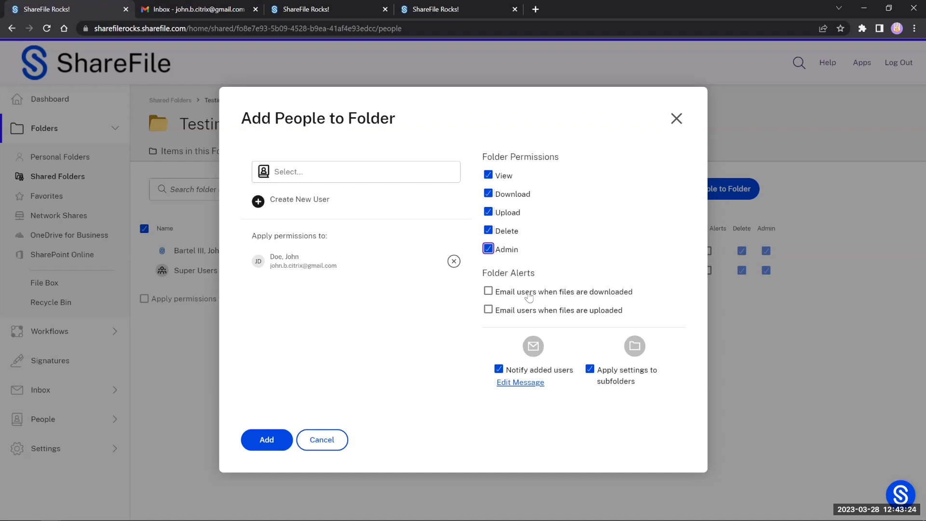
{"action": "left_click", "coordinate": [489, 249]}
{"action": "left_click", "coordinate": [489, 249]}
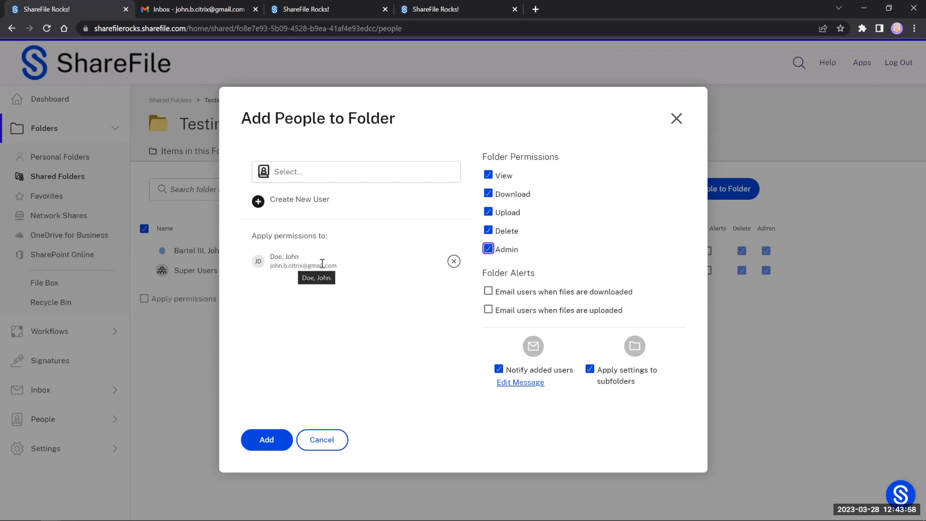
{"action": "left_click", "coordinate": [488, 248]}
{"action": "left_click", "coordinate": [488, 230]}
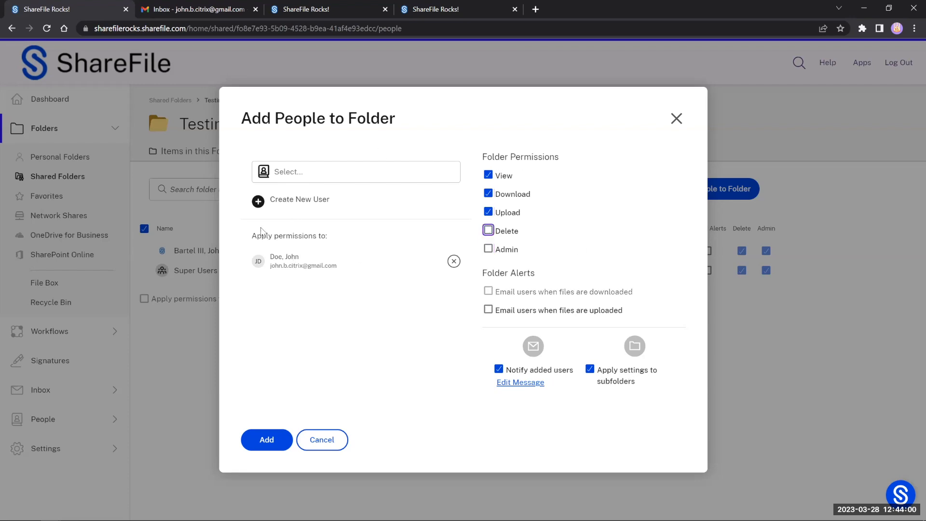
{"action": "left_click", "coordinate": [590, 370]}
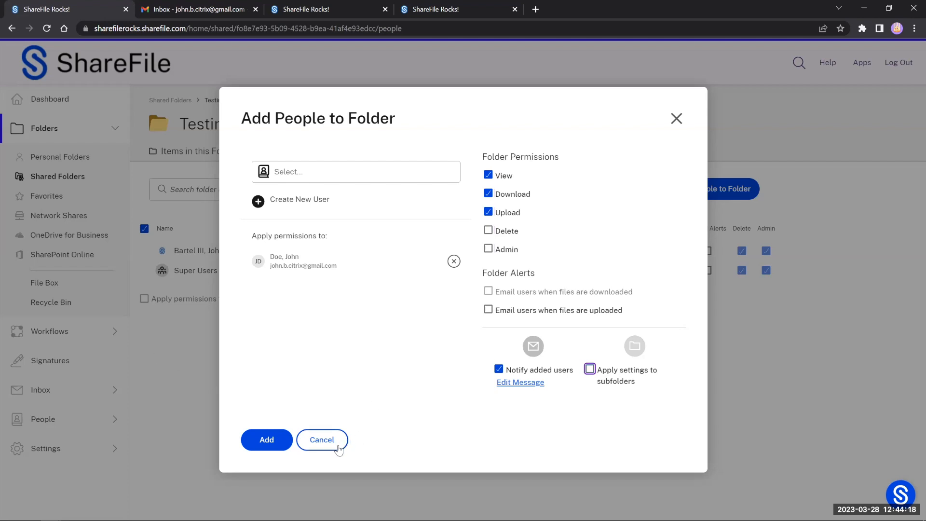
{"action": "left_click", "coordinate": [267, 439]}
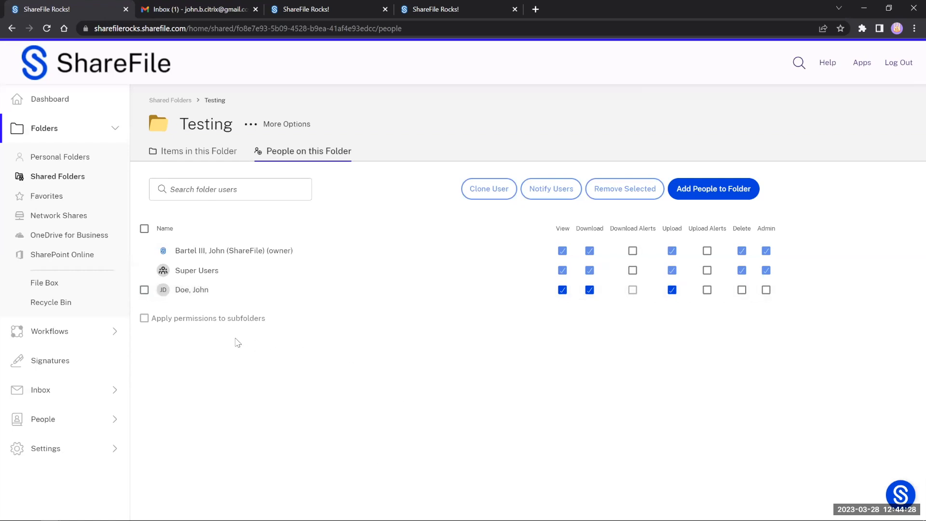
{"action": "left_click", "coordinate": [193, 10]}
- Open the folder-share notification email and its link, then return to Testing's item list
{"action": "left_click", "coordinate": [341, 140]}
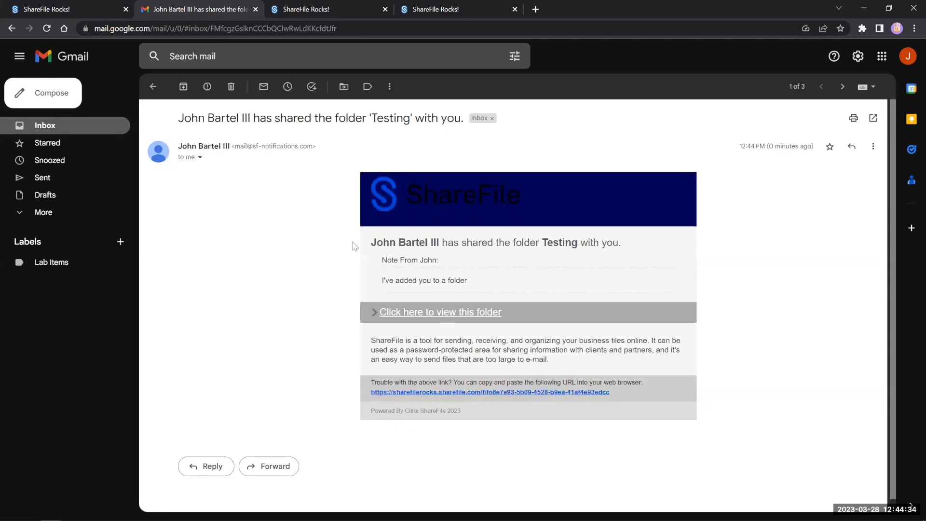
{"action": "left_click", "coordinate": [452, 312]}
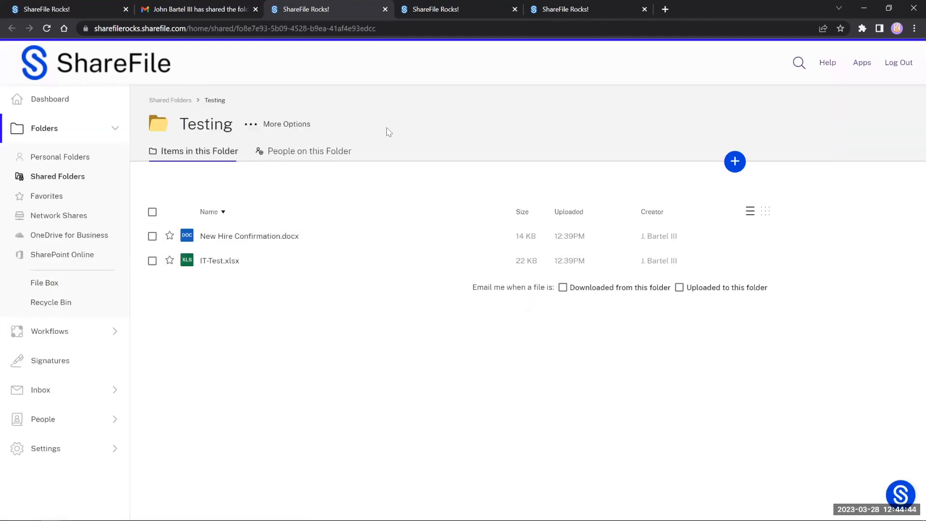
{"action": "left_click", "coordinate": [267, 122]}
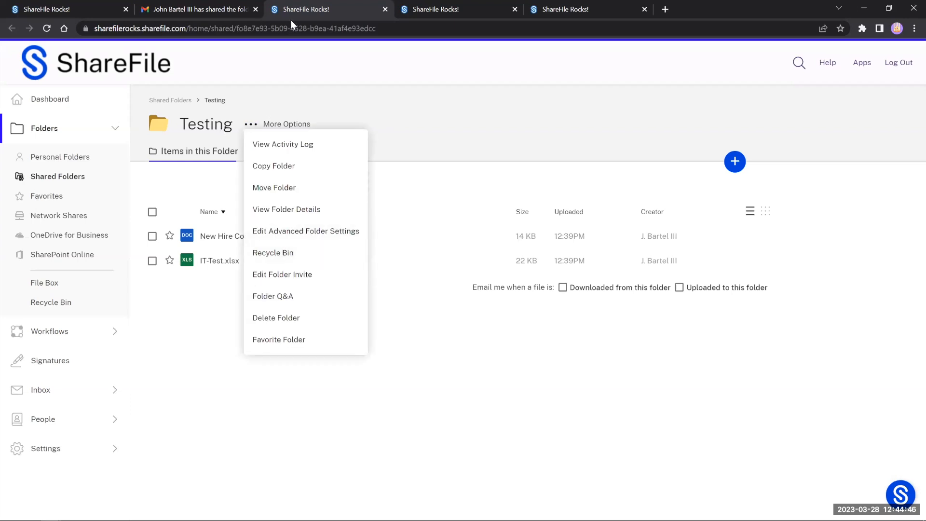
{"action": "left_click_drag", "start_coordinate": [476, 404], "coordinate": [436, 240]}
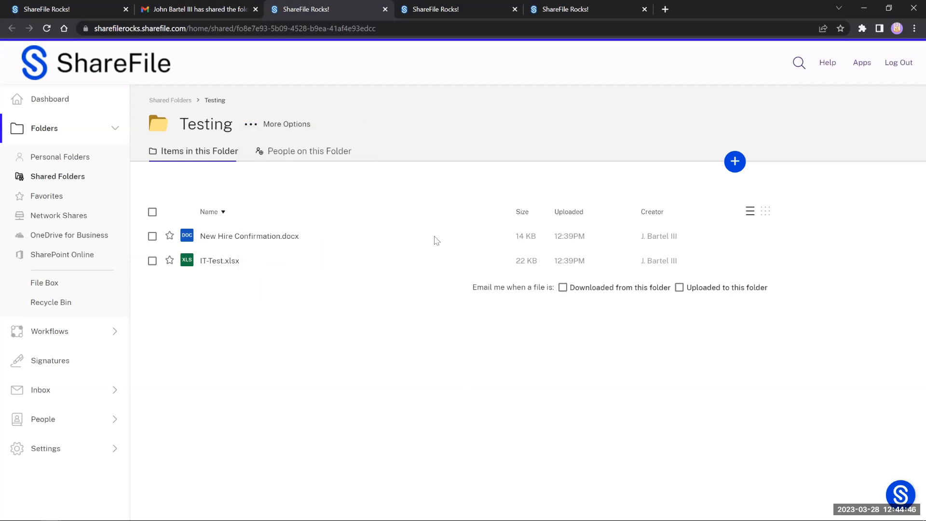
{"action": "left_click", "coordinate": [385, 10]}
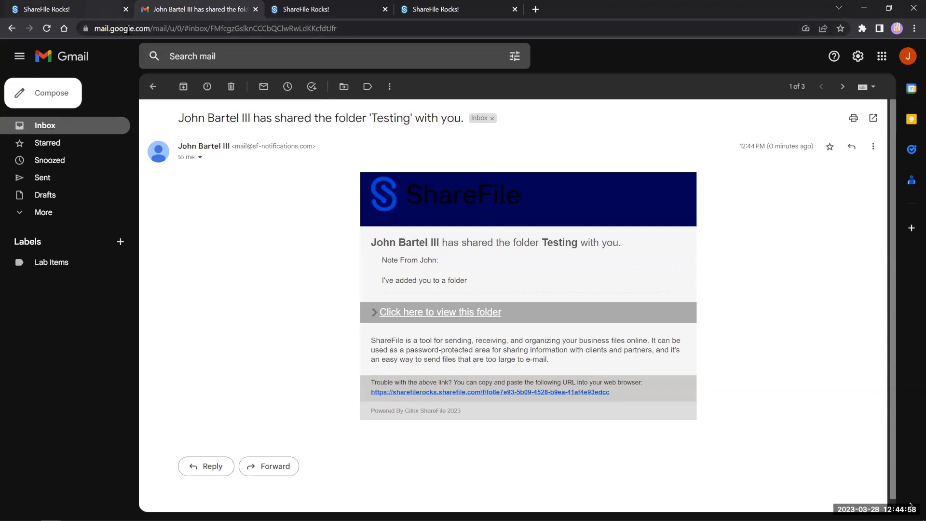
{"action": "left_click", "coordinate": [102, 12]}
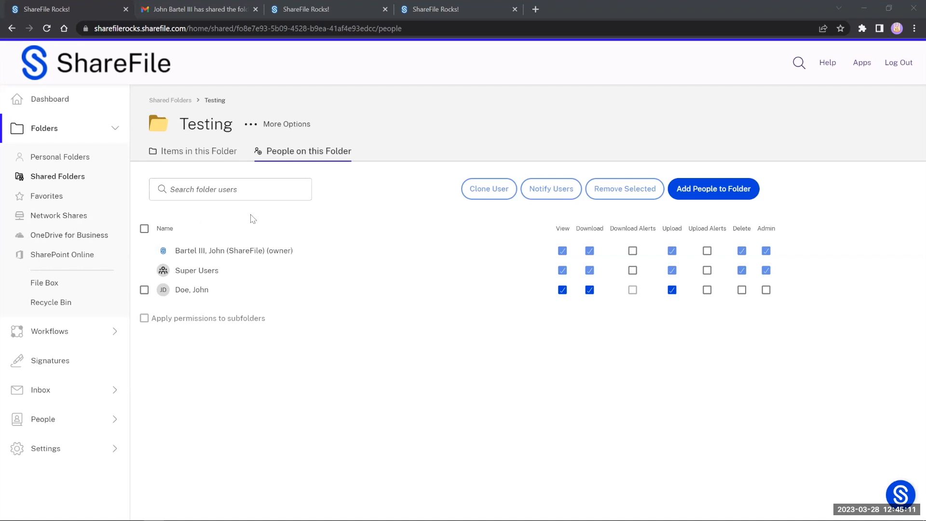
{"action": "left_click", "coordinate": [229, 161]}
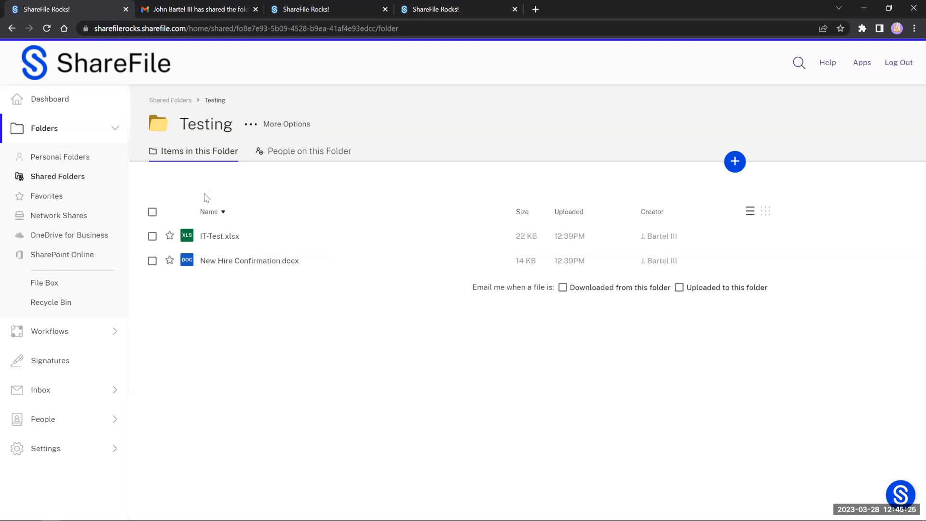
- Select IT-Test.xlsx and New Hire Confirmation.docx and generate a copied share link for both
{"action": "left_click", "coordinate": [152, 237]}
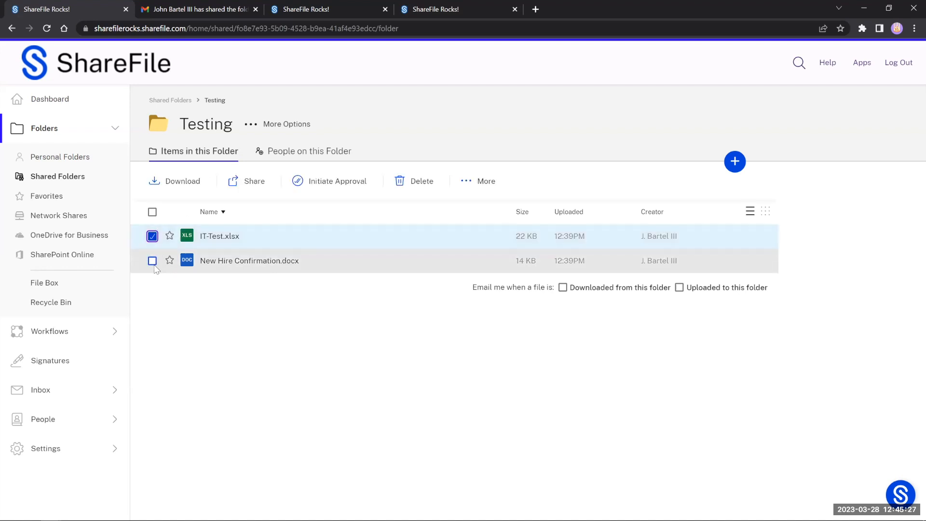
{"action": "left_click", "coordinate": [152, 260]}
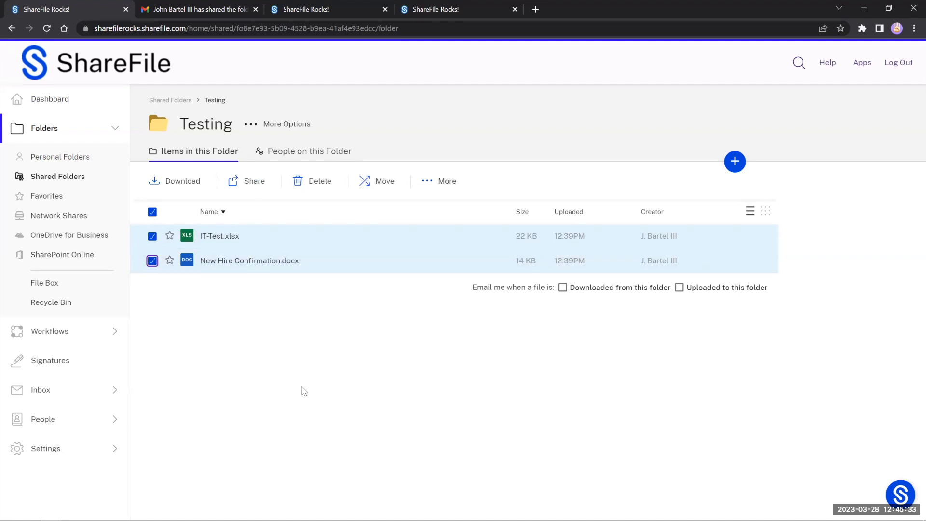
{"action": "left_click", "coordinate": [256, 182]}
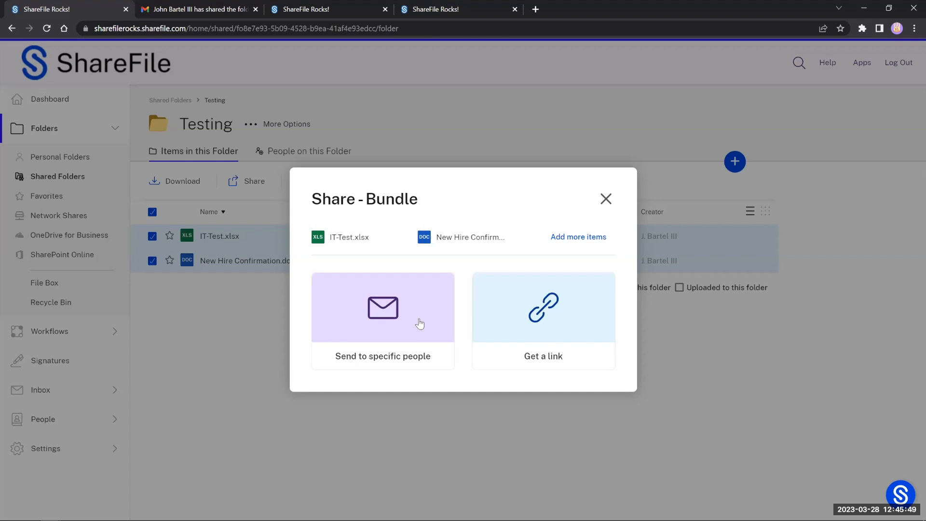
{"action": "left_click", "coordinate": [537, 332]}
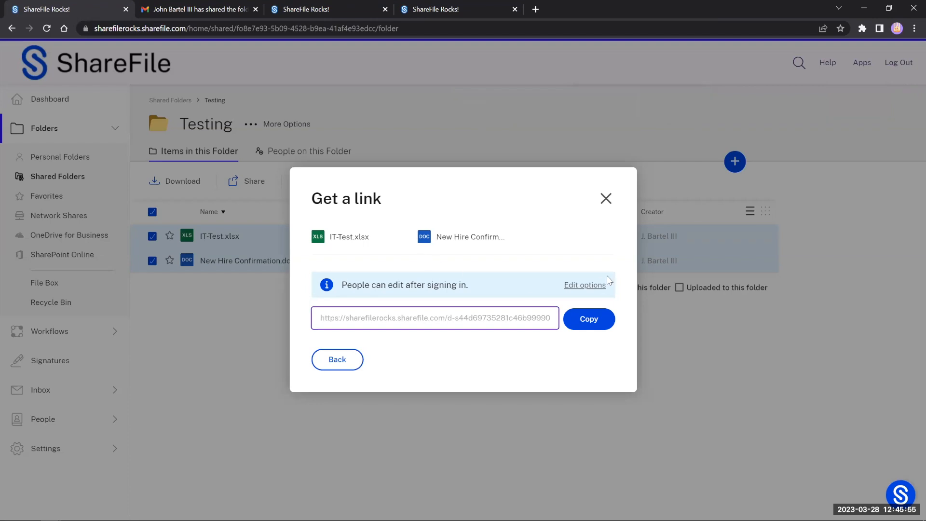
- Check the link's access options, keeping Edit (sign in required), and cancel without changes
{"action": "left_click", "coordinate": [588, 285]}
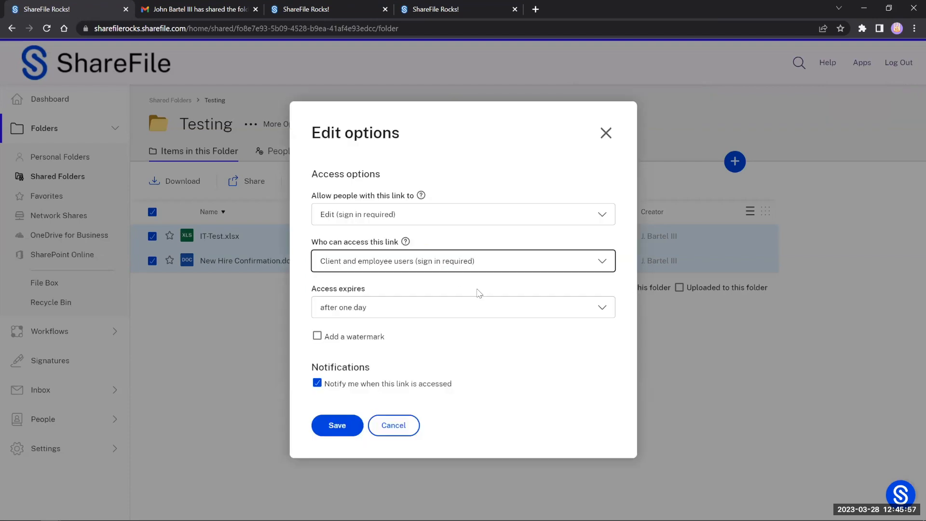
{"action": "left_click", "coordinate": [410, 216]}
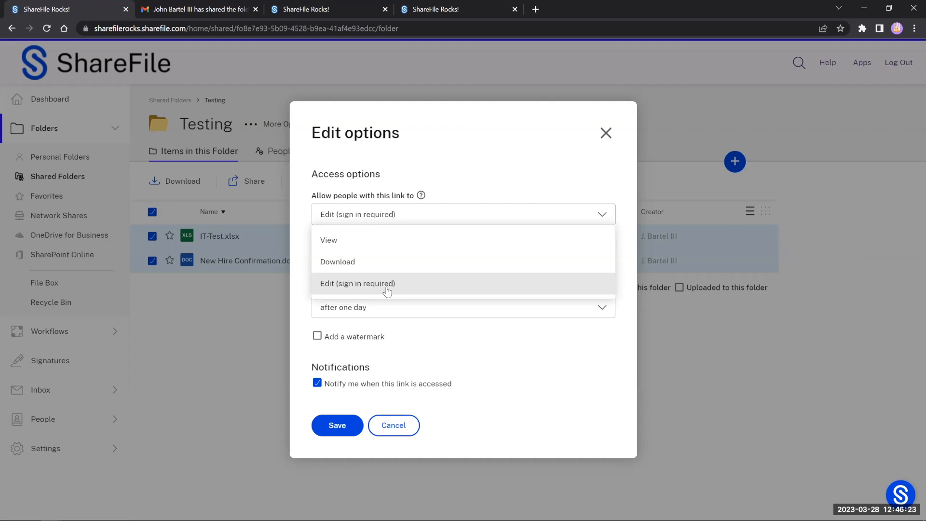
{"action": "left_click", "coordinate": [387, 289]}
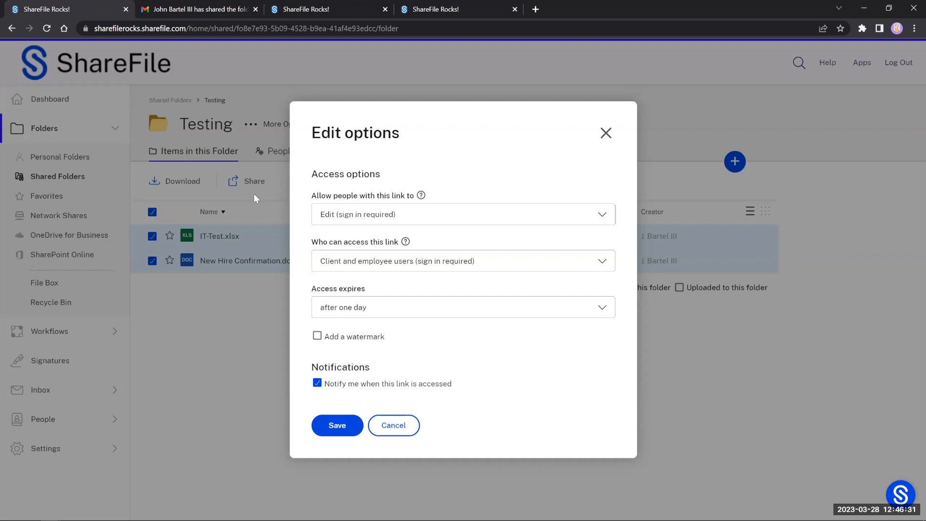
{"action": "left_click", "coordinate": [393, 426]}
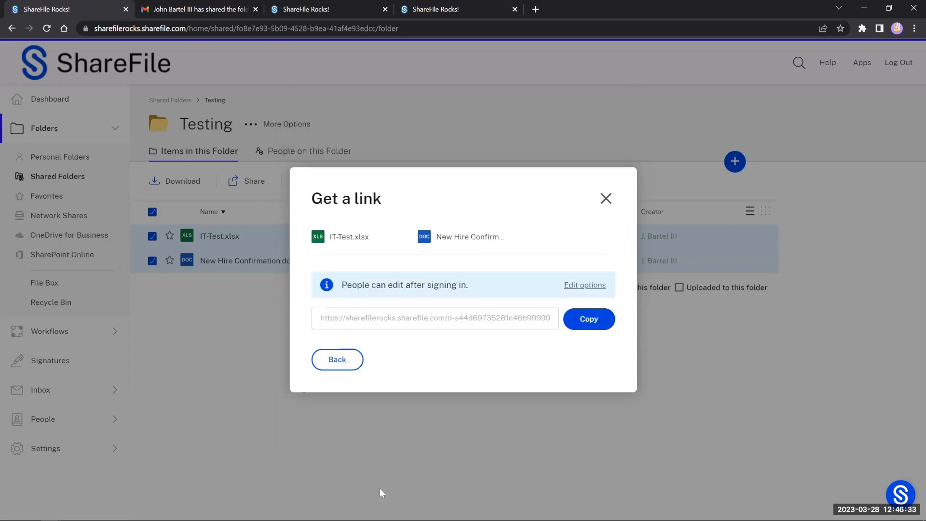
- Close the link and sharing dialogs, then fill in the account e-mail on the sign-in page
{"action": "left_click", "coordinate": [273, 431]}
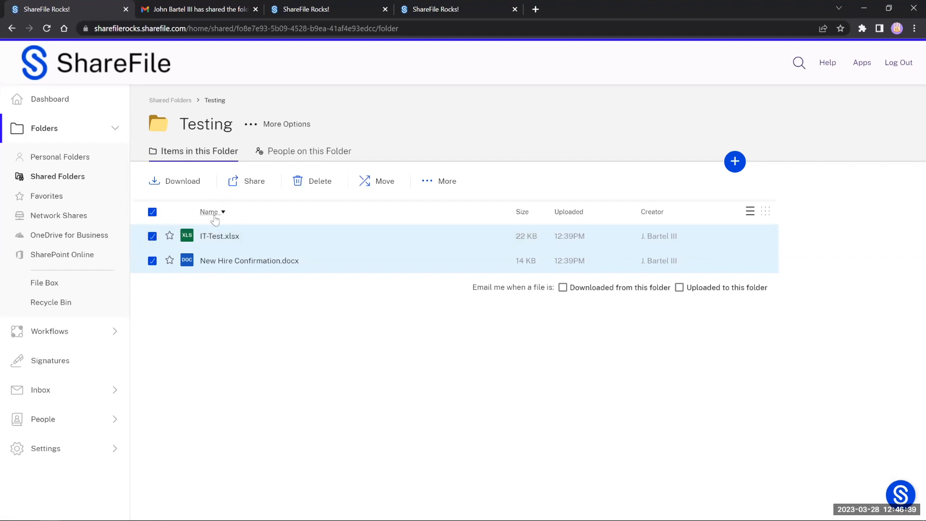
{"action": "left_click", "coordinate": [247, 182]}
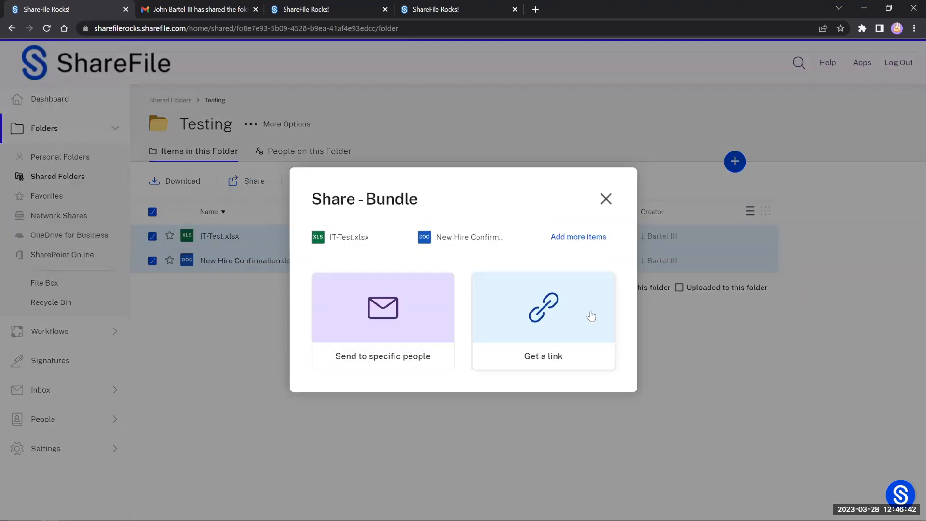
{"action": "left_click", "coordinate": [606, 198]}
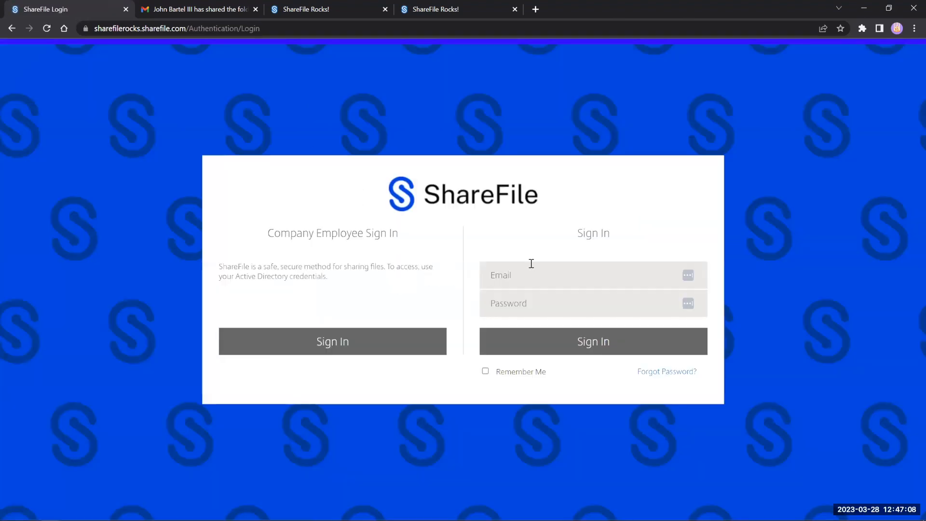
{"action": "left_click", "coordinate": [531, 263]}
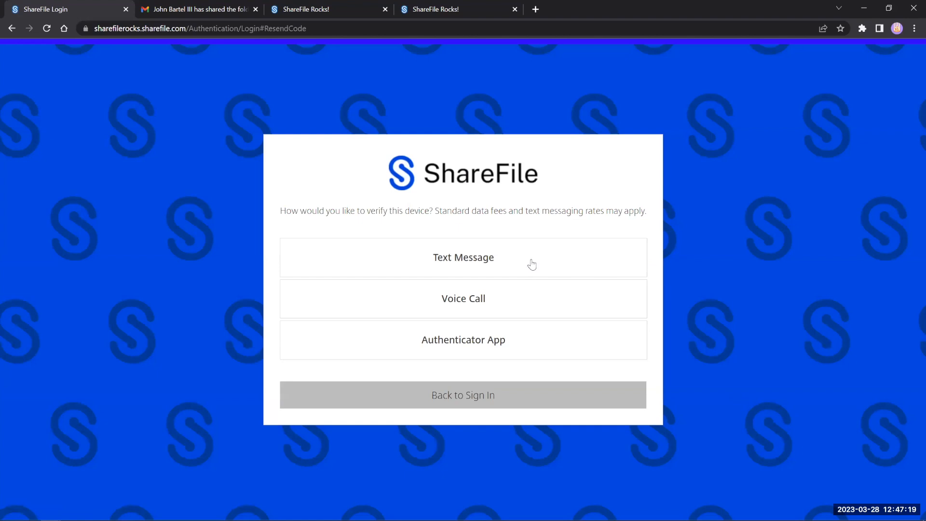
- Sign in with the account email and a text-message verification code to reach the dashboard
{"action": "left_click", "coordinate": [532, 265]}
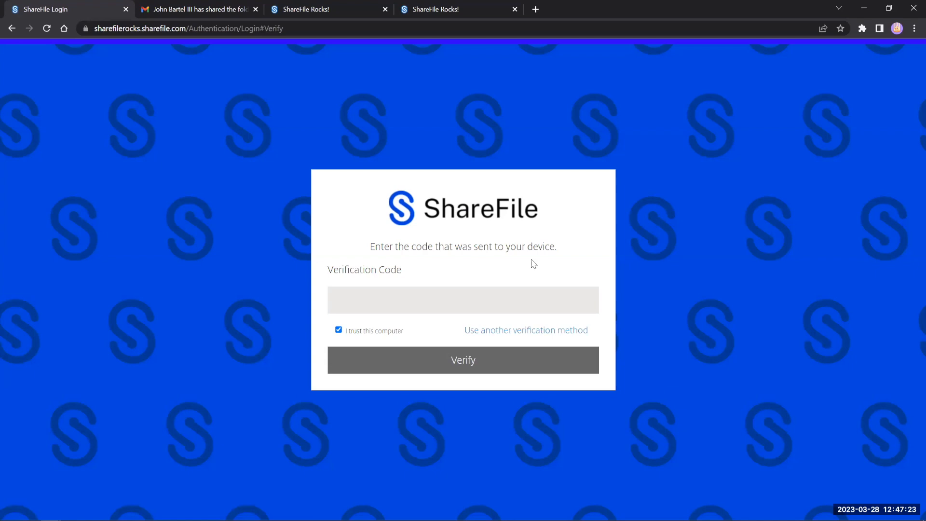
{"action": "key", "text": "Return"}
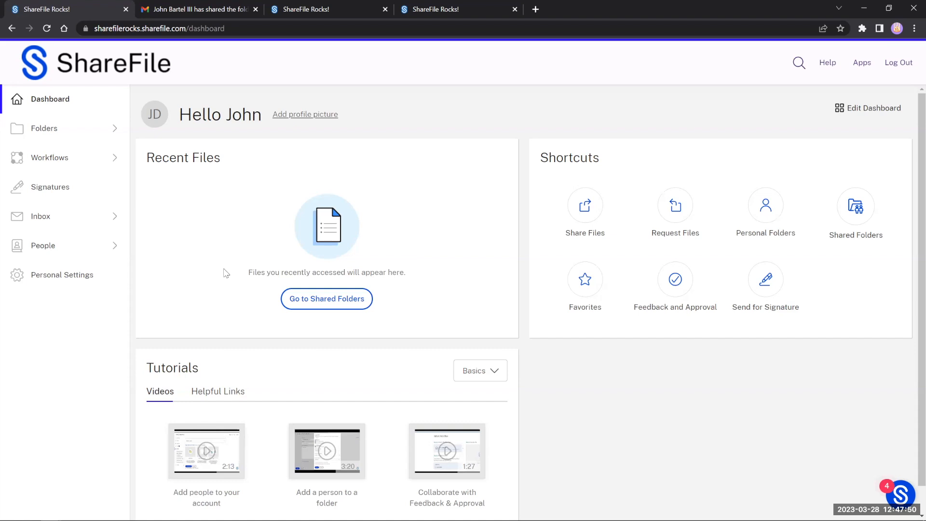
{"action": "left_click", "coordinate": [64, 289]}
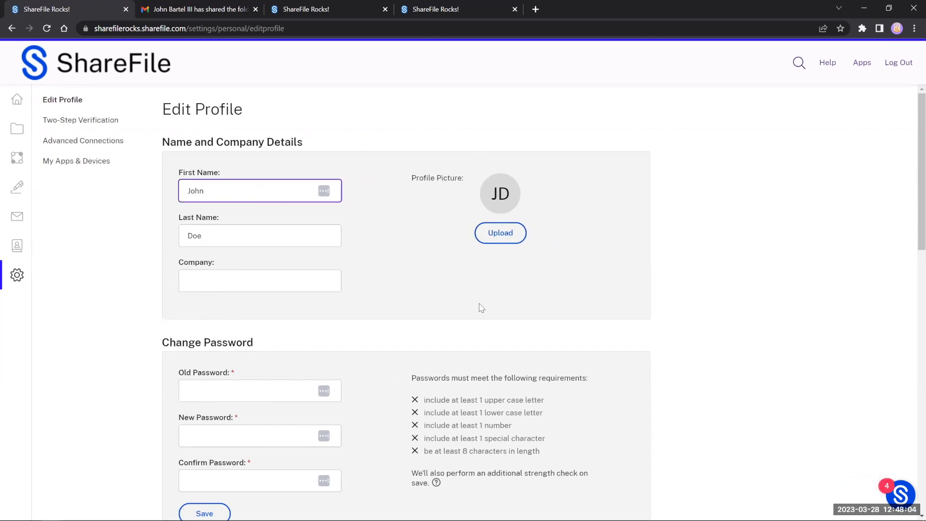
{"action": "scroll", "coordinate": [481, 308], "scroll_direction": "down", "scroll_amount": 2}
{"action": "scroll", "coordinate": [434, 281], "scroll_direction": "down", "scroll_amount": 2}
{"action": "mouse_move", "coordinate": [432, 267]}
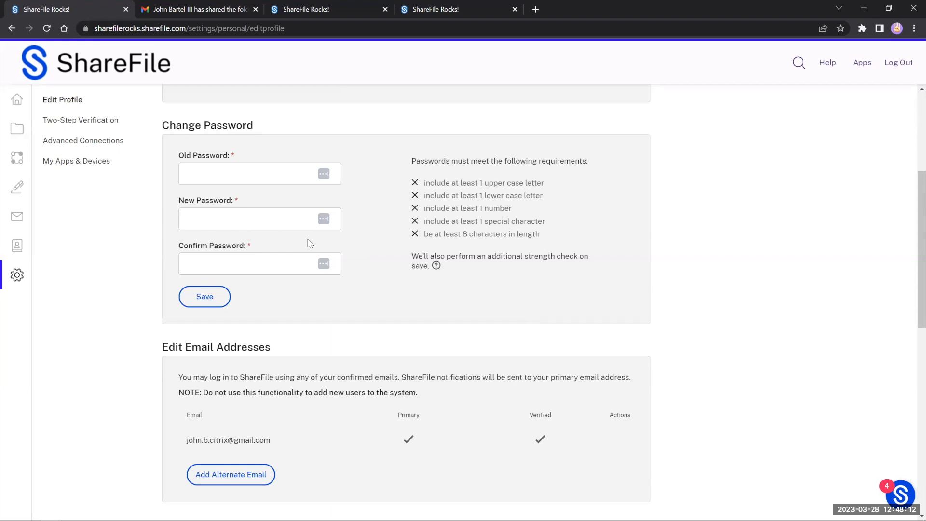
{"action": "scroll", "coordinate": [318, 280], "scroll_direction": "down", "scroll_amount": 5}
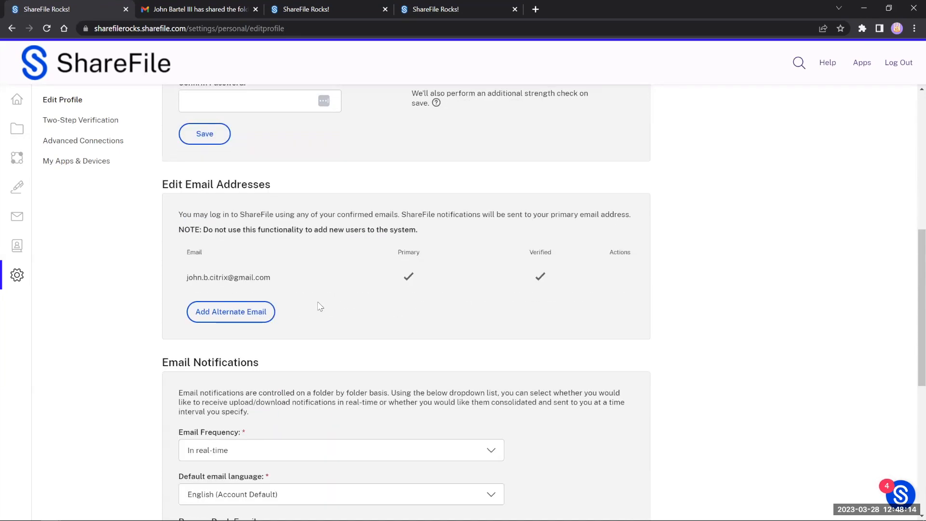
{"action": "scroll", "coordinate": [351, 499], "scroll_direction": "down", "scroll_amount": 2}
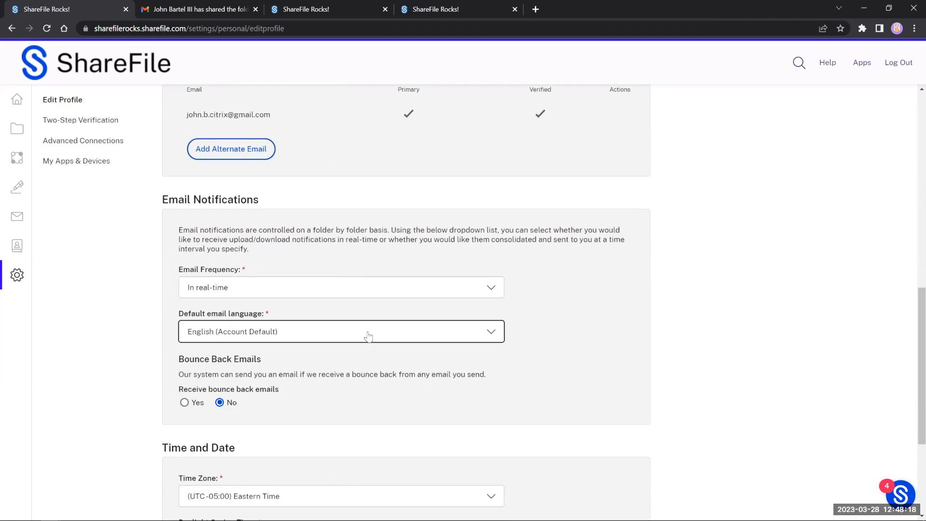
{"action": "scroll", "coordinate": [384, 377], "scroll_direction": "down", "scroll_amount": 2}
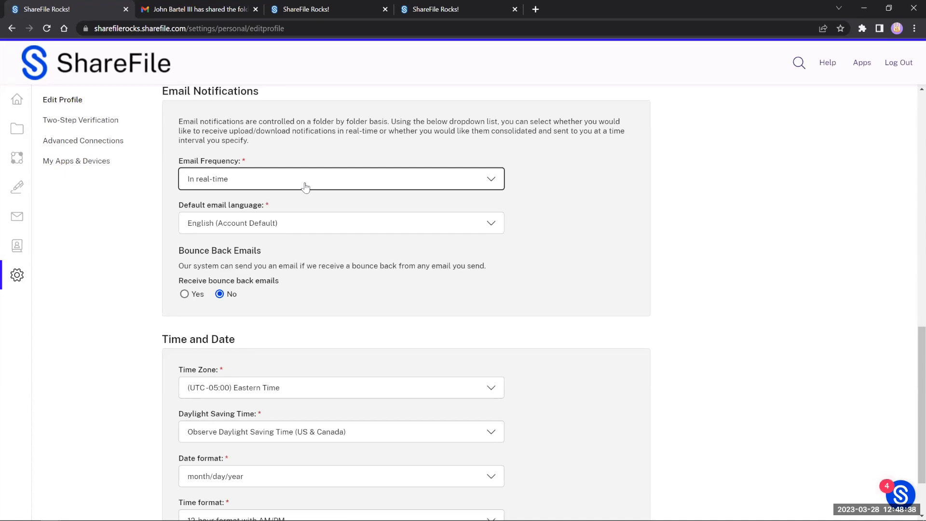
{"action": "left_click", "coordinate": [306, 187]}
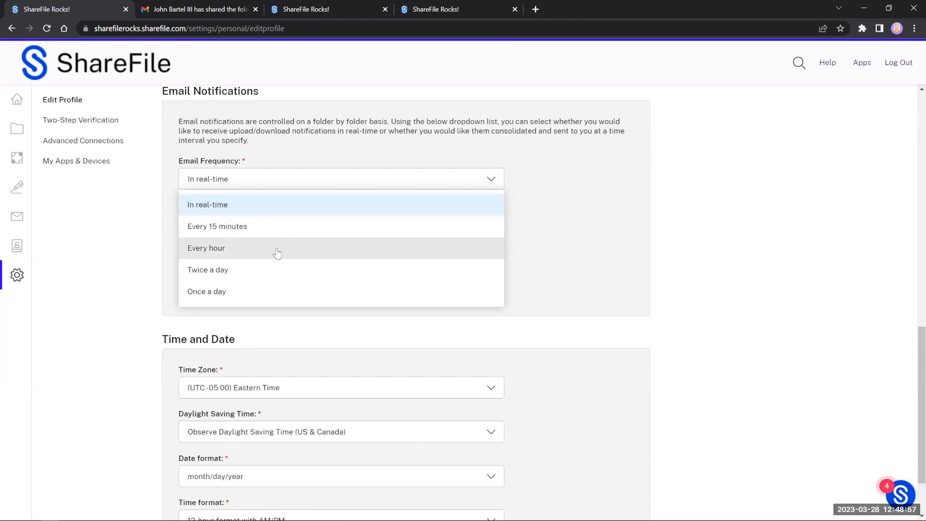
- Change Email Frequency from In real-time to Once a day, then recheck the list unchanged
{"action": "left_click", "coordinate": [283, 292]}
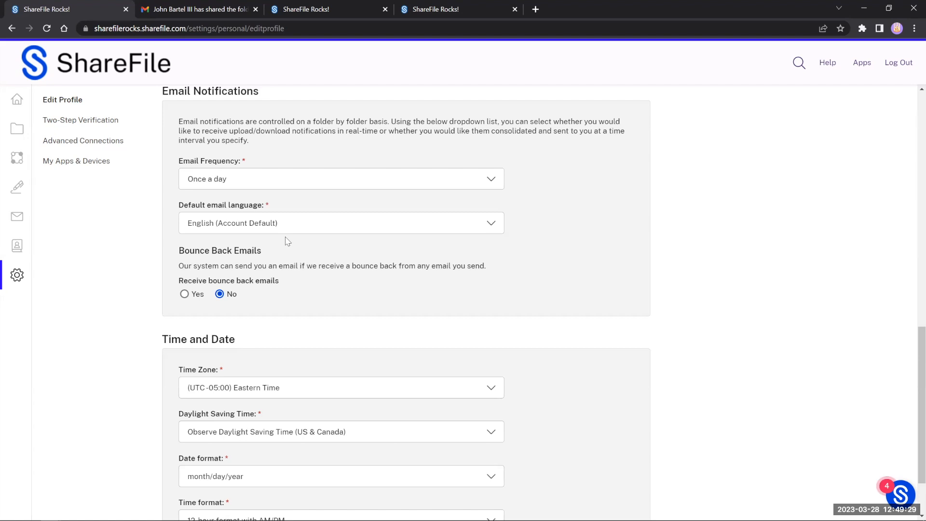
{"action": "left_click", "coordinate": [256, 190]}
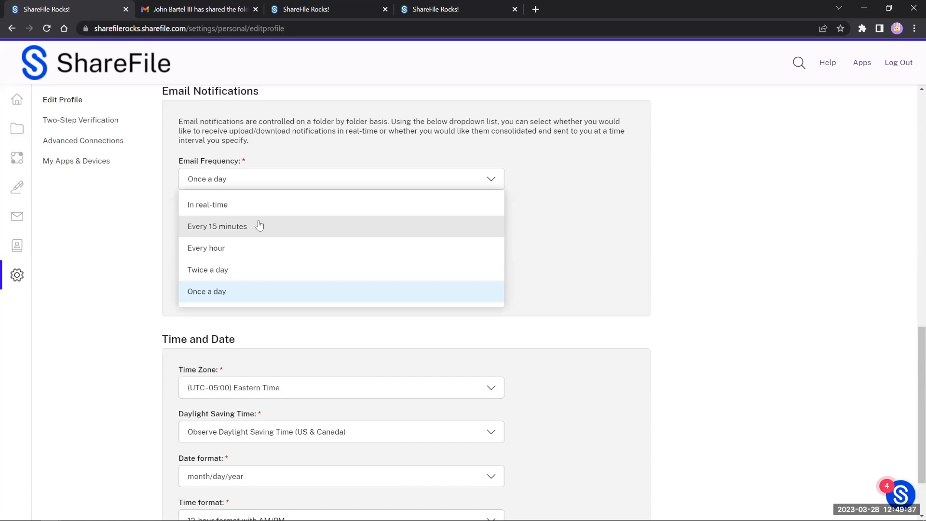
{"action": "left_click", "coordinate": [299, 151]}
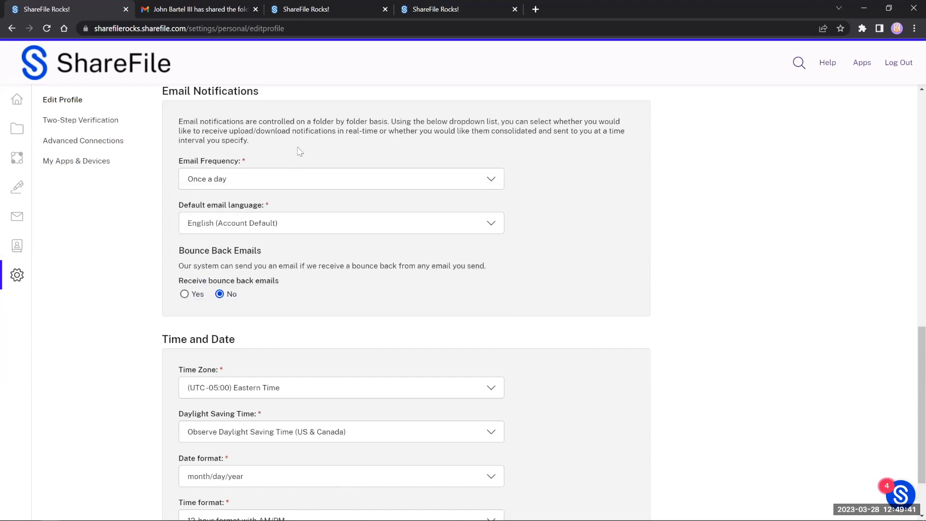
{"action": "scroll", "coordinate": [361, 234], "scroll_direction": "down", "scroll_amount": 1}
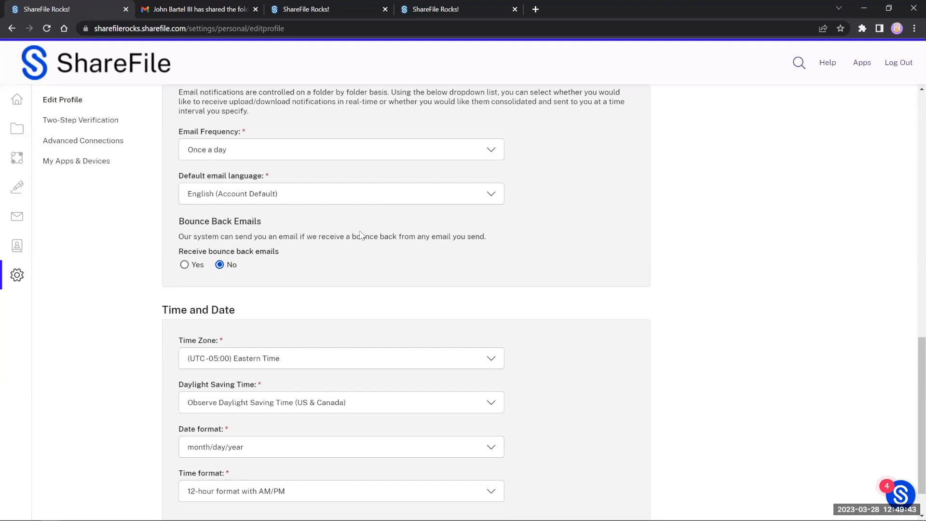
{"action": "scroll", "coordinate": [361, 234], "scroll_direction": "down", "scroll_amount": 1}
{"action": "scroll", "coordinate": [359, 265], "scroll_direction": "up", "scroll_amount": 1}
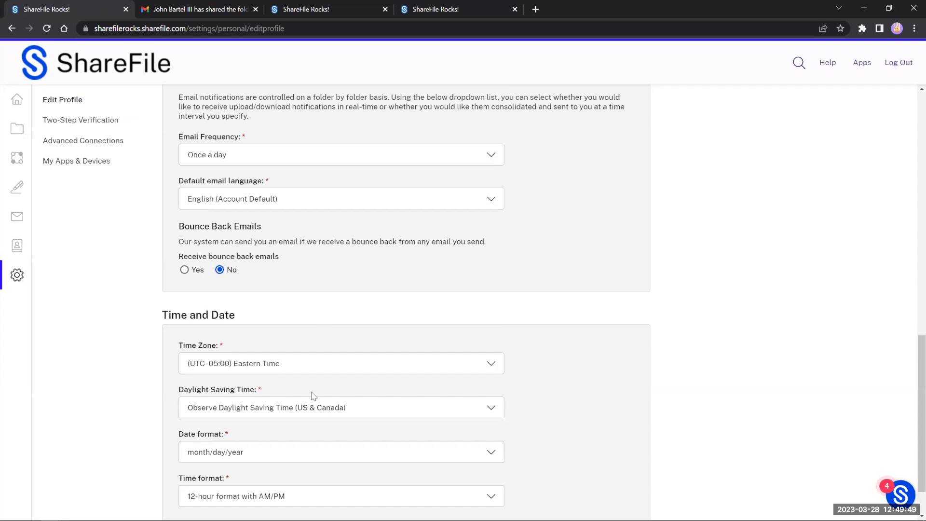
{"action": "scroll", "coordinate": [311, 381], "scroll_direction": "up", "scroll_amount": 1}
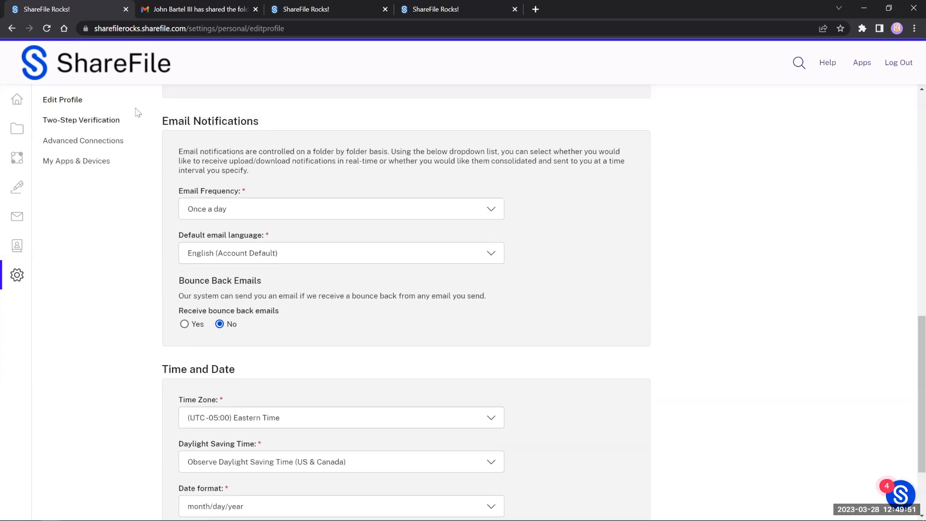
- Review the Two-Step Verification settings showing one primary SMS phone, then return to the Dashboard
{"action": "left_click", "coordinate": [118, 123]}
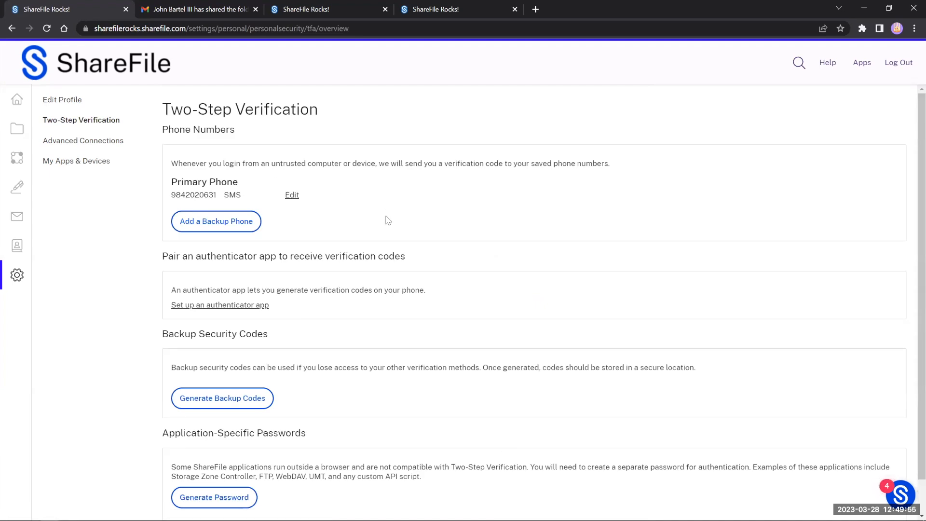
{"action": "scroll", "coordinate": [386, 220], "scroll_direction": "down", "scroll_amount": 1}
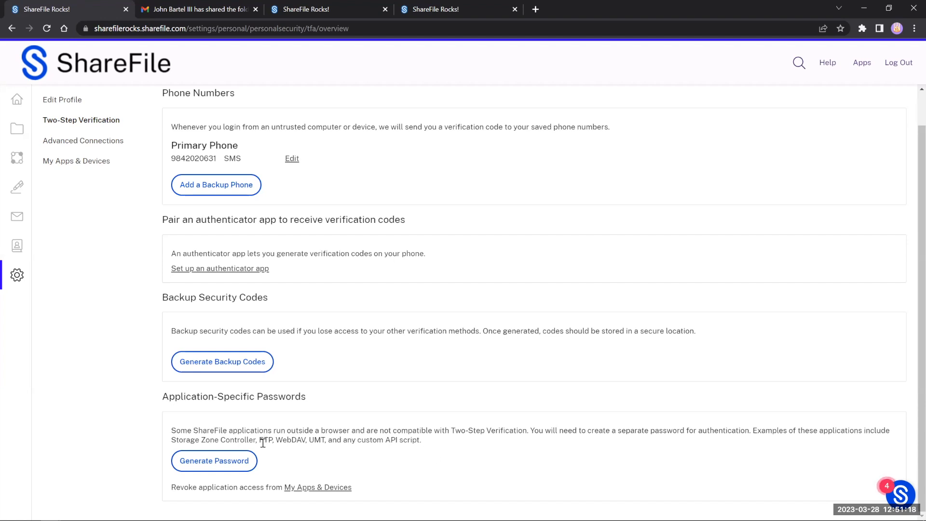
{"action": "scroll", "coordinate": [262, 442], "scroll_direction": "up", "scroll_amount": 1}
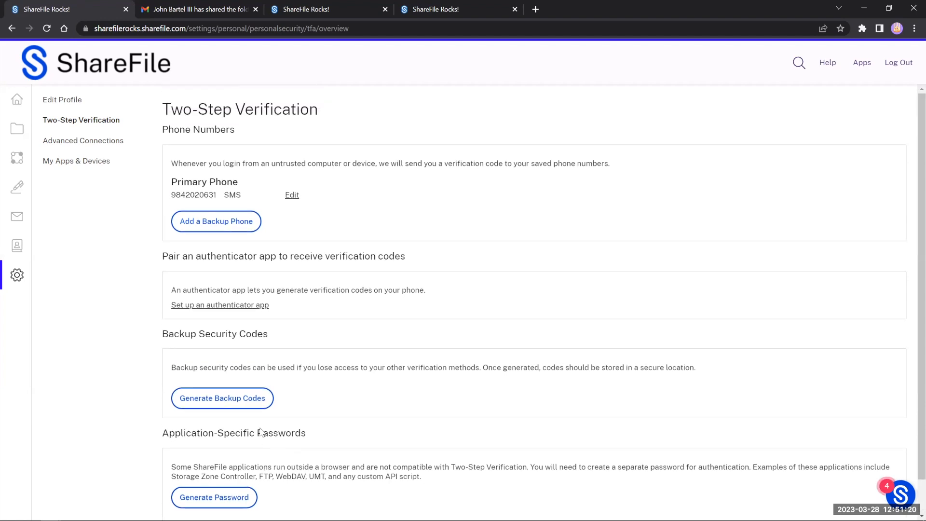
{"action": "left_click", "coordinate": [29, 100]}
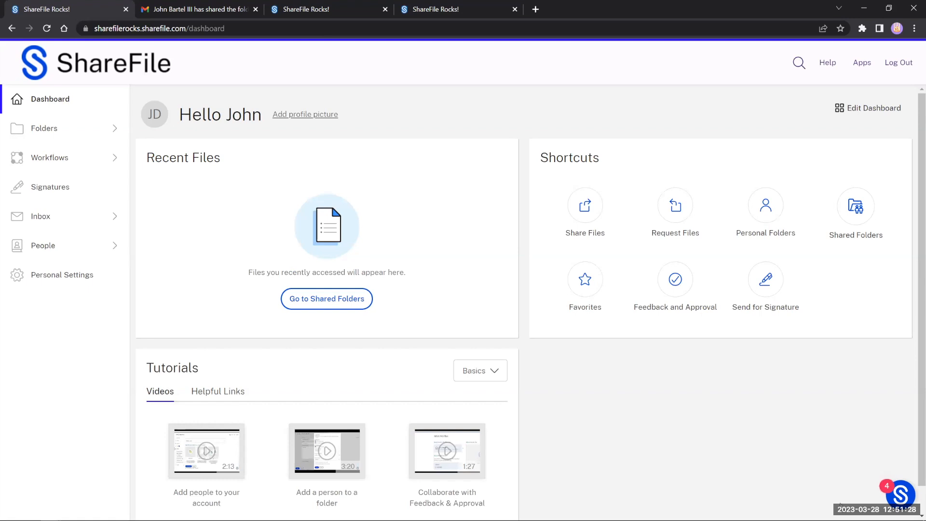
- Start the Resource Center's Get Started 'Create a folder' guided tour
{"action": "left_click", "coordinate": [900, 497]}
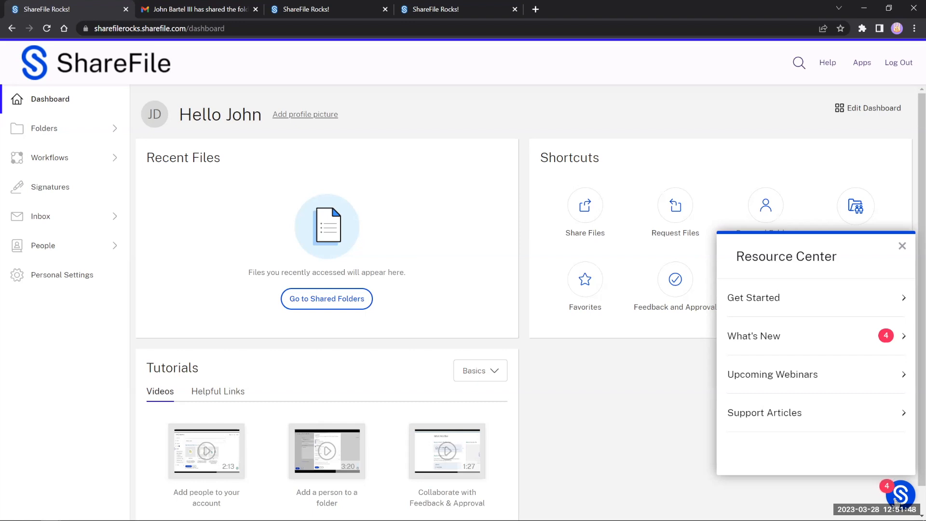
{"action": "left_click", "coordinate": [765, 306]}
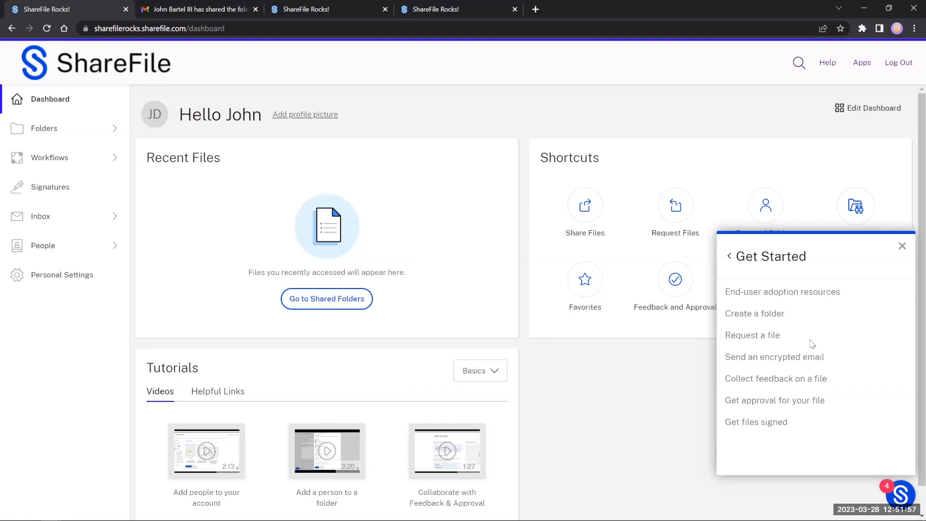
{"action": "left_click", "coordinate": [772, 316]}
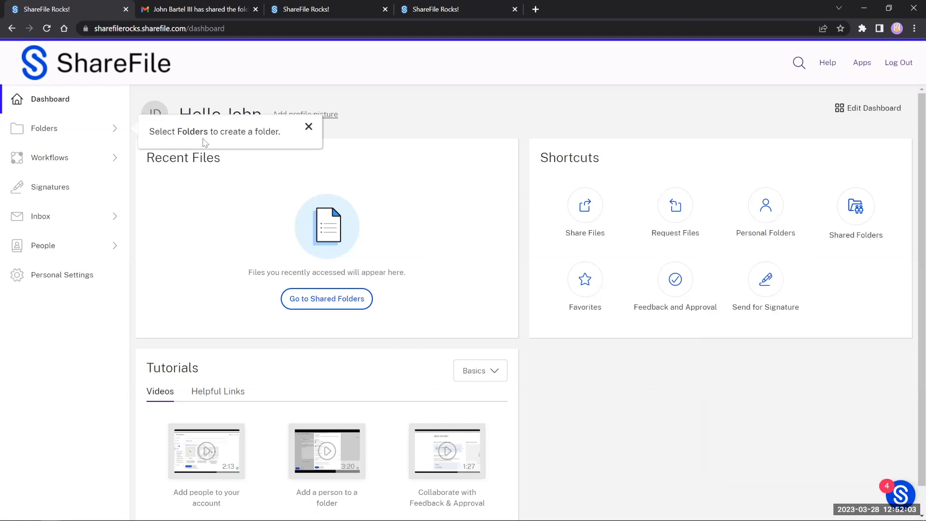
- Follow the tour to Personal Folders, cancel the Create Folder form, and reopen Get Started
{"action": "left_click", "coordinate": [66, 134]}
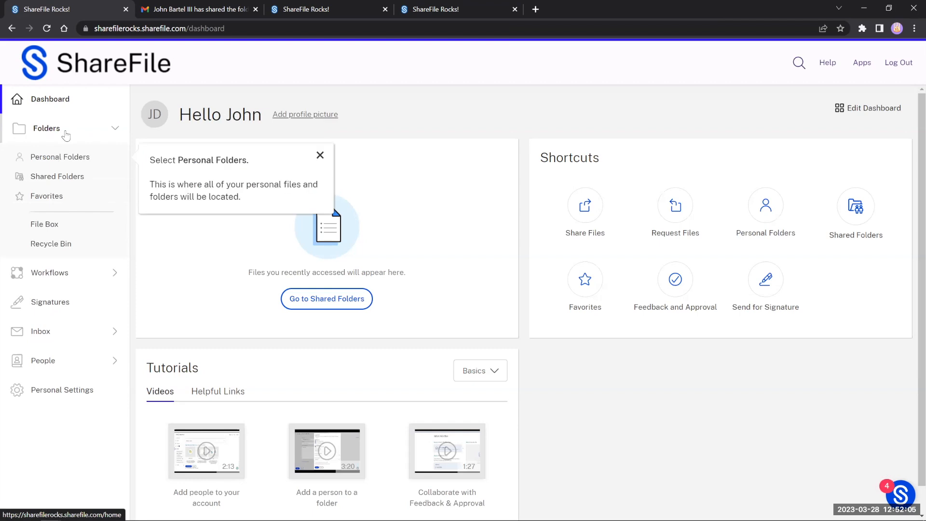
{"action": "left_click", "coordinate": [78, 159]}
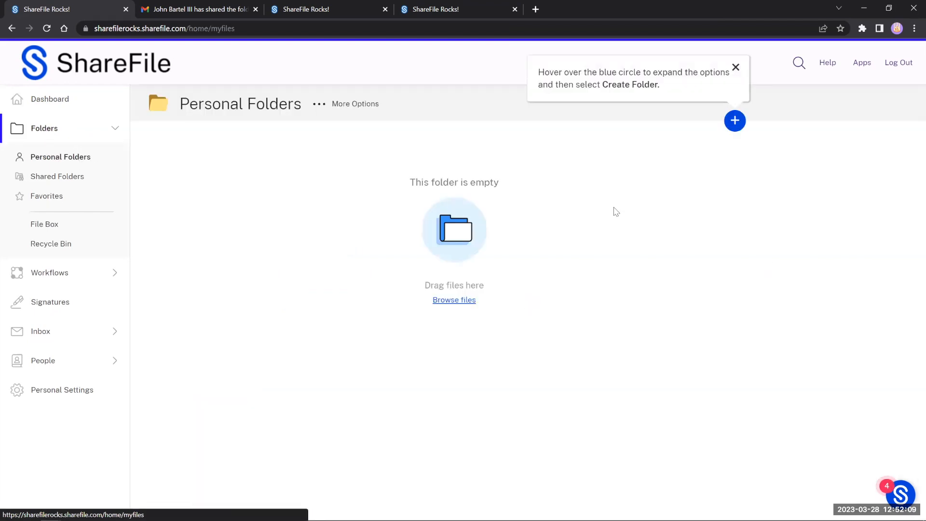
{"action": "mouse_move", "coordinate": [737, 127]}
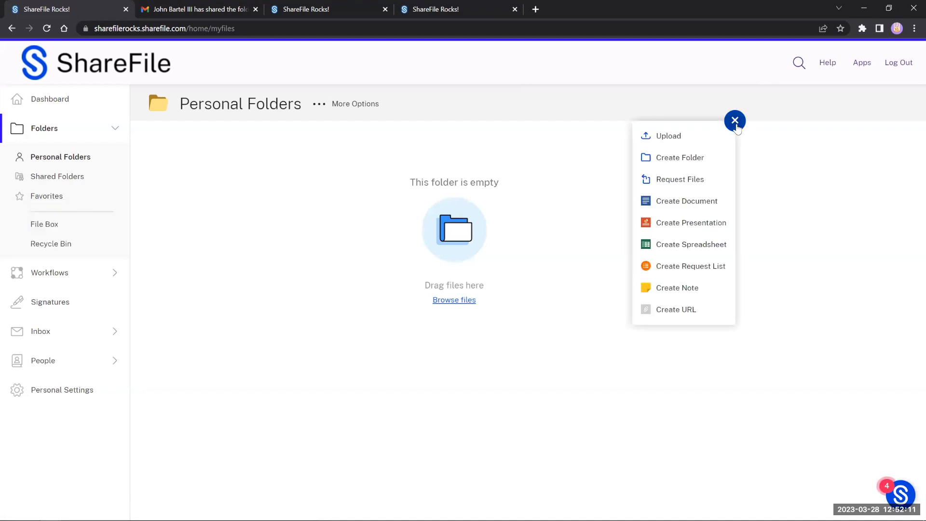
{"action": "left_click", "coordinate": [716, 155]}
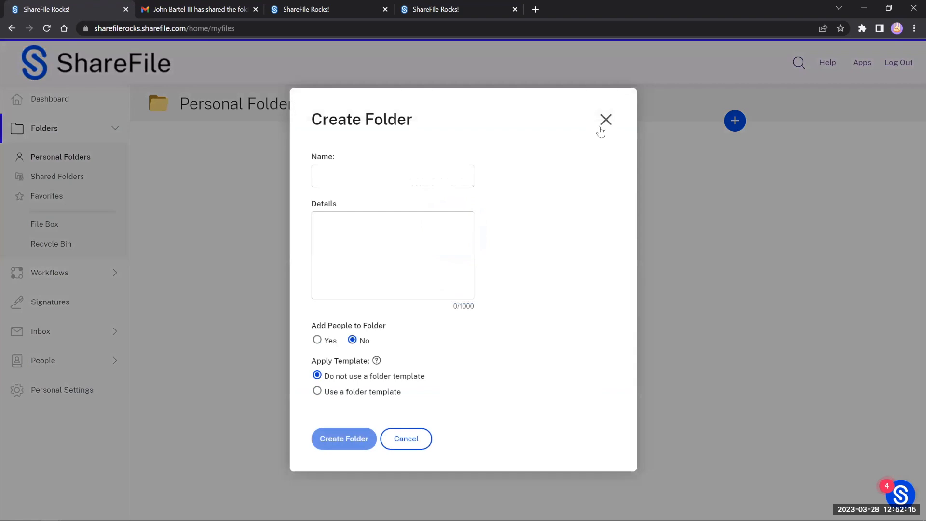
{"action": "left_click", "coordinate": [605, 119]}
{"action": "left_click", "coordinate": [908, 493]}
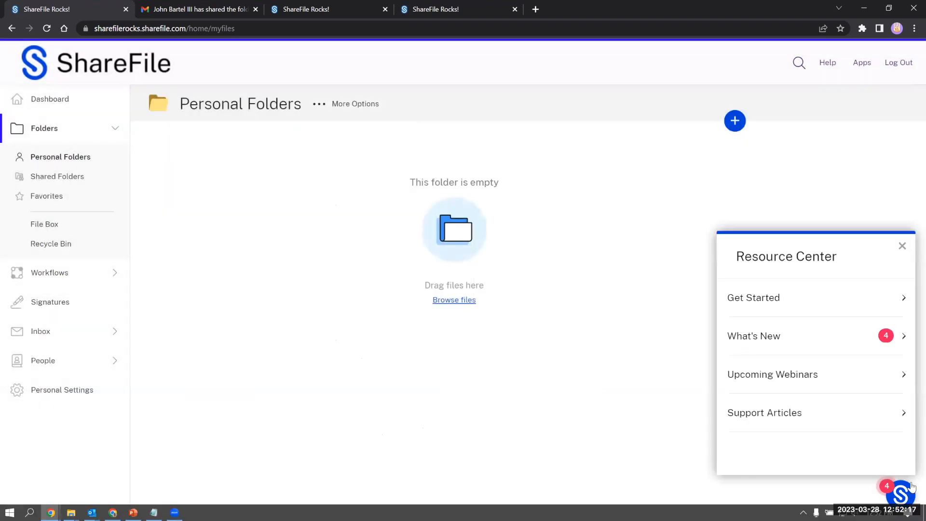
{"action": "left_click", "coordinate": [812, 305]}
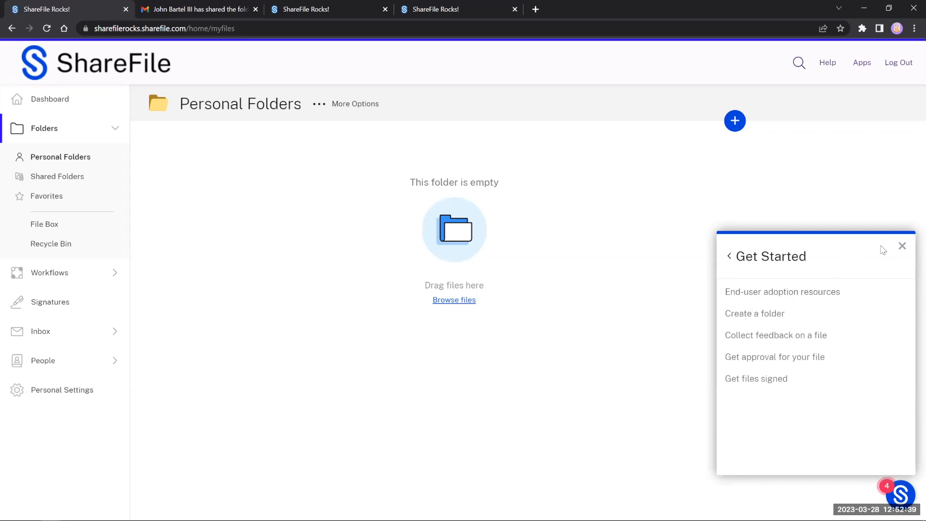
- Browse the Resource Center's What's New announcements, then go back to its main menu
{"action": "left_click", "coordinate": [902, 246]}
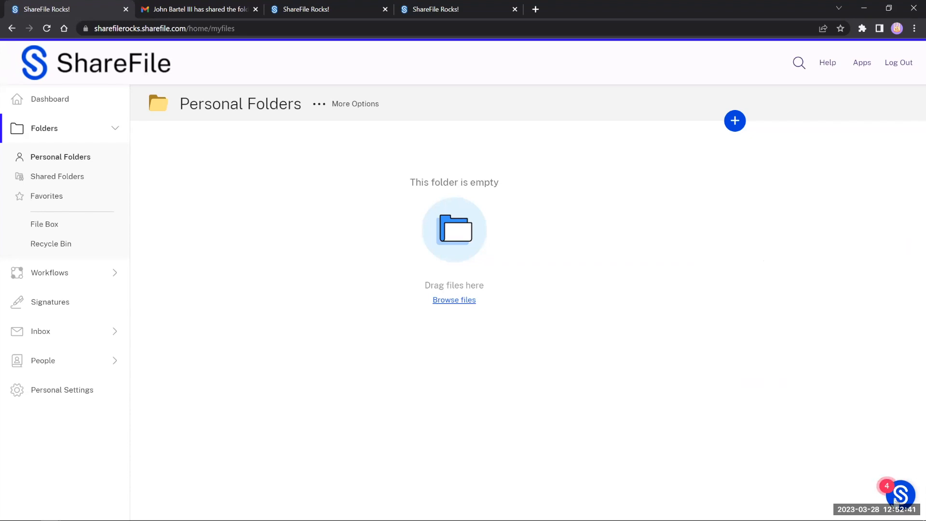
{"action": "left_click", "coordinate": [881, 485]}
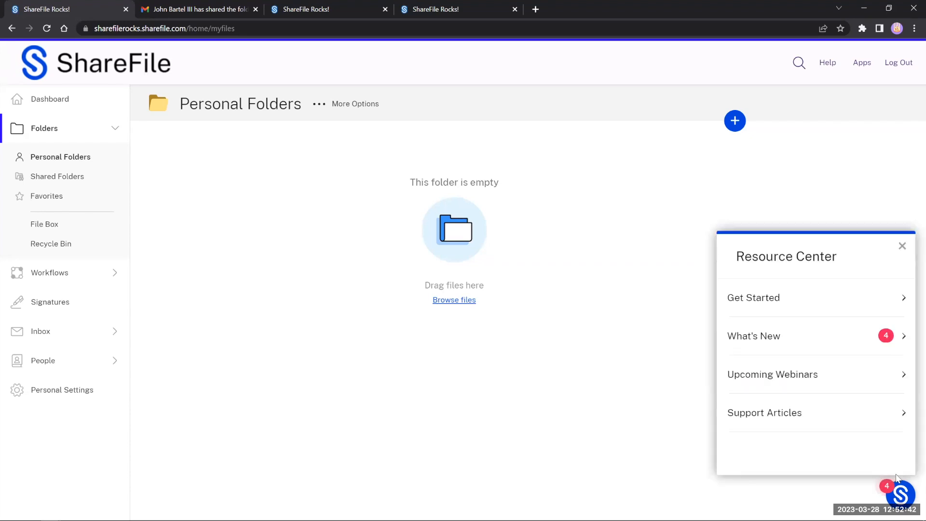
{"action": "left_click", "coordinate": [836, 344]}
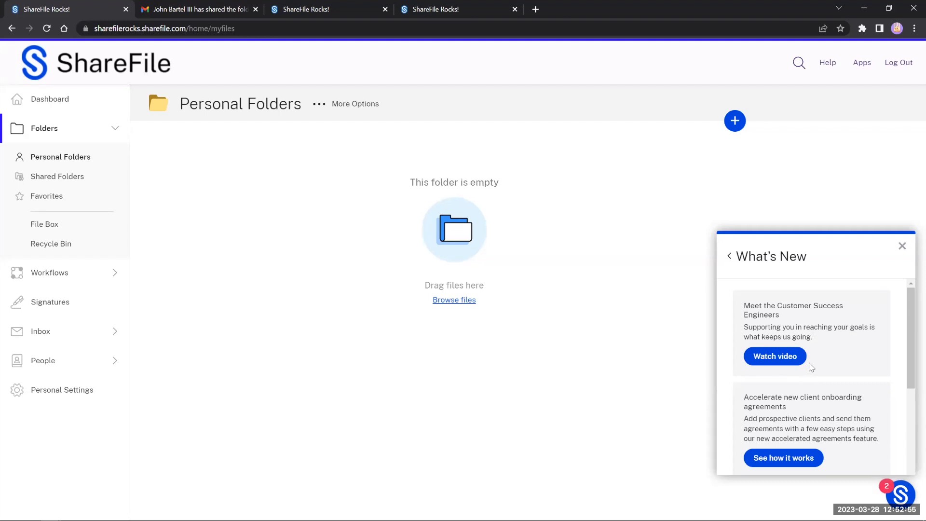
{"action": "scroll", "coordinate": [811, 368], "scroll_direction": "down", "scroll_amount": 4}
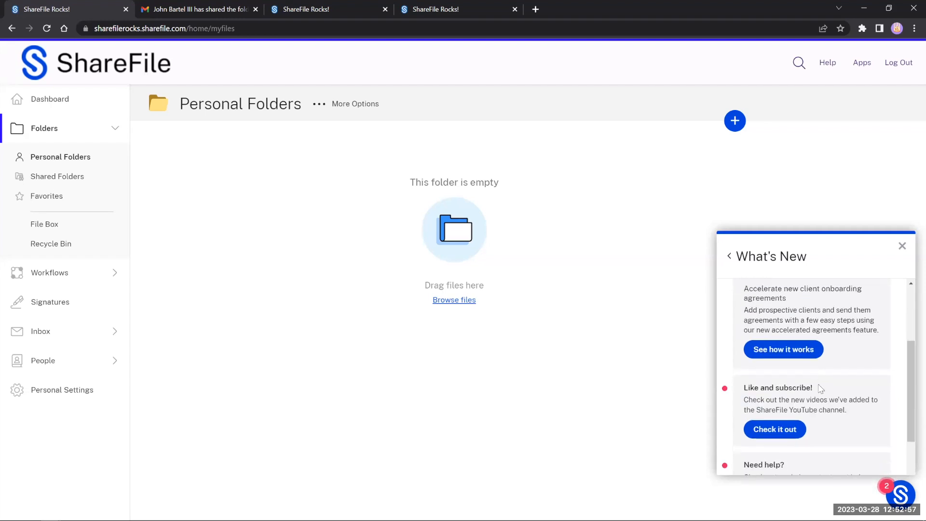
{"action": "scroll", "coordinate": [822, 399], "scroll_direction": "up", "scroll_amount": 3}
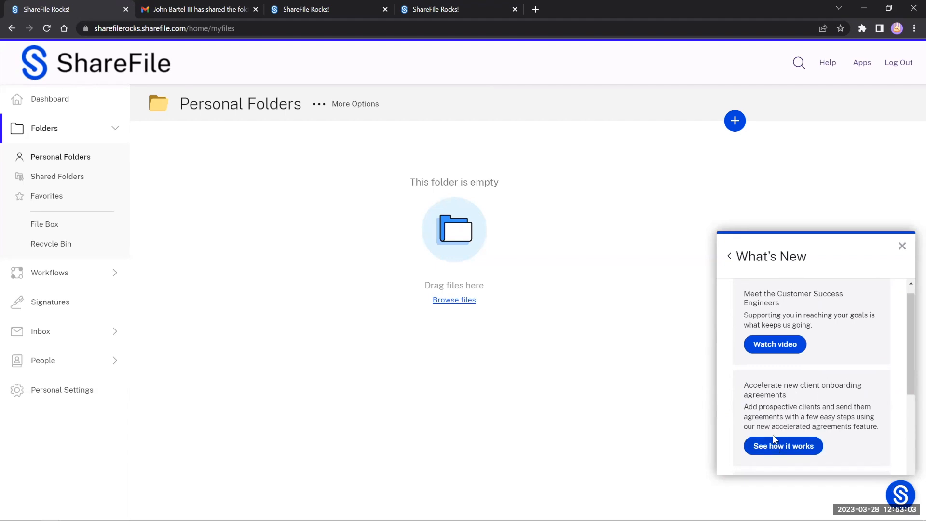
{"action": "left_click", "coordinate": [728, 256]}
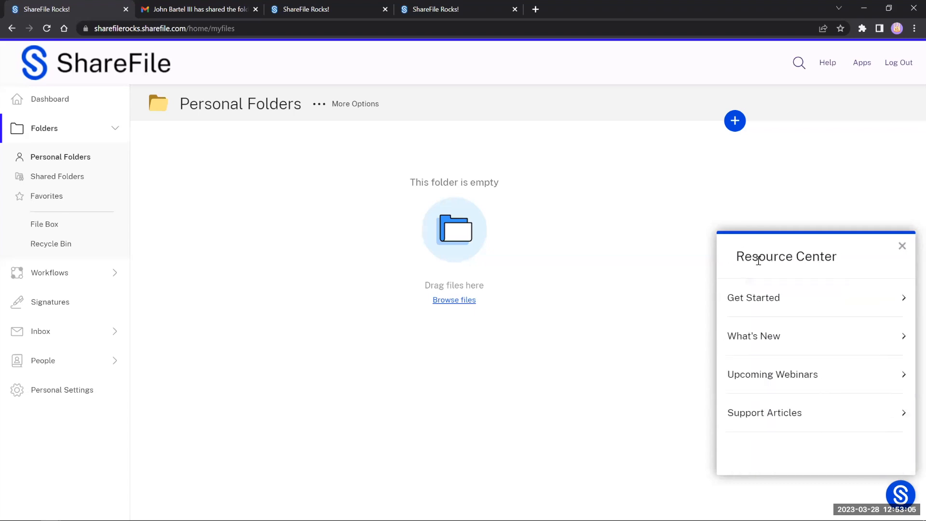
- Look over Upcoming Webinars, then open the 'How to Modify Folder Options' support article
{"action": "left_click", "coordinate": [815, 379]}
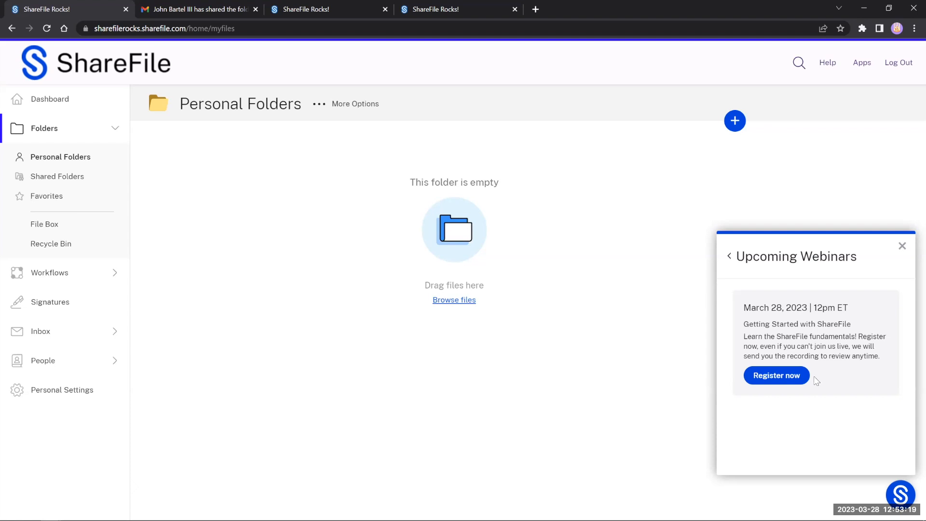
{"action": "left_click", "coordinate": [731, 257]}
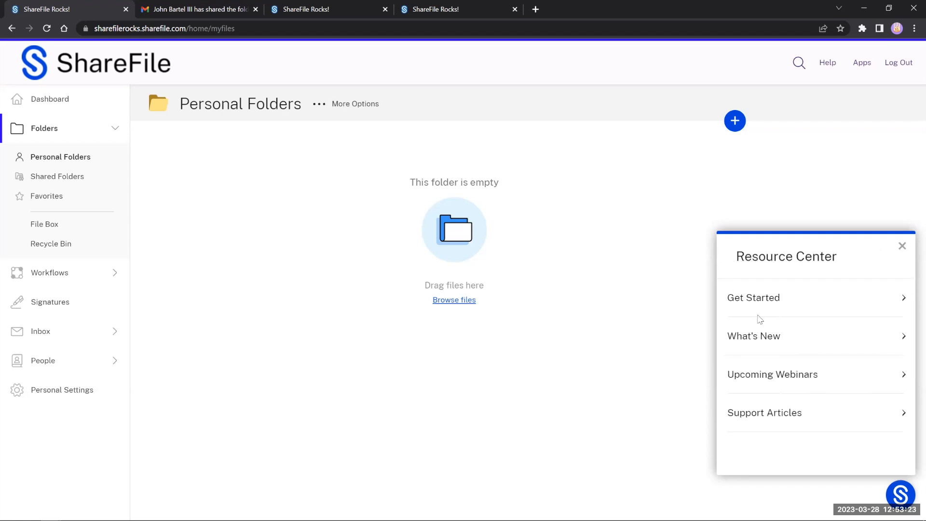
{"action": "left_click", "coordinate": [764, 413]}
{"action": "scroll", "coordinate": [774, 401], "scroll_direction": "down", "scroll_amount": 2}
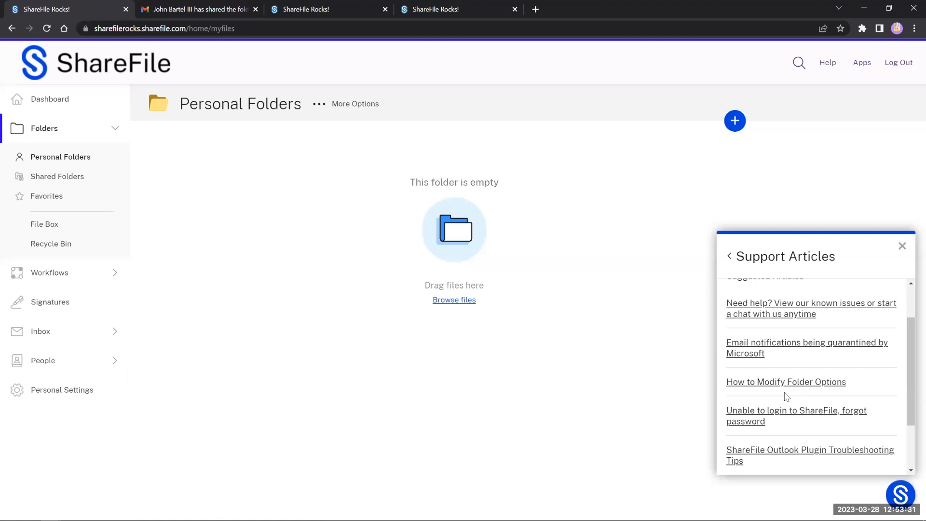
{"action": "scroll", "coordinate": [787, 386], "scroll_direction": "up", "scroll_amount": 2}
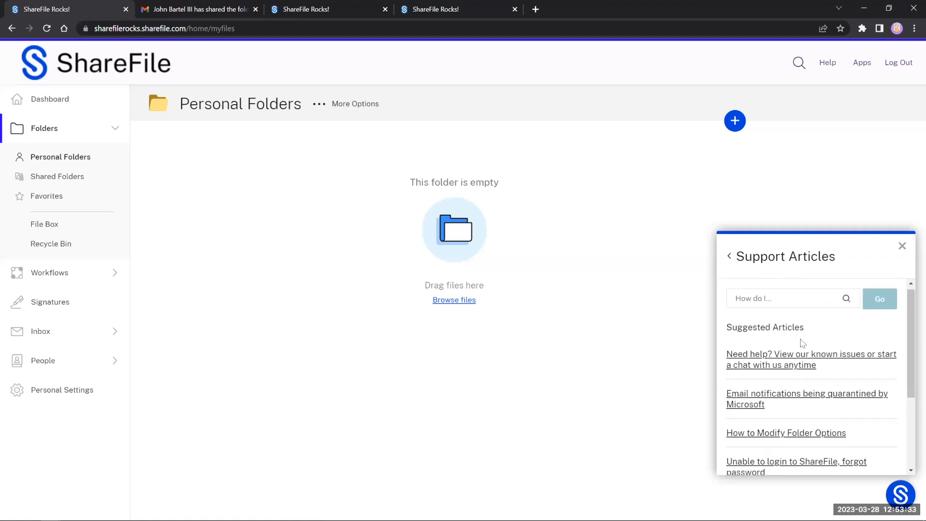
{"action": "scroll", "coordinate": [802, 343], "scroll_direction": "down", "scroll_amount": 4}
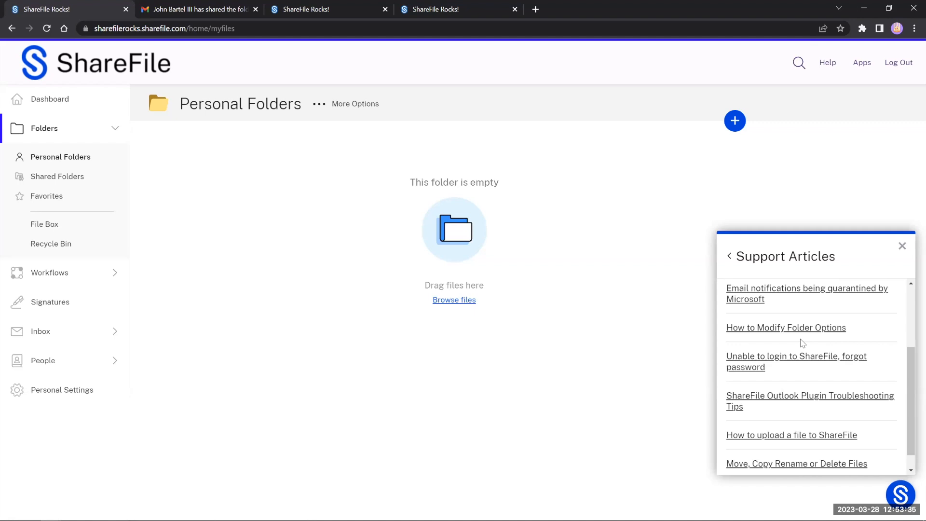
{"action": "left_click", "coordinate": [774, 330]}
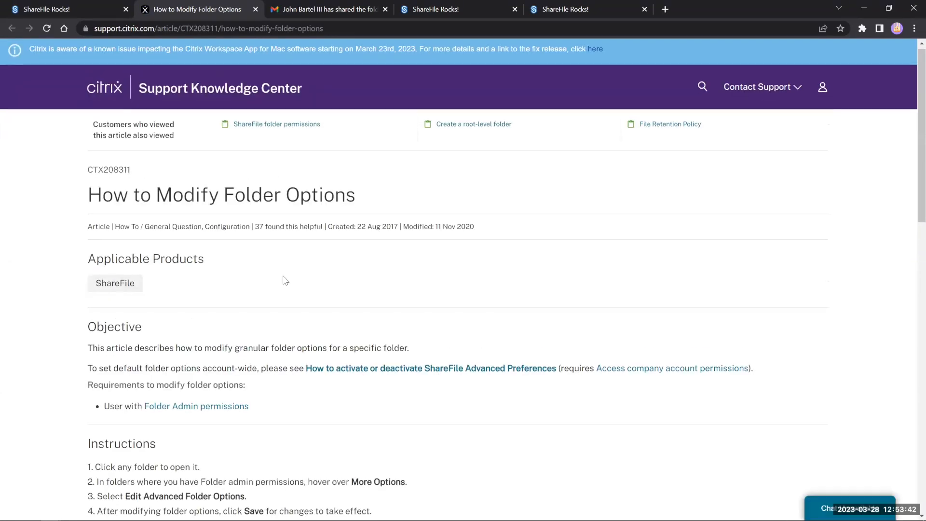
- Read through the 'How to Modify Folder Options' article (CTX208311), then return to the ShareFile tab
{"action": "scroll", "coordinate": [270, 292], "scroll_direction": "down", "scroll_amount": 2}
{"action": "scroll", "coordinate": [251, 309], "scroll_direction": "down", "scroll_amount": 2}
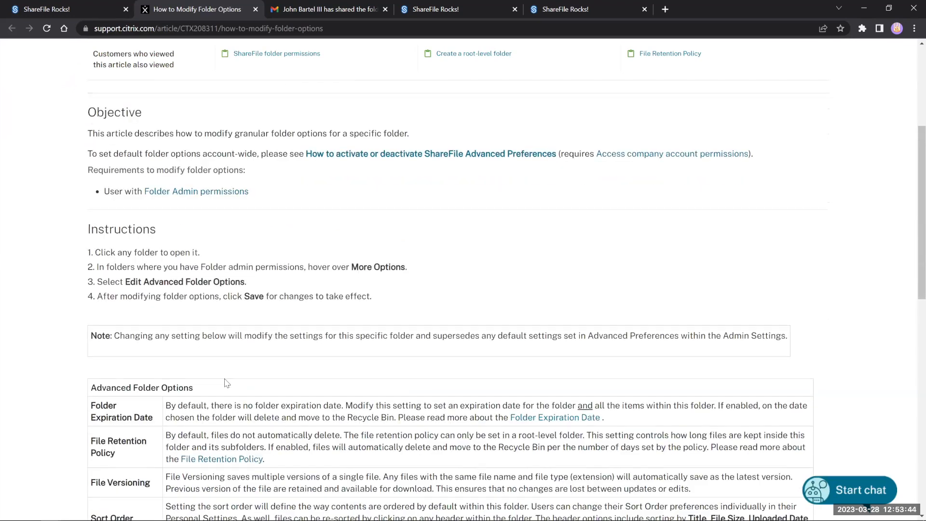
{"action": "scroll", "coordinate": [222, 374], "scroll_direction": "down", "scroll_amount": 7}
{"action": "left_click", "coordinate": [26, 9]}
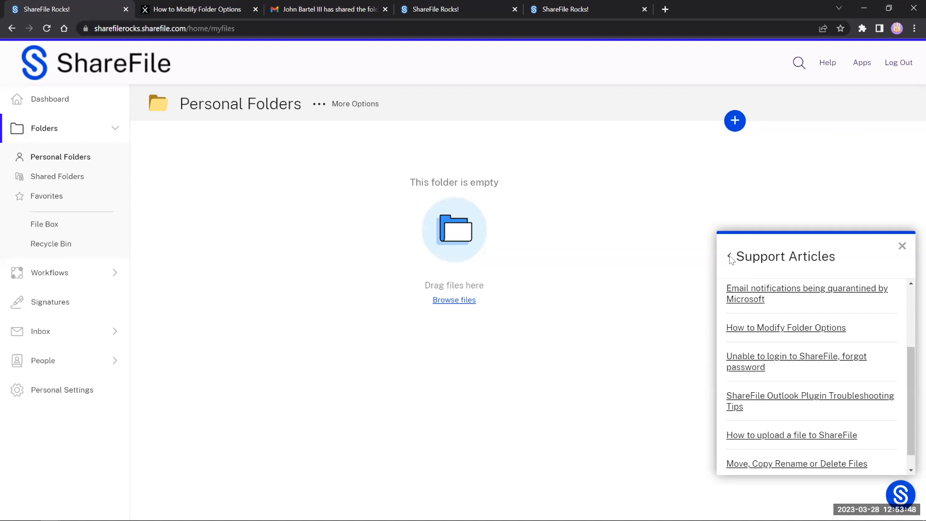
- Leave Support Articles, go to the Dashboard, and reopen the Resource Center there
{"action": "left_click", "coordinate": [729, 257]}
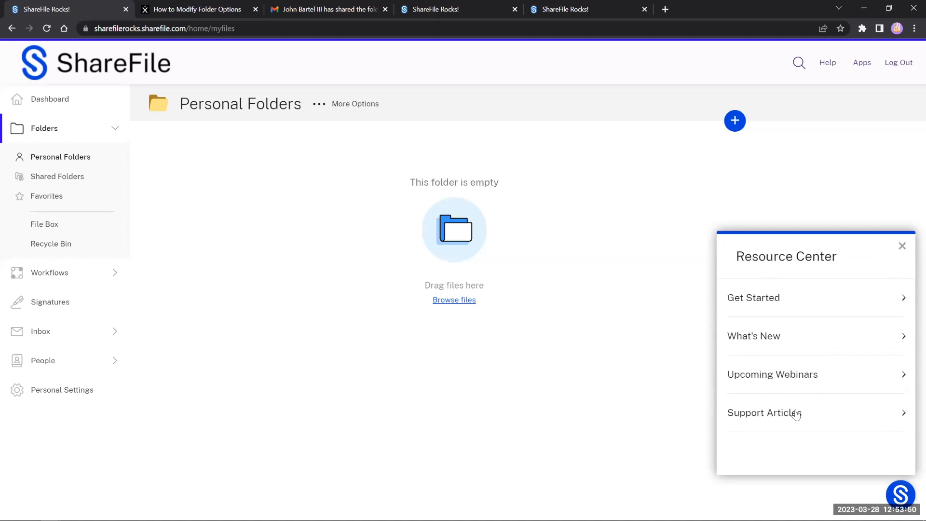
{"action": "left_click", "coordinate": [65, 100]}
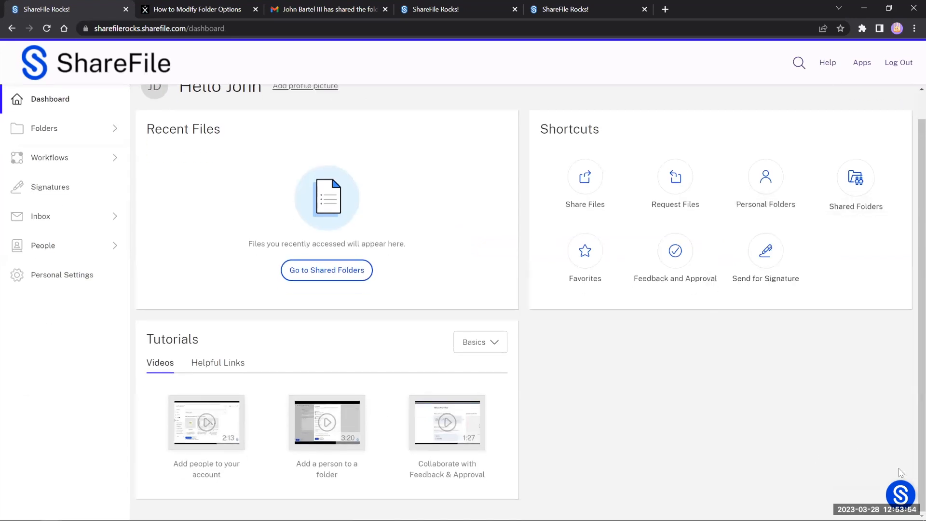
{"action": "left_click", "coordinate": [898, 493]}
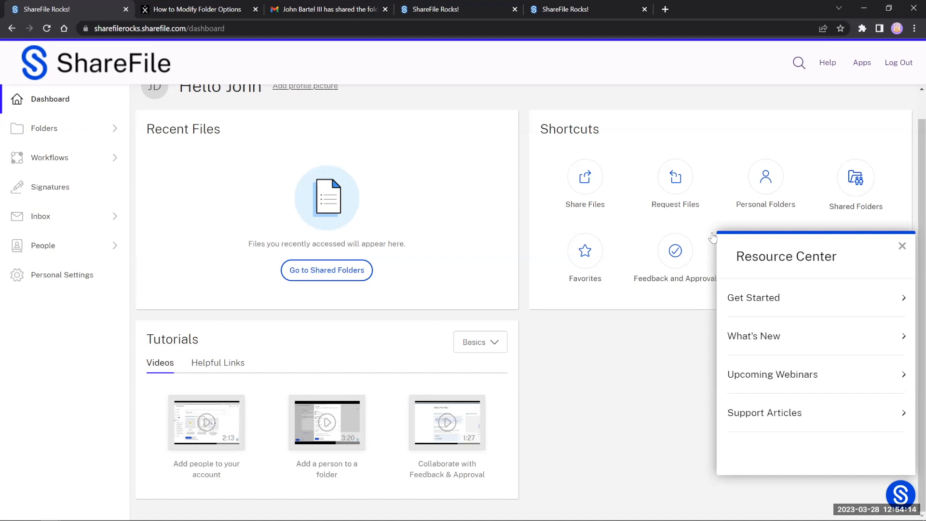
{"action": "left_click", "coordinate": [665, 9]}
- Go to youtube.com/c/sharefile/videos and scroll through the ShareFile channel's videos
{"action": "type", "text": "you"}
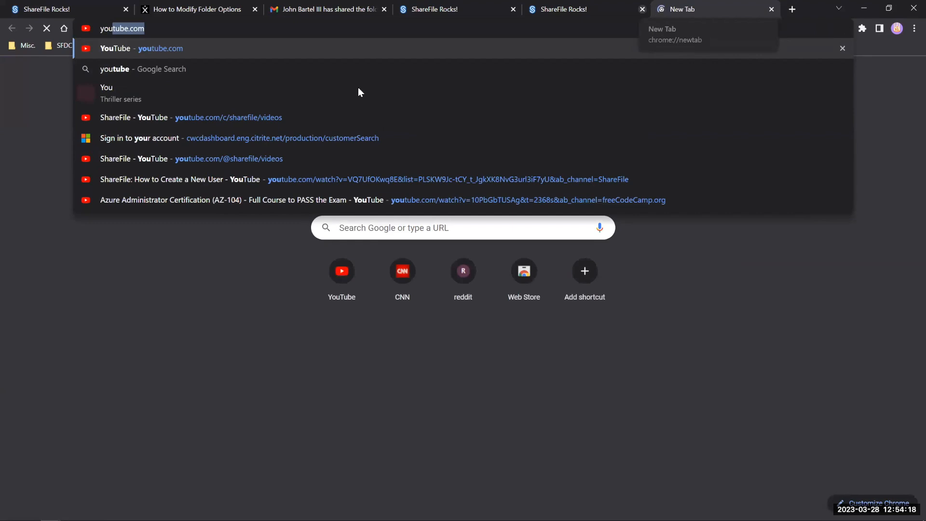
{"action": "left_click", "coordinate": [314, 126]}
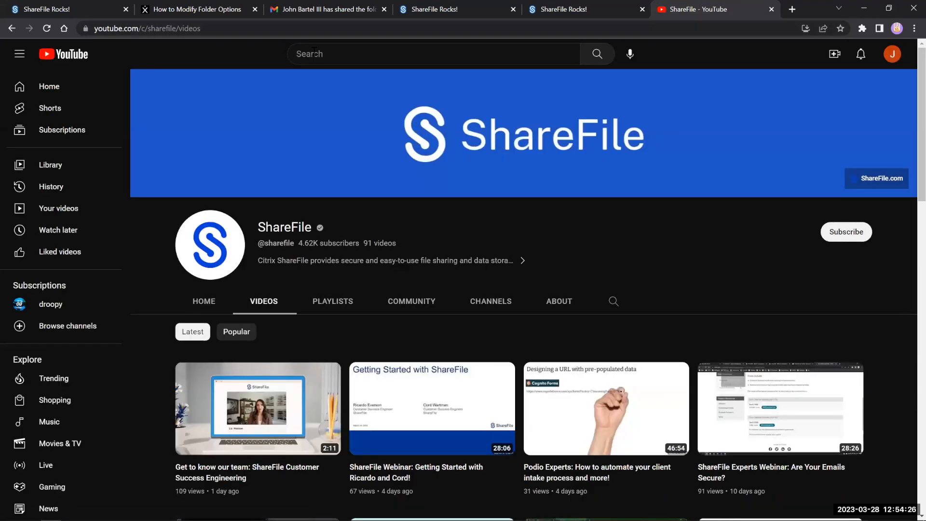
{"action": "left_click", "coordinate": [314, 52]}
{"action": "left_click", "coordinate": [707, 277]}
{"action": "scroll", "coordinate": [420, 295], "scroll_direction": "down", "scroll_amount": 2}
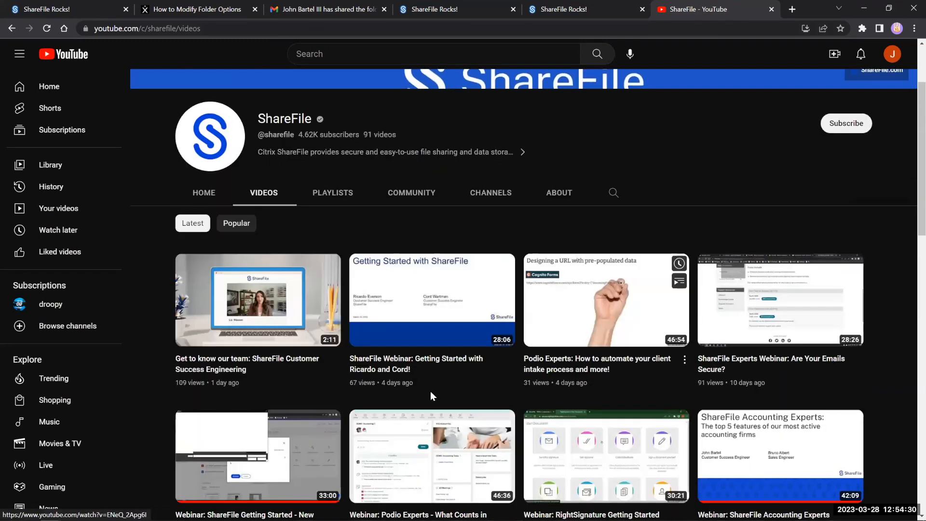
{"action": "scroll", "coordinate": [476, 370], "scroll_direction": "down", "scroll_amount": 5}
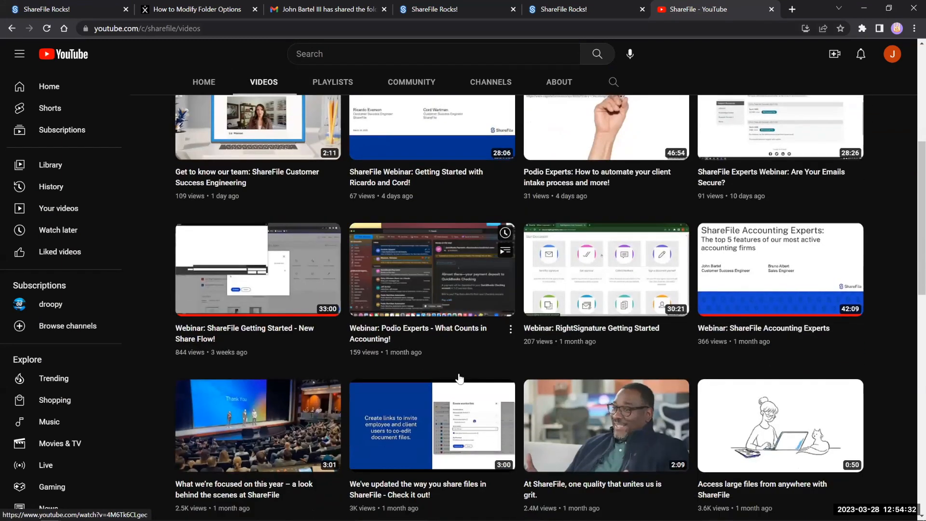
{"action": "scroll", "coordinate": [460, 376], "scroll_direction": "down", "scroll_amount": 7}
{"action": "scroll", "coordinate": [415, 214], "scroll_direction": "up", "scroll_amount": 8}
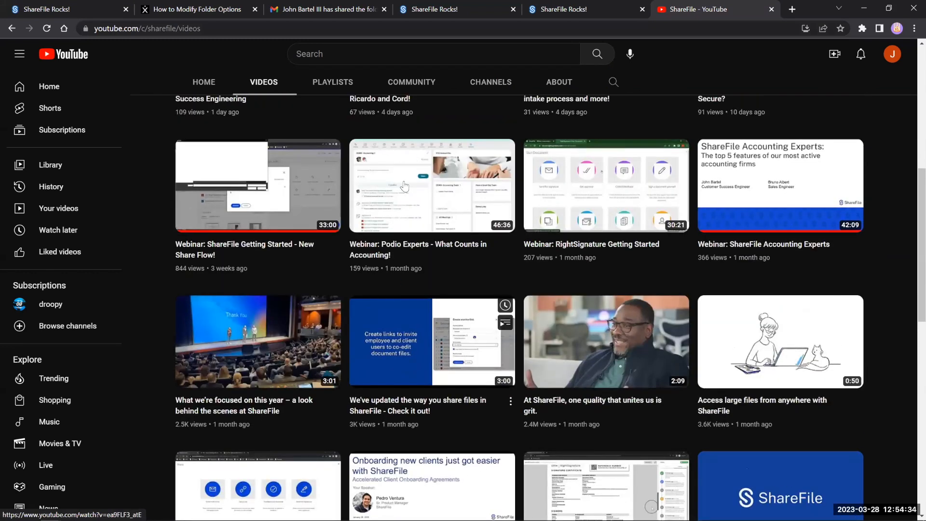
{"action": "scroll", "coordinate": [416, 214], "scroll_direction": "up", "scroll_amount": 5}
- Play the ShareFile Webinars playlist, then close the YouTube tab and the Resource Center
{"action": "left_click", "coordinate": [341, 193]}
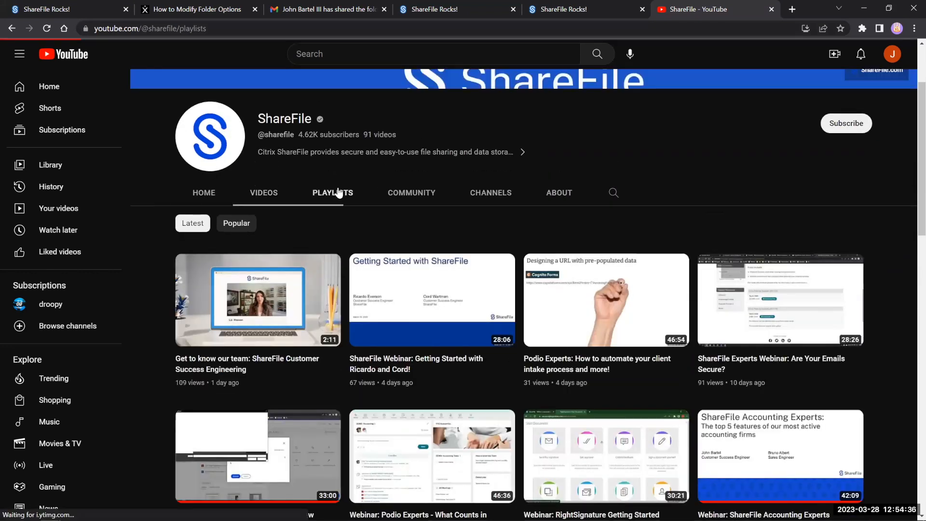
{"action": "scroll", "coordinate": [407, 285], "scroll_direction": "down", "scroll_amount": 2}
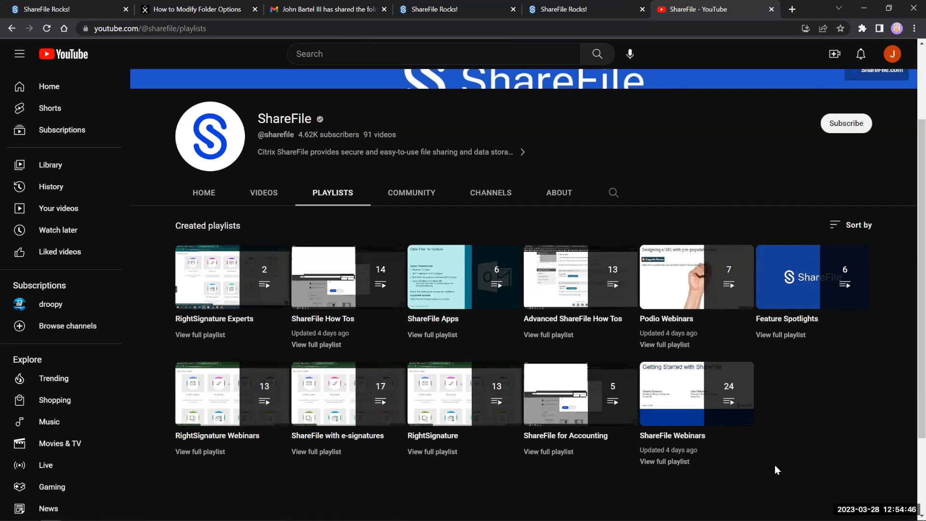
{"action": "left_click", "coordinate": [733, 401]}
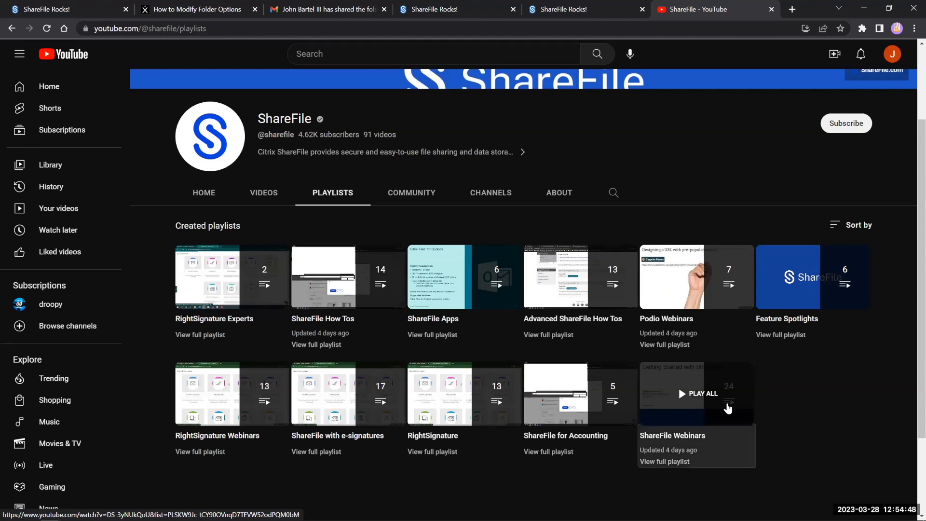
{"action": "left_click", "coordinate": [772, 10]}
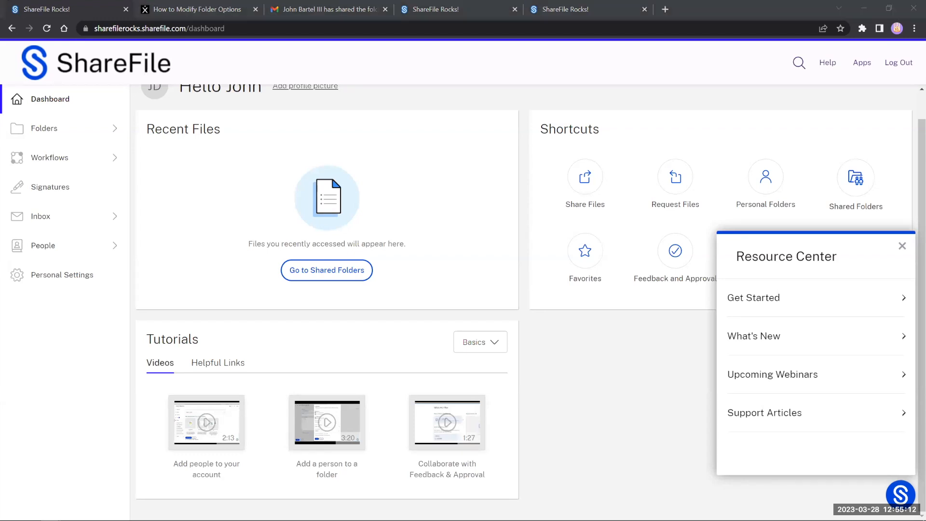
{"action": "left_click", "coordinate": [901, 246]}
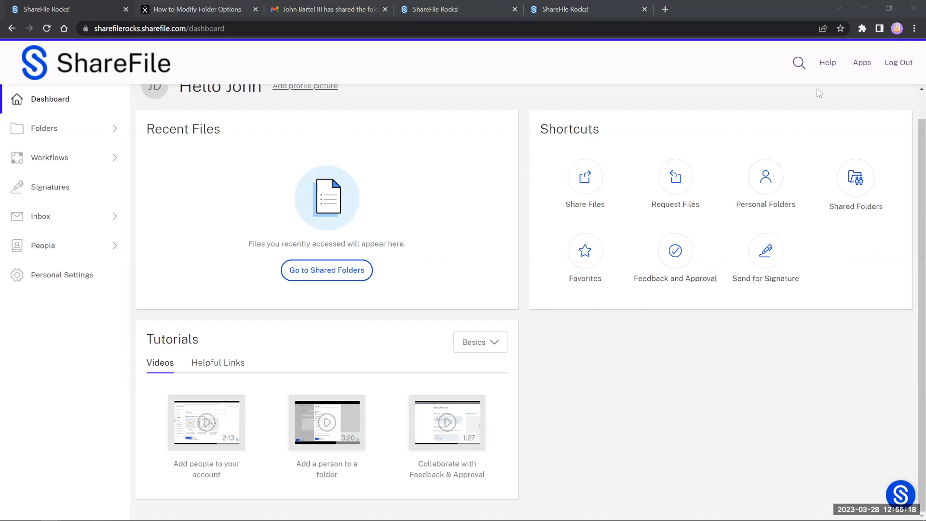
- Dismiss the empty file search and log out of ShareFile
{"action": "left_click", "coordinate": [798, 63]}
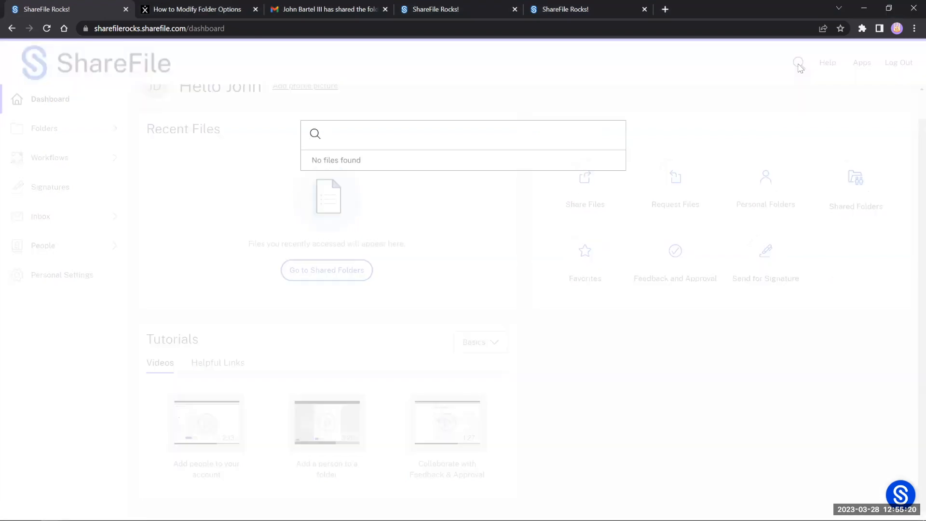
{"action": "left_click", "coordinate": [731, 67]}
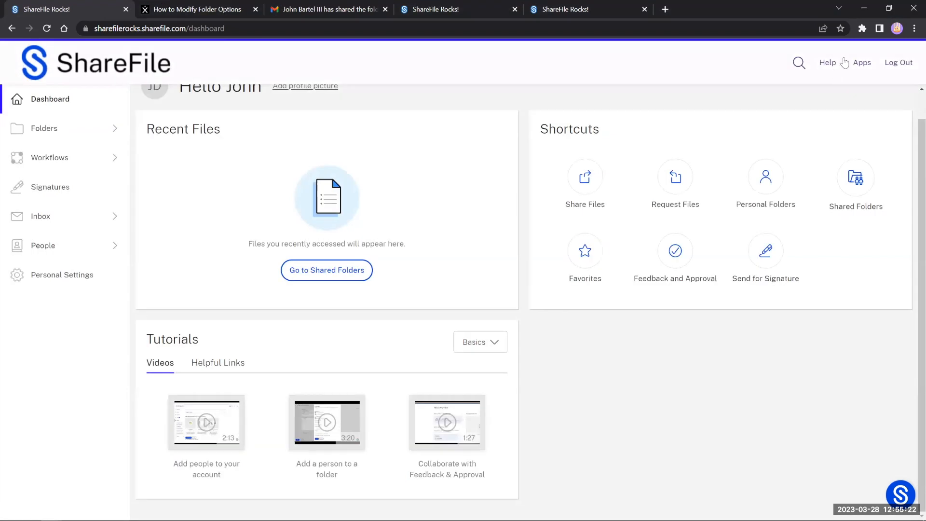
{"action": "left_click", "coordinate": [900, 61]}
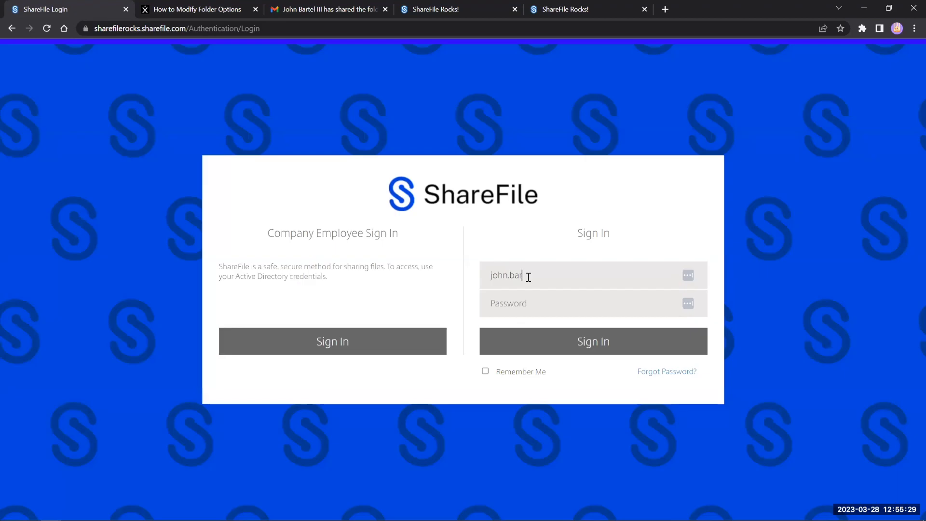
- Sign back in with the account email, password and a text-message verification code
{"action": "key", "text": "Tab"}
{"action": "type", "text": "•••••••••••"}
{"action": "key", "text": "Return"}
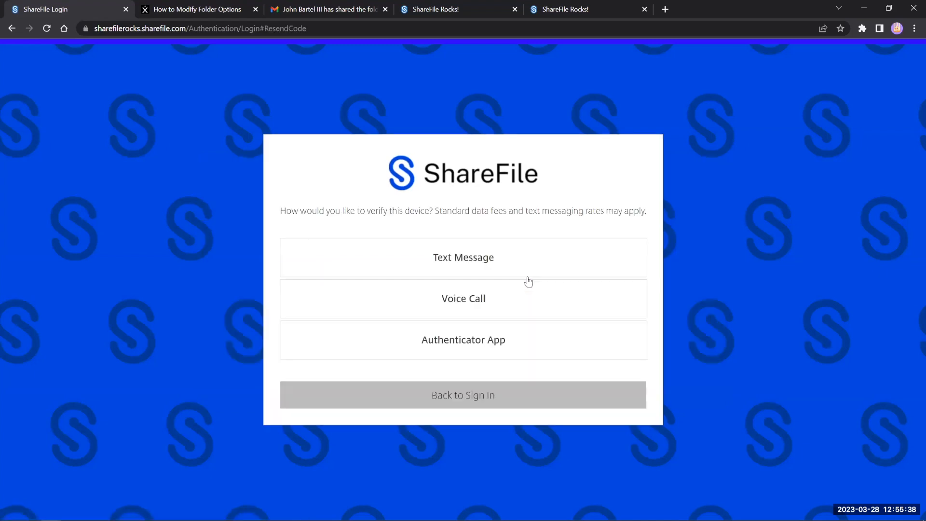
{"action": "left_click", "coordinate": [507, 261]}
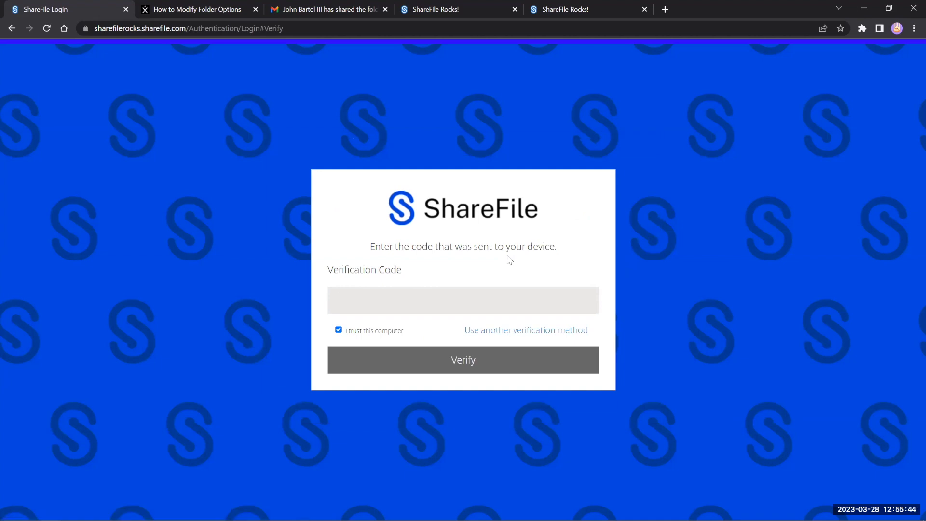
{"action": "key", "text": "Return"}
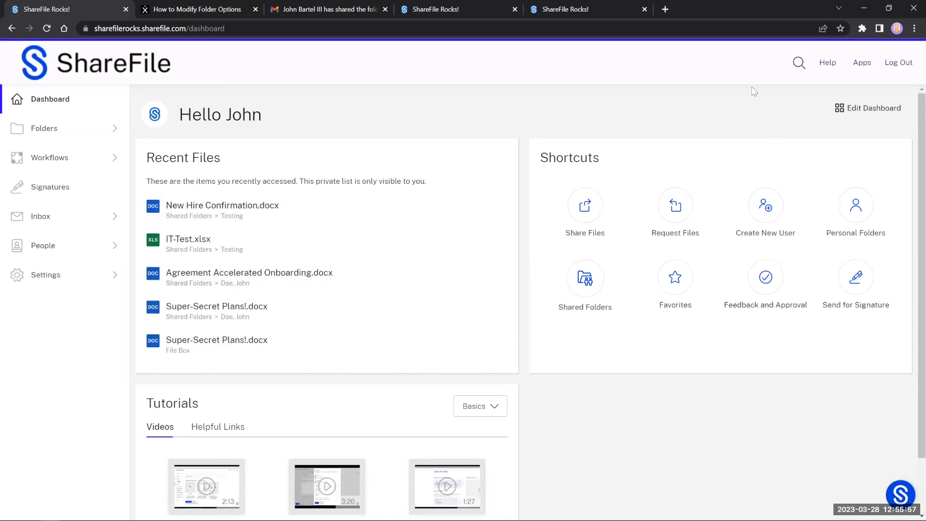
- Search ShareFile for 'proj' and open the Project 2023 folder result
{"action": "left_click", "coordinate": [797, 64]}
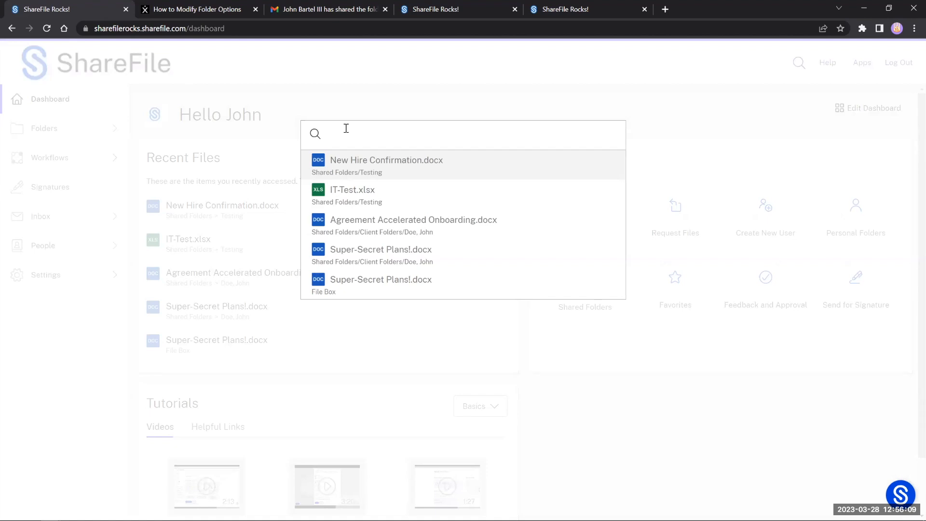
{"action": "type", "text": "proj"}
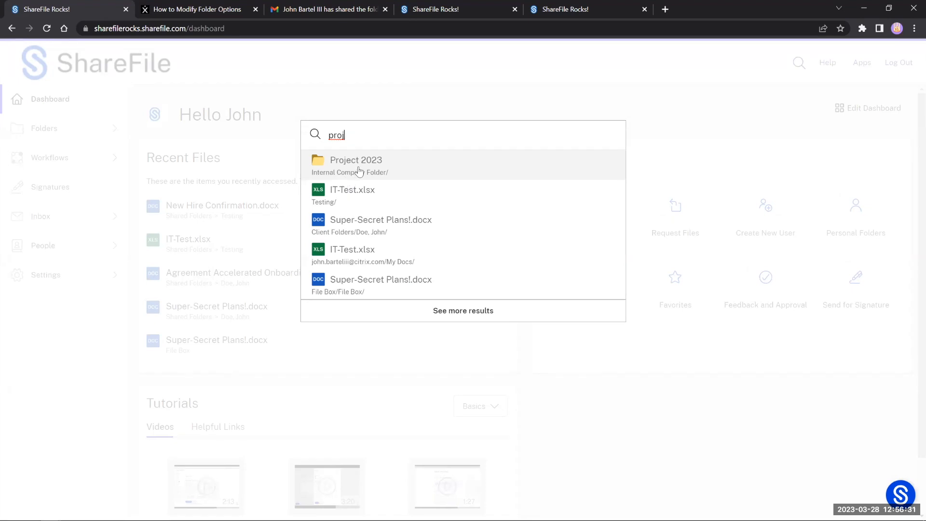
{"action": "left_click", "coordinate": [369, 174]}
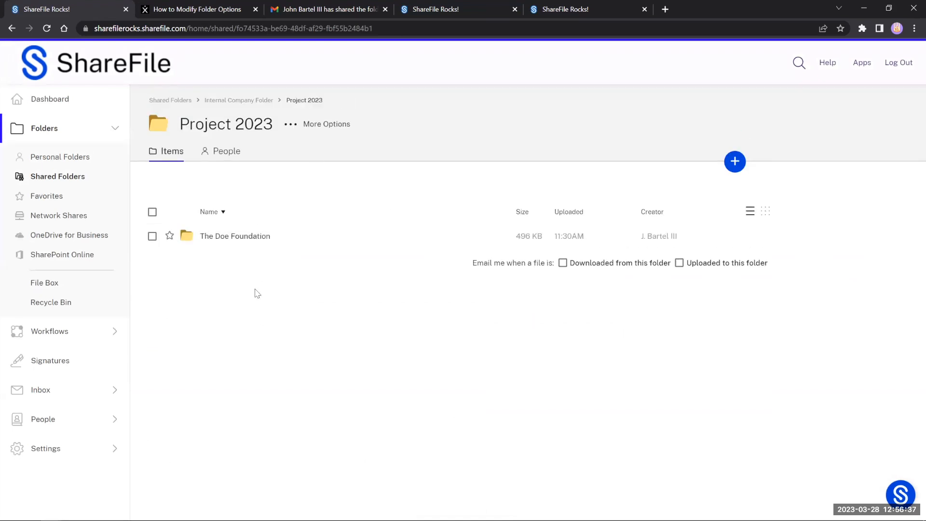
- Close the search results overlay, return to the Dashboard, and go to the Apps page
{"action": "left_click", "coordinate": [795, 71]}
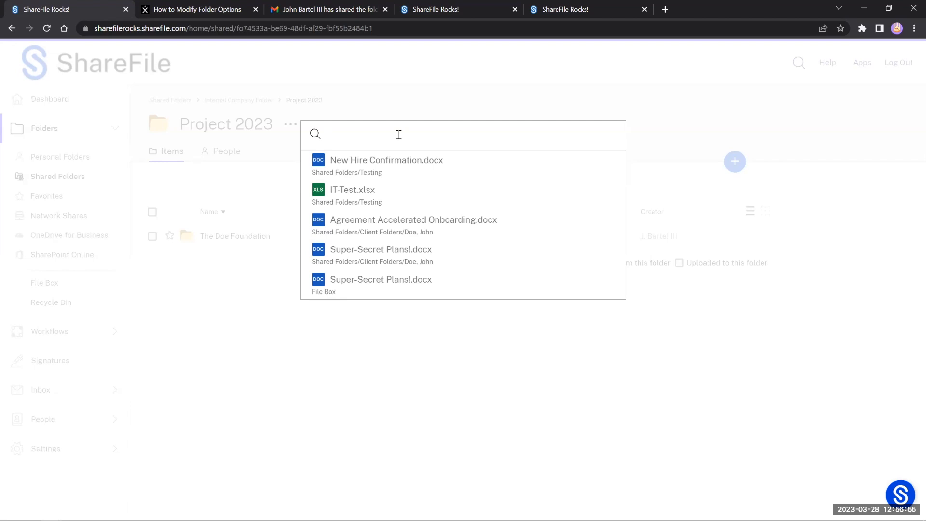
{"action": "left_click", "coordinate": [429, 68]}
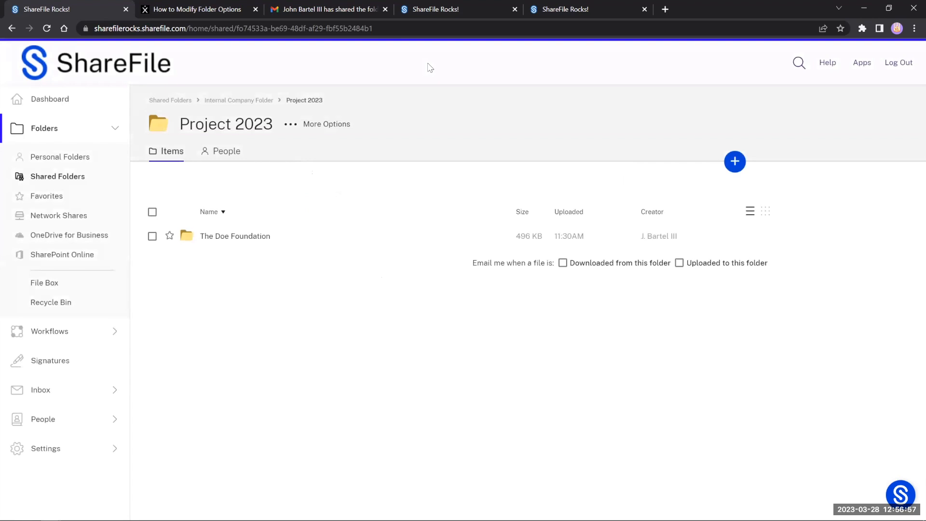
{"action": "left_click", "coordinate": [79, 106]}
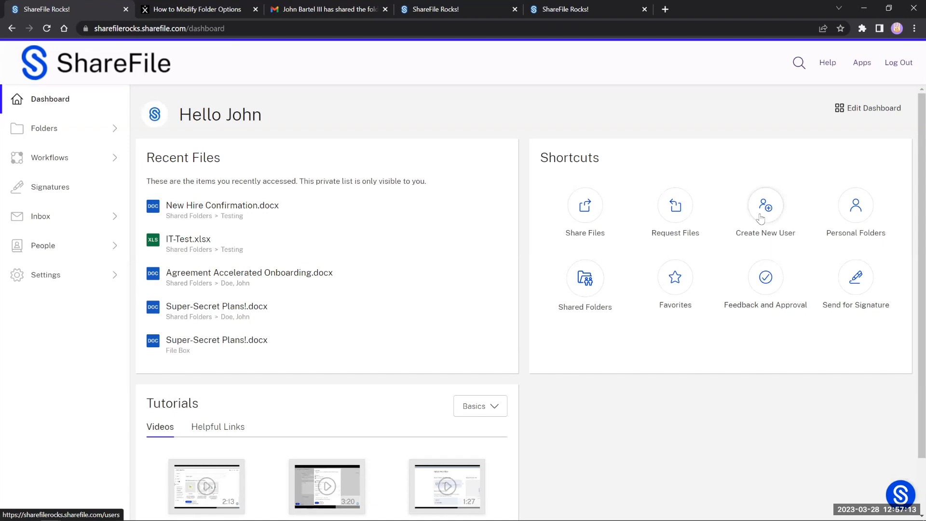
{"action": "left_click", "coordinate": [862, 65]}
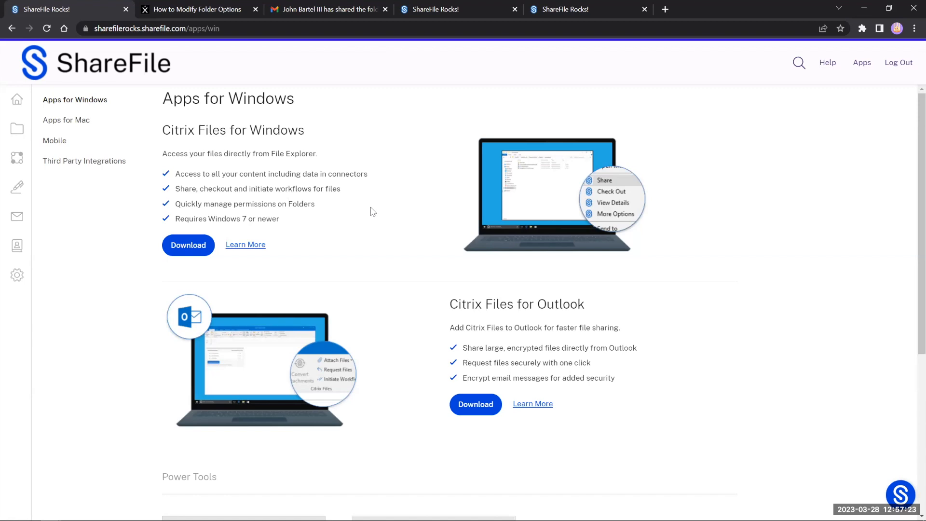
- Look over the Apps for Windows downloads, then switch to the File Explorer window
{"action": "scroll", "coordinate": [386, 224], "scroll_direction": "down", "scroll_amount": 3}
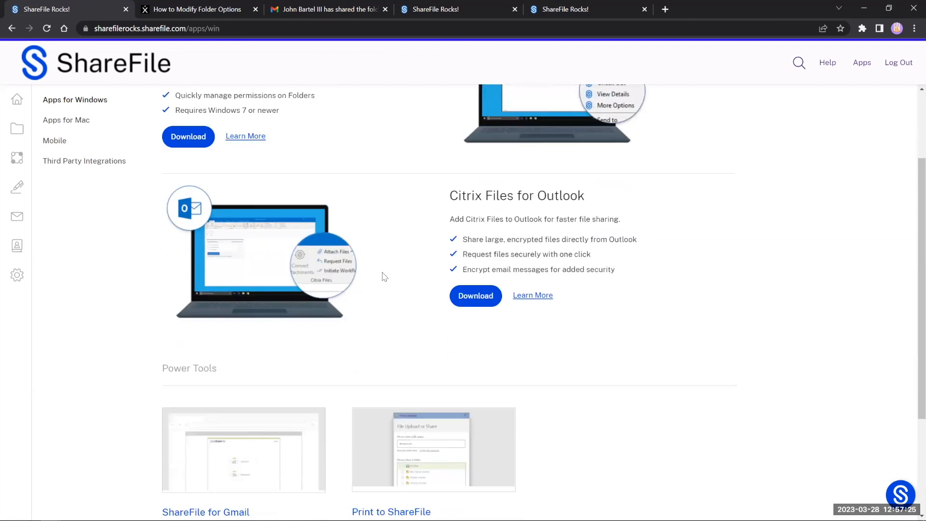
{"action": "scroll", "coordinate": [396, 268], "scroll_direction": "up", "scroll_amount": 3}
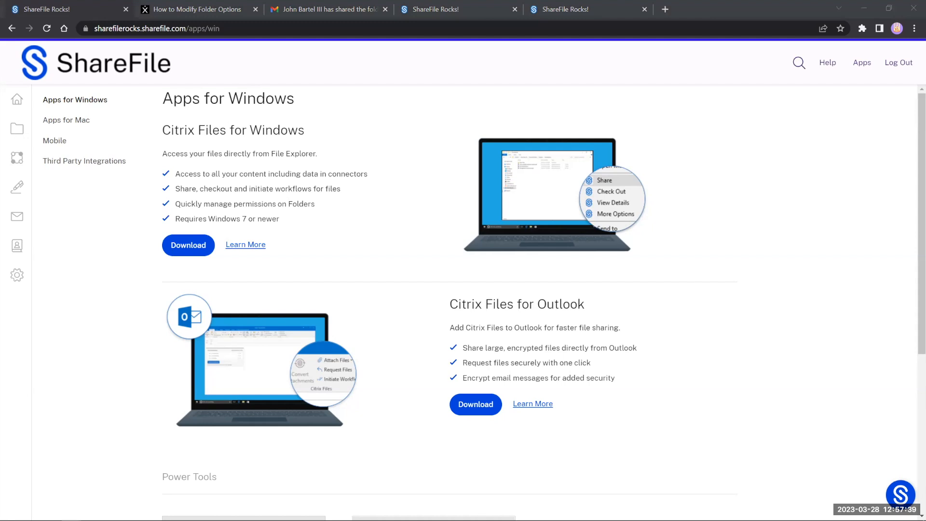
{"action": "key", "text": "alt+Tab"}
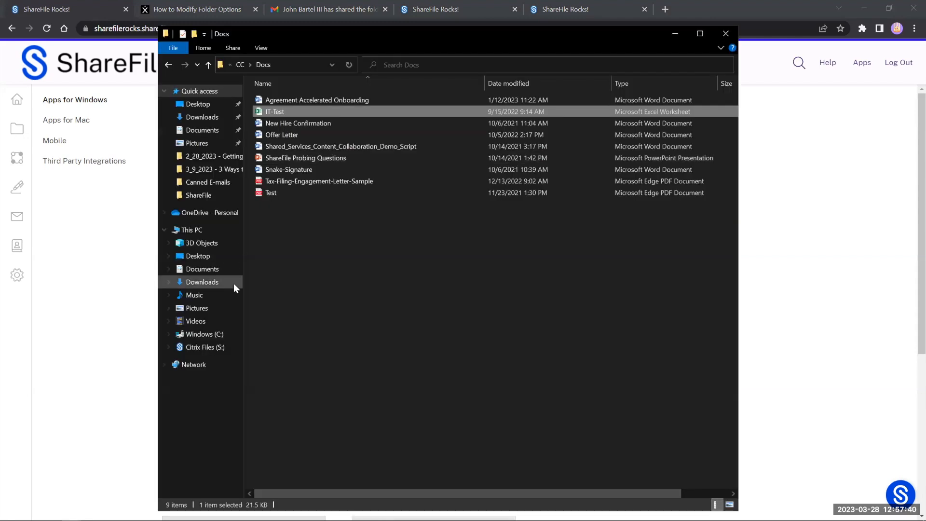
- Browse Personal Folders on the Citrix Files (S:) drive, then close File Explorer
{"action": "left_click", "coordinate": [217, 349]}
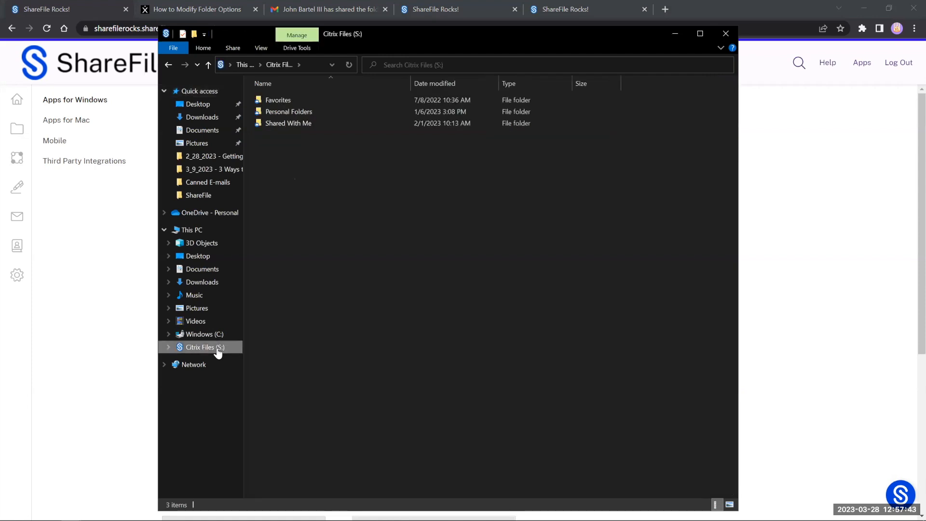
{"action": "double_click", "coordinate": [297, 113]}
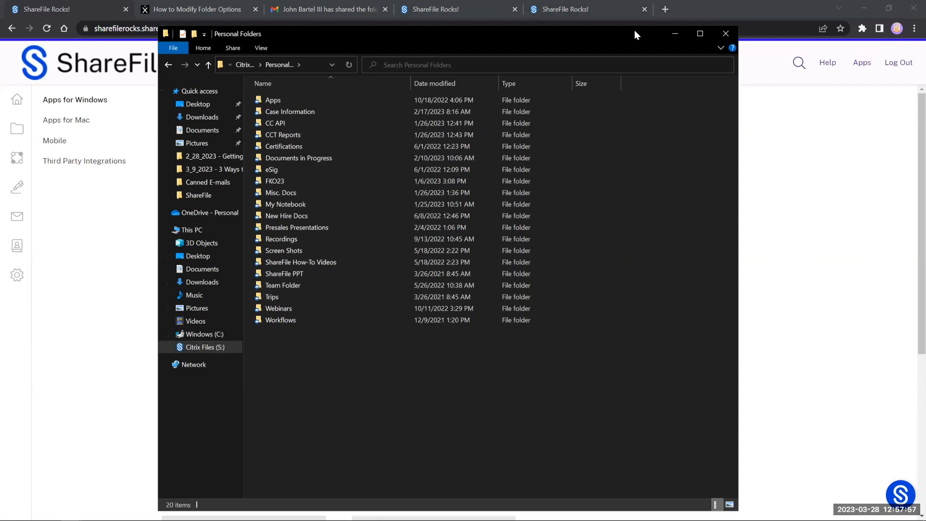
{"action": "left_click", "coordinate": [676, 34]}
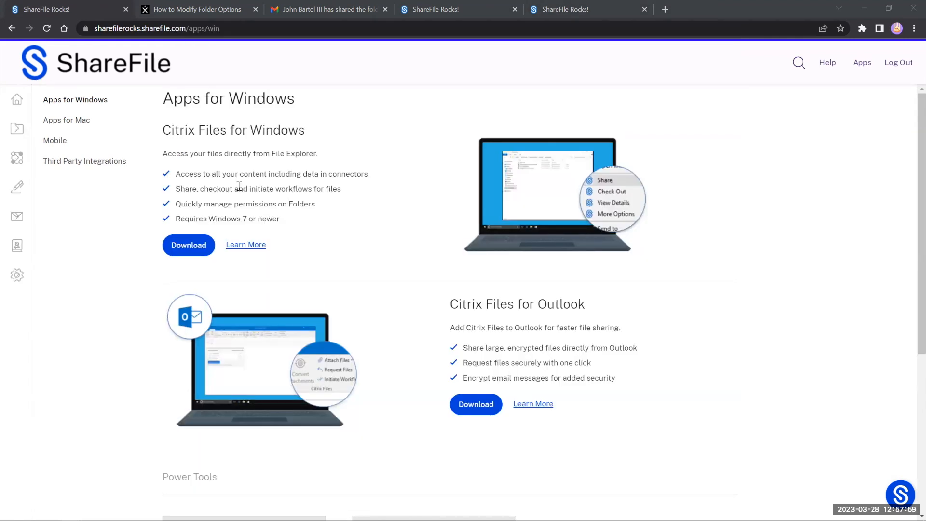
{"action": "scroll", "coordinate": [580, 239], "scroll_direction": "down", "scroll_amount": 2}
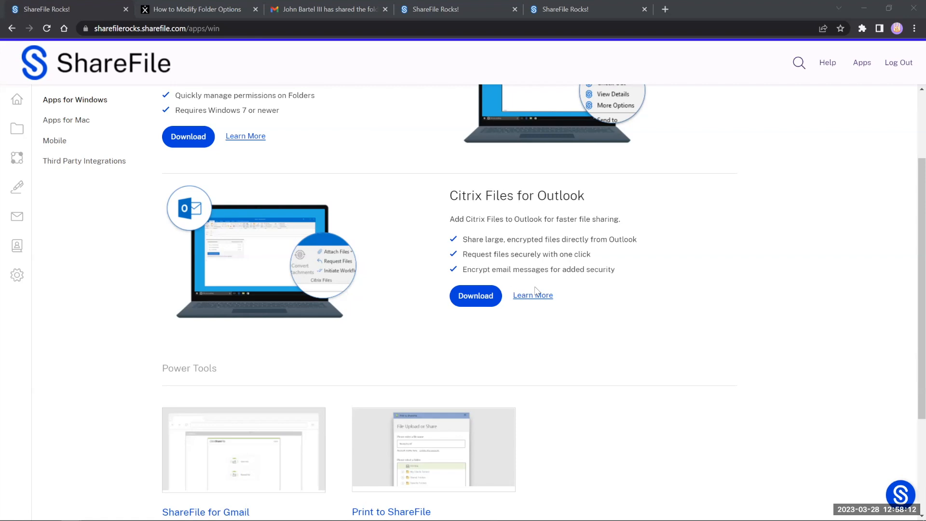
{"action": "scroll", "coordinate": [507, 282], "scroll_direction": "down", "scroll_amount": 2}
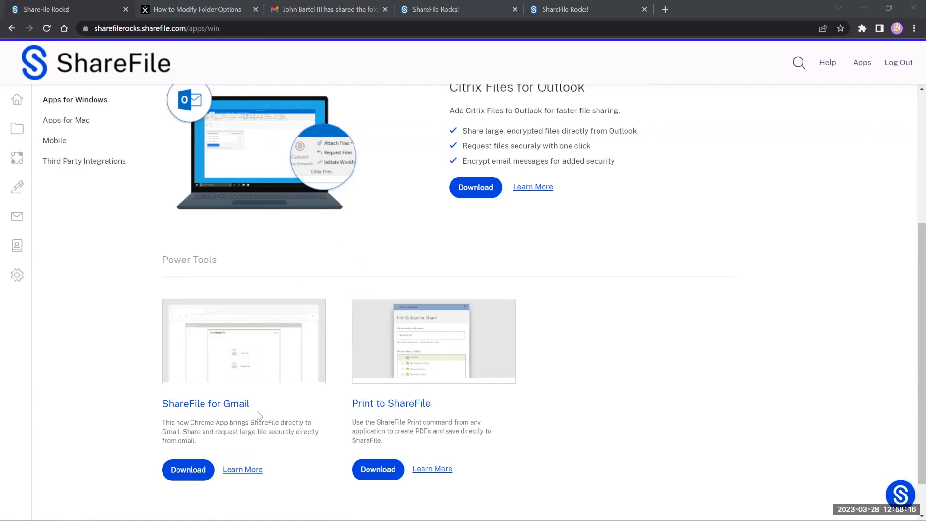
{"action": "left_click_drag", "start_coordinate": [258, 407], "coordinate": [222, 405]}
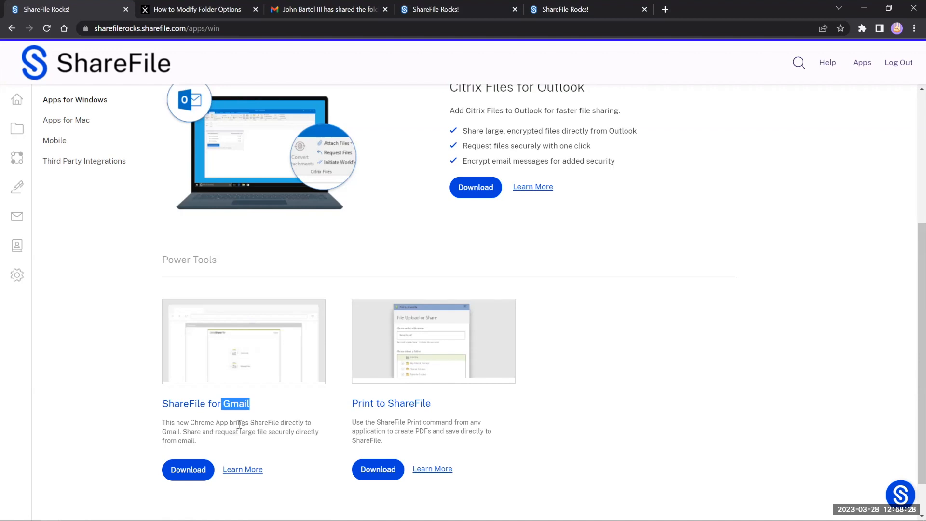
{"action": "scroll", "coordinate": [314, 458], "scroll_direction": "up", "scroll_amount": 5}
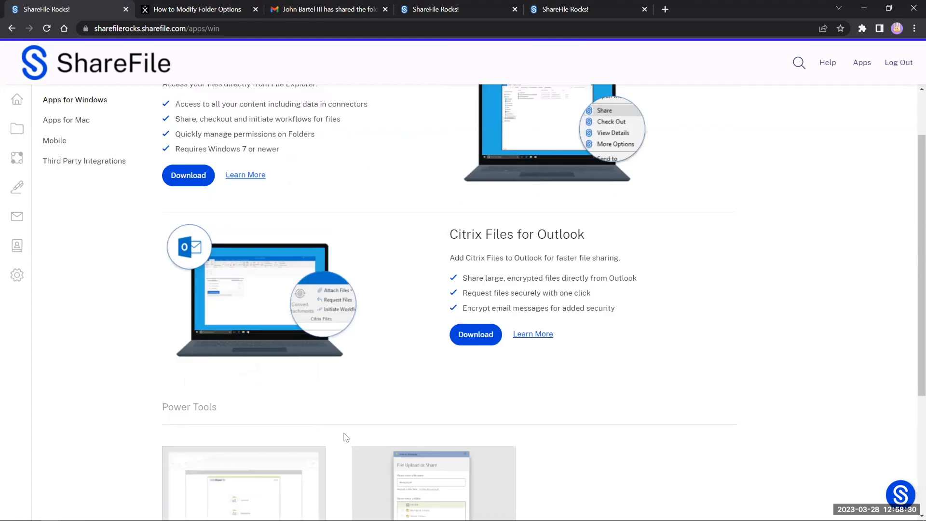
- Look through the Apps for Mac and Mobile apps pages
{"action": "left_click", "coordinate": [75, 121]}
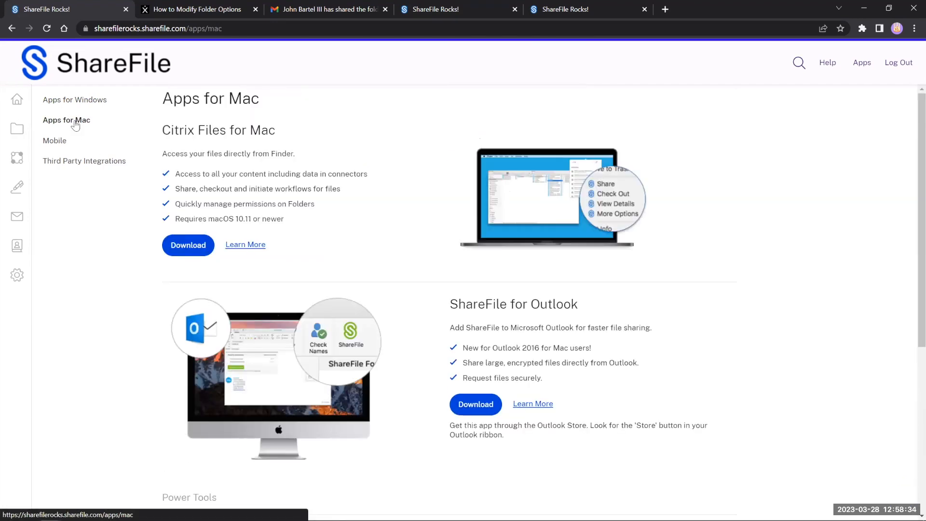
{"action": "scroll", "coordinate": [477, 319], "scroll_direction": "down", "scroll_amount": 3}
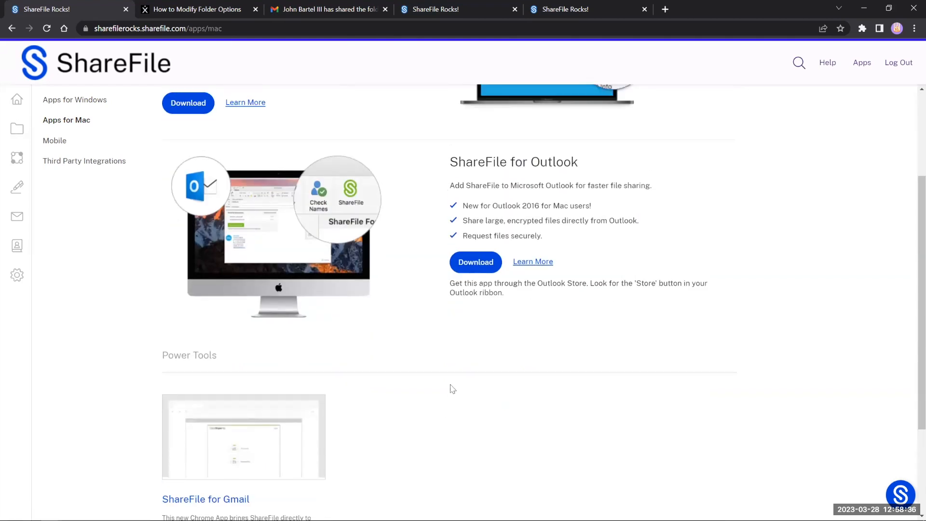
{"action": "scroll", "coordinate": [338, 313], "scroll_direction": "up", "scroll_amount": 3}
{"action": "left_click", "coordinate": [56, 142]}
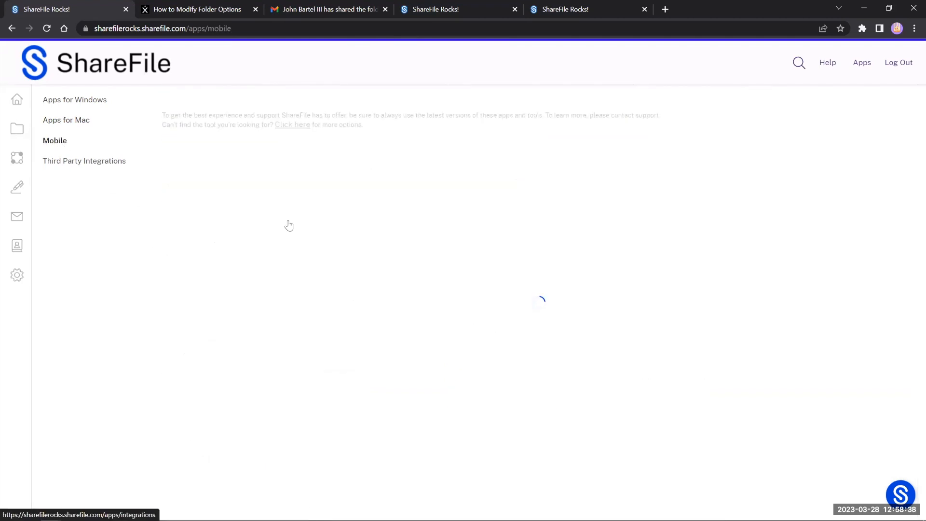
{"action": "scroll", "coordinate": [382, 325], "scroll_direction": "down", "scroll_amount": 1}
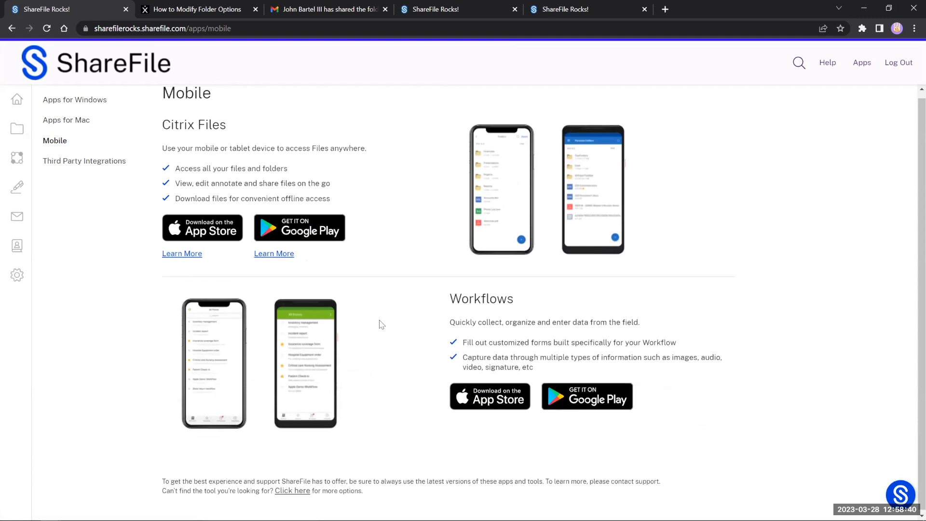
{"action": "scroll", "coordinate": [378, 328], "scroll_direction": "up", "scroll_amount": 1}
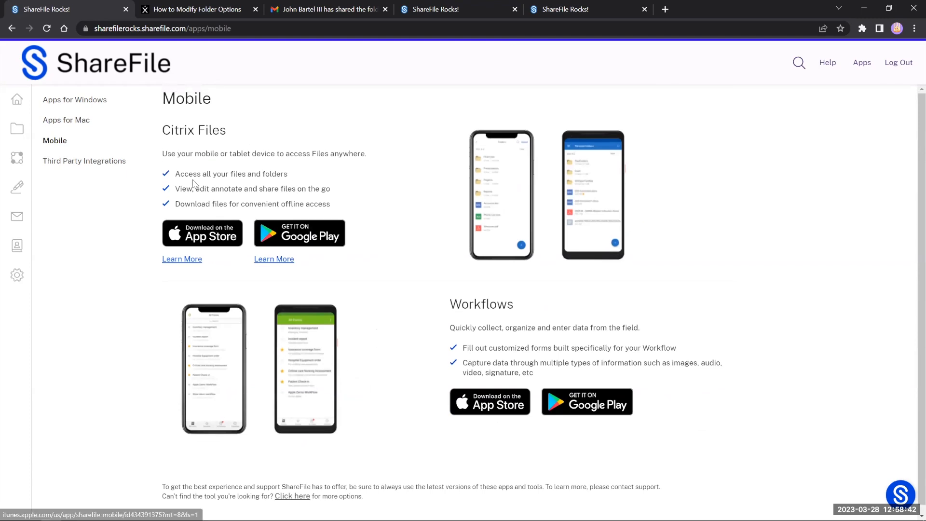
- Review the Third Party Integrations page, including Microsoft Office Online, Zapier, Hubdoc and Smarsh
{"action": "left_click", "coordinate": [123, 164]}
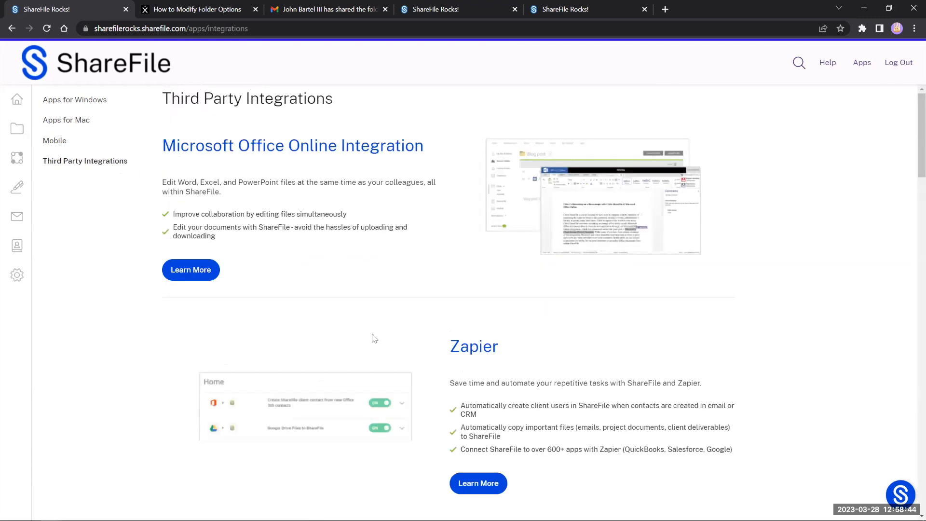
{"action": "scroll", "coordinate": [349, 333], "scroll_direction": "down", "scroll_amount": 2}
{"action": "scroll", "coordinate": [349, 333], "scroll_direction": "down", "scroll_amount": 5}
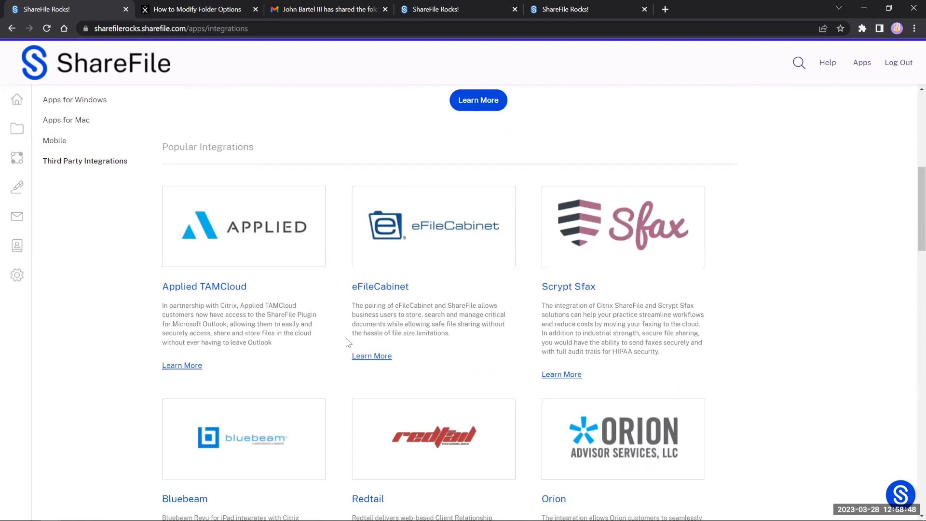
{"action": "scroll", "coordinate": [348, 342], "scroll_direction": "down", "scroll_amount": 5}
{"action": "scroll", "coordinate": [349, 343], "scroll_direction": "down", "scroll_amount": 3}
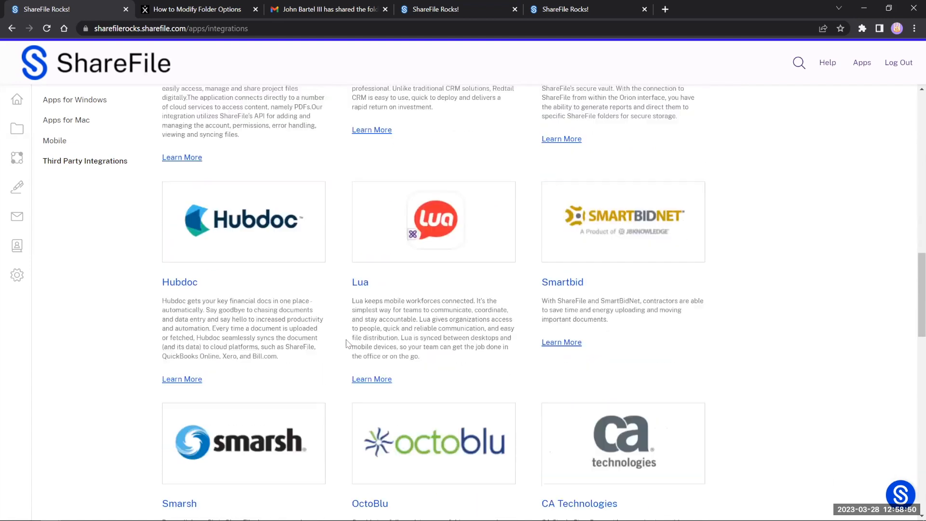
{"action": "scroll", "coordinate": [347, 342], "scroll_direction": "down", "scroll_amount": 4}
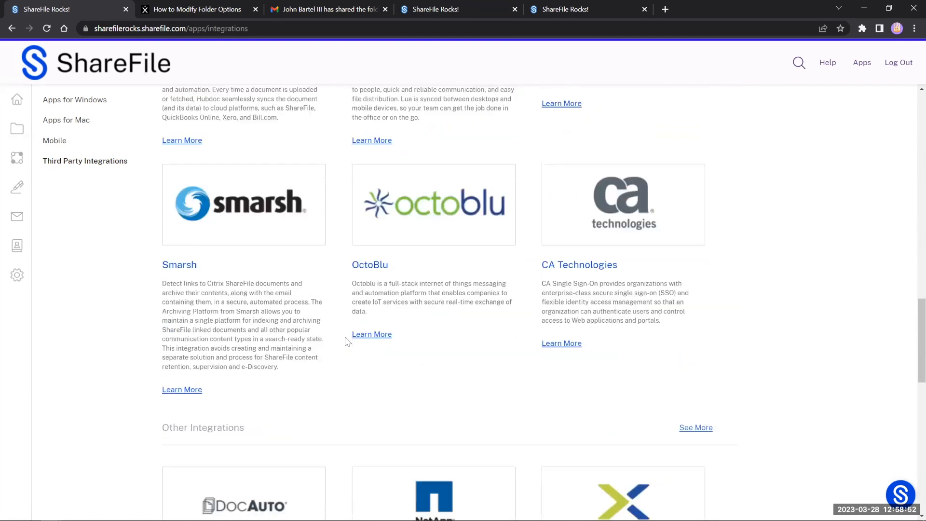
{"action": "scroll", "coordinate": [347, 342], "scroll_direction": "up", "scroll_amount": 17}
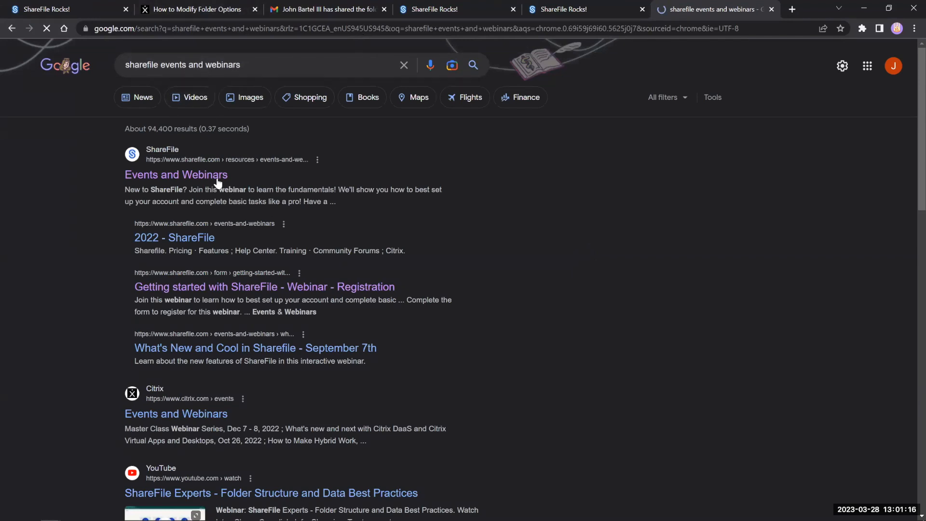
- Open the sharefile.com Events and Webinars link from the Google results
{"action": "left_click", "coordinate": [189, 179]}
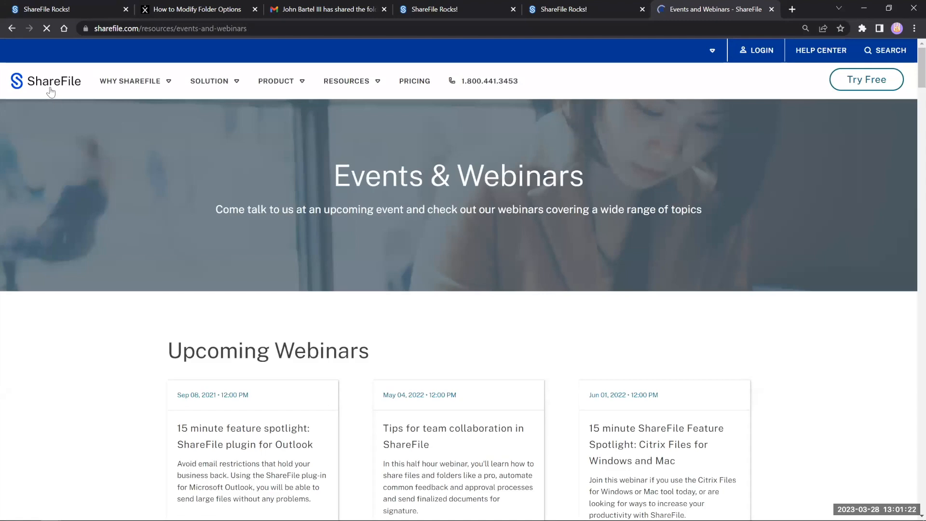
- Check the Resources menu and the Upcoming Webinars list through Getting Started with ShareFile on April 25
{"action": "left_click", "coordinate": [350, 80]}
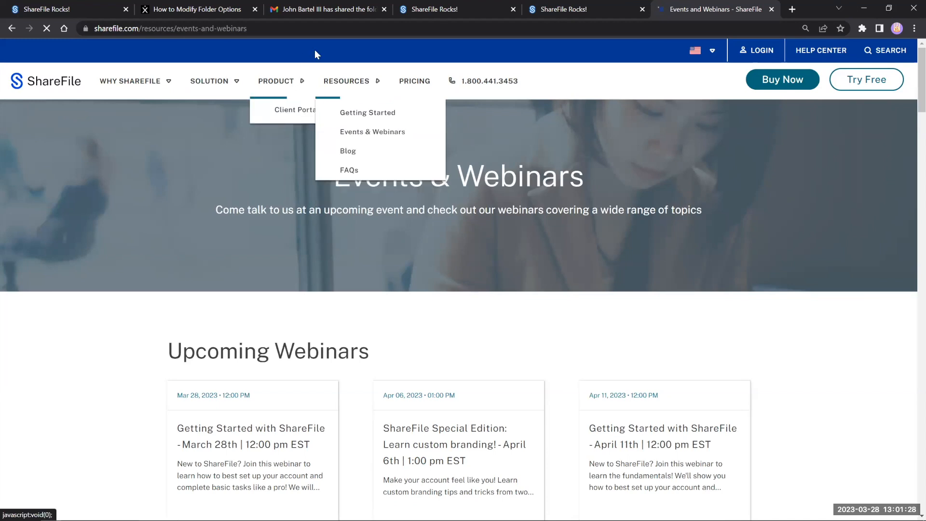
{"action": "scroll", "coordinate": [589, 255], "scroll_direction": "down", "scroll_amount": 5}
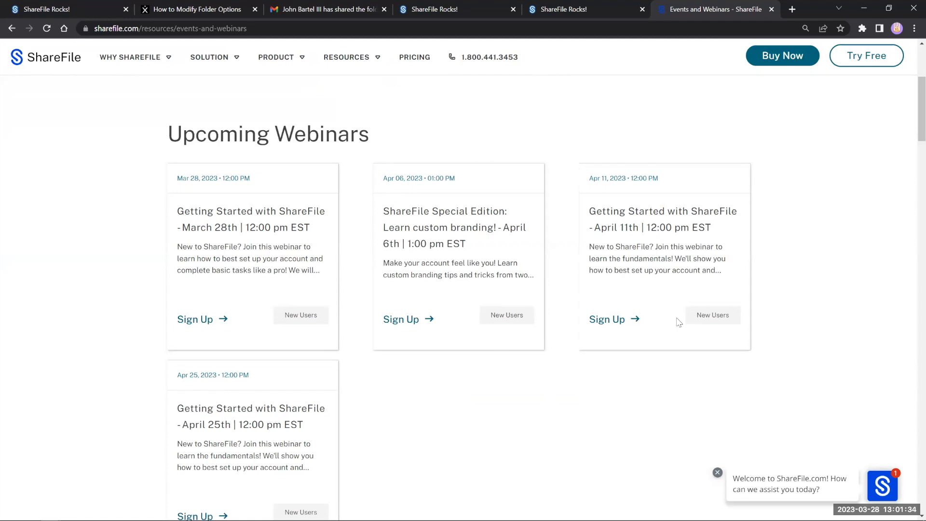
{"action": "scroll", "coordinate": [580, 398], "scroll_direction": "down", "scroll_amount": 2}
{"action": "scroll", "coordinate": [497, 411], "scroll_direction": "up", "scroll_amount": 1}
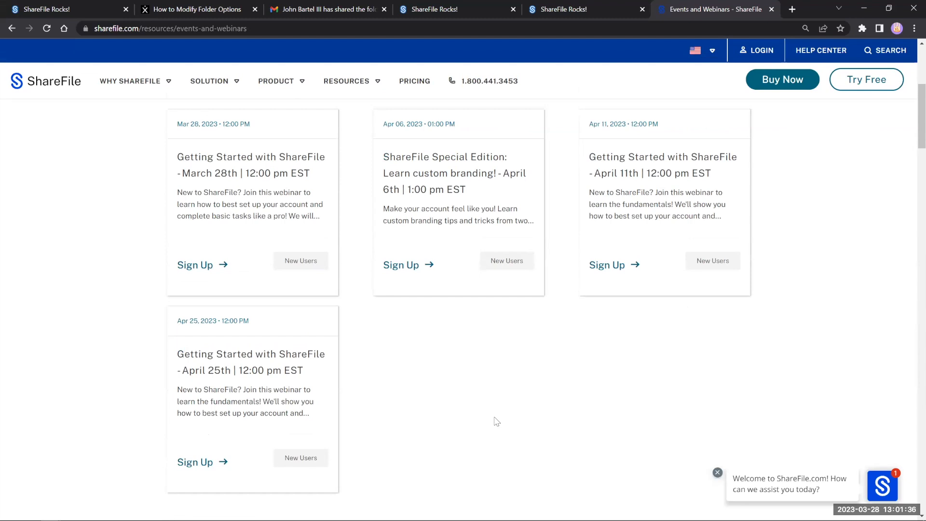